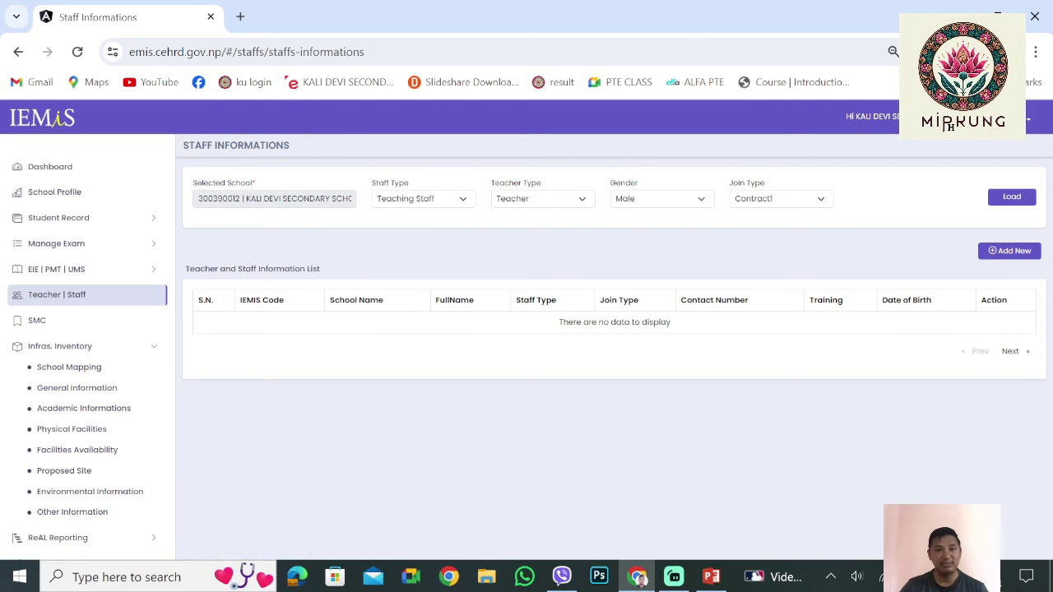
Leave the empty Staff Informations list and go back to the IEMIS Dashboard
{"action": "left_click", "coordinate": [156, 388]}
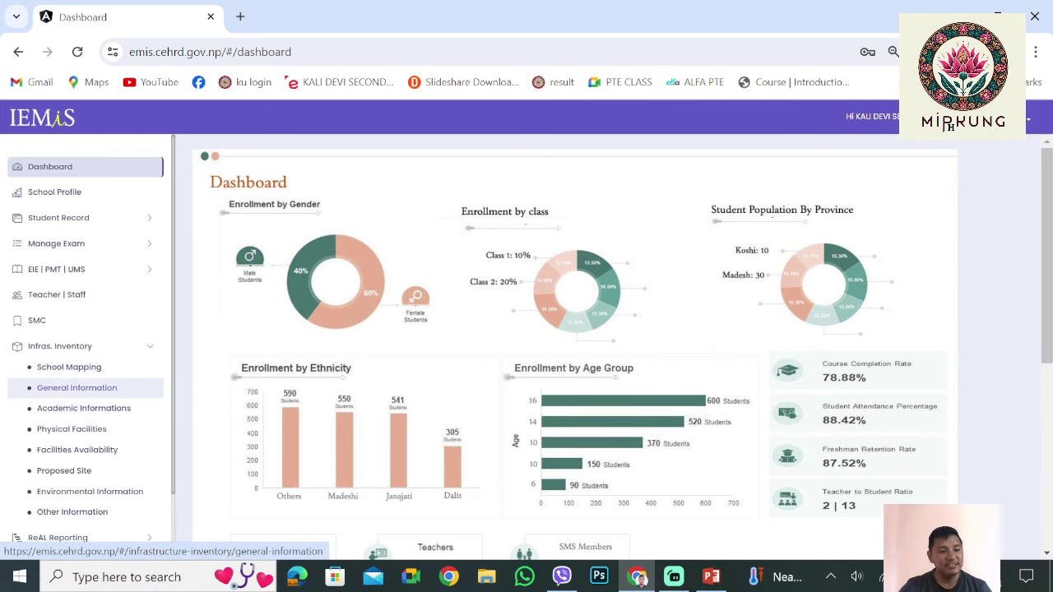
Open the General Information form under Infras. Inventory
{"action": "left_click", "coordinate": [76, 388]}
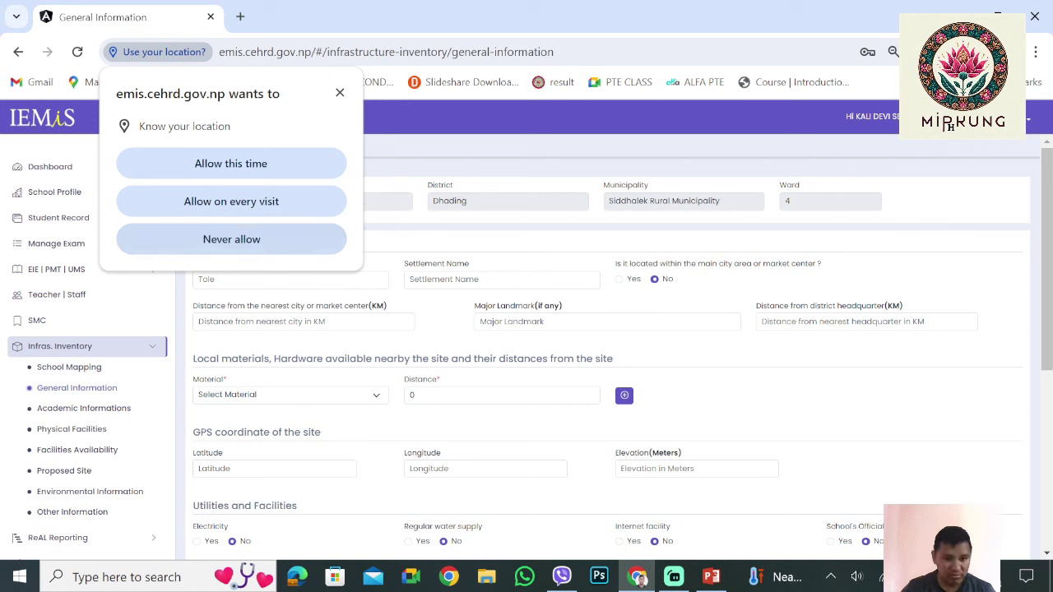
{"action": "scroll", "coordinate": [608, 345], "scroll_direction": "down", "scroll_amount": 1}
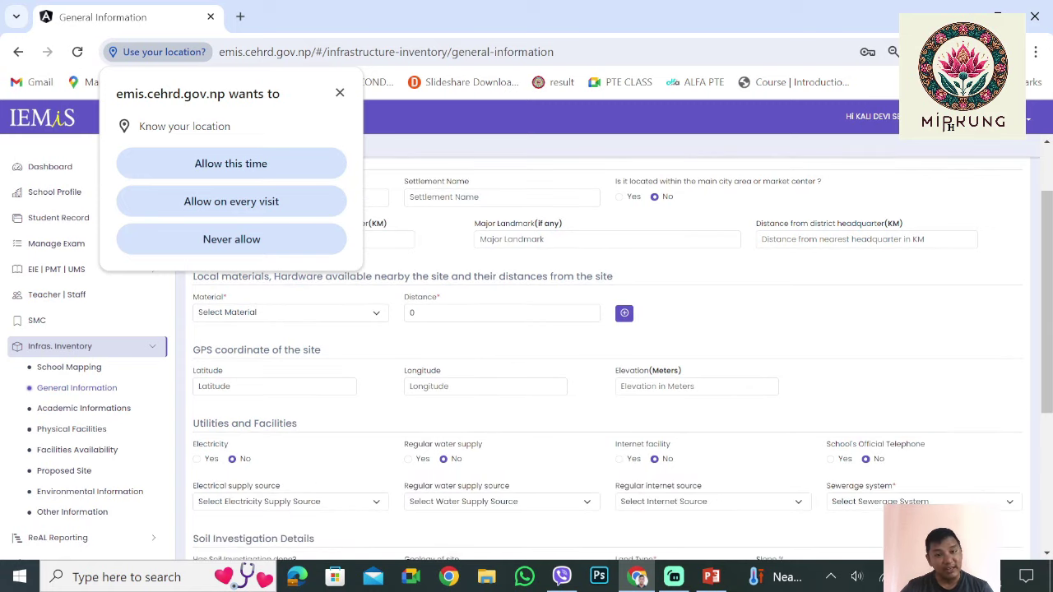
{"action": "scroll", "coordinate": [609, 346], "scroll_direction": "up", "scroll_amount": 1}
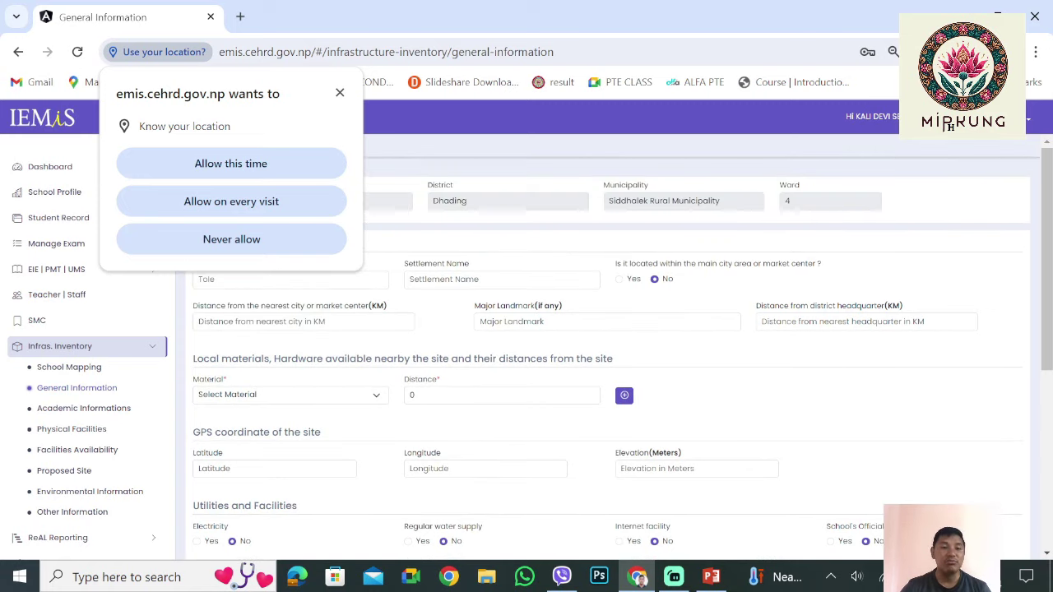
{"action": "scroll", "coordinate": [609, 346], "scroll_direction": "down", "scroll_amount": 1}
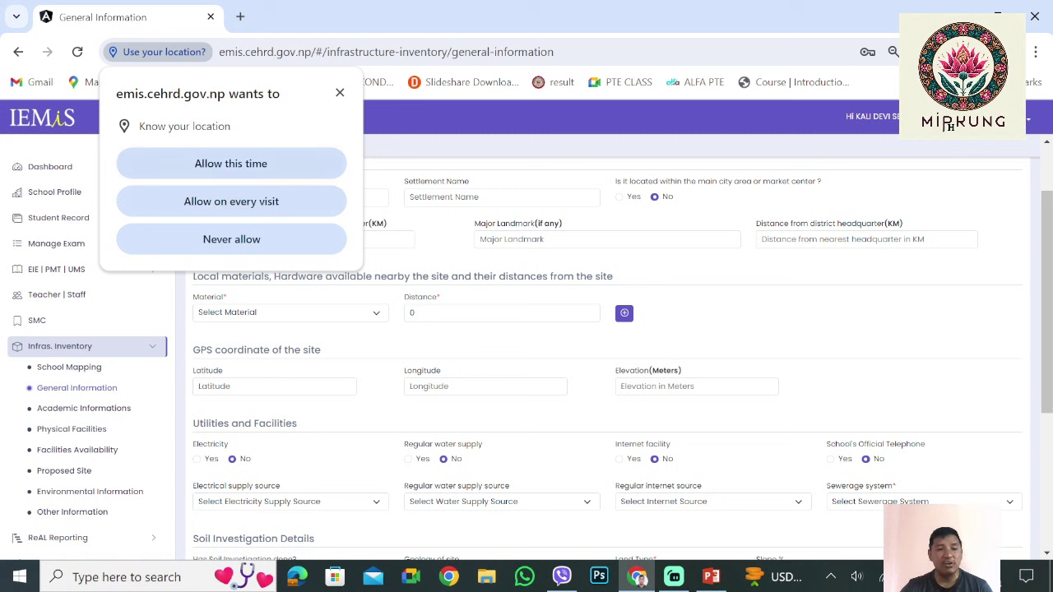
{"action": "left_click", "coordinate": [230, 163]}
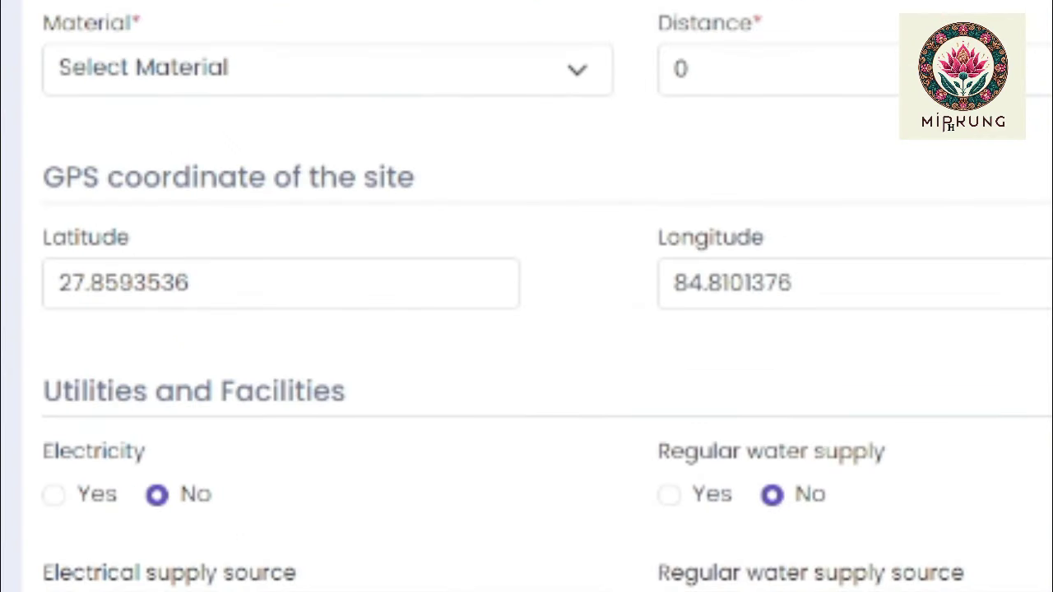
{"action": "scroll", "coordinate": [526, 296], "scroll_direction": "down", "scroll_amount": 3}
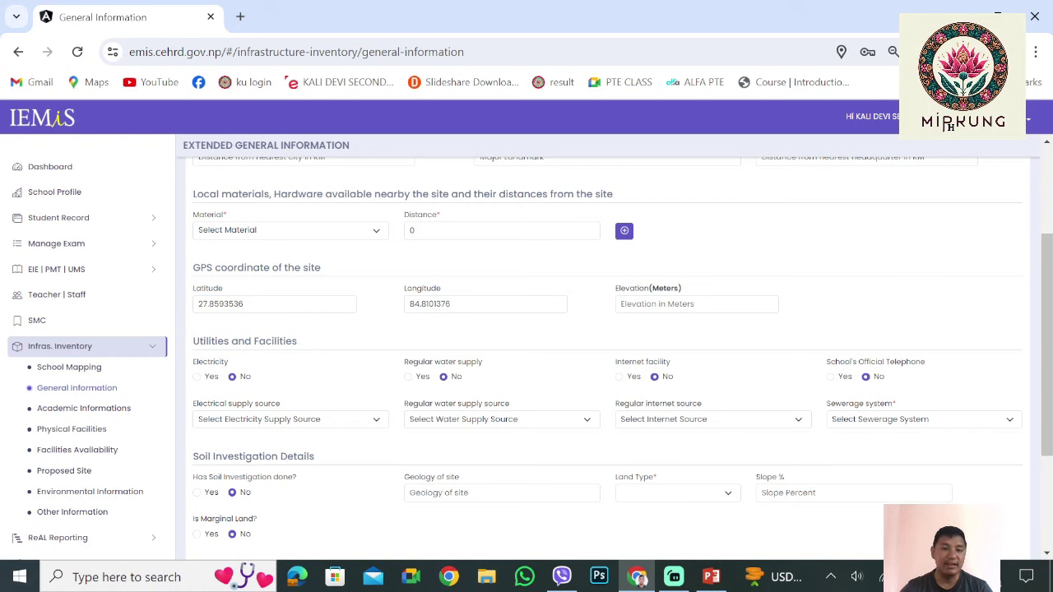
{"action": "scroll", "coordinate": [608, 354], "scroll_direction": "up", "scroll_amount": 2}
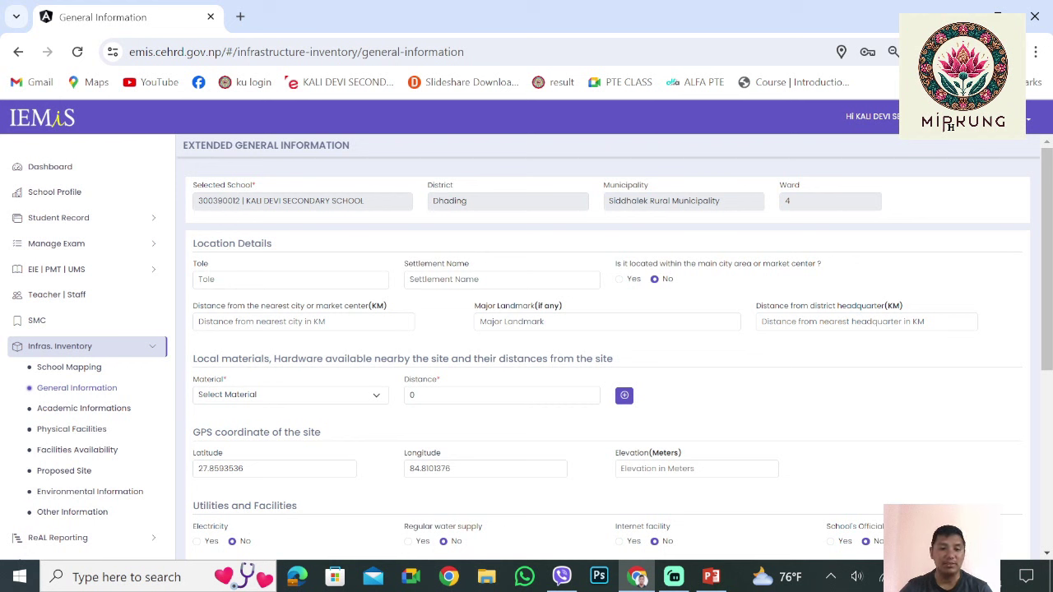
{"action": "left_click", "coordinate": [199, 280]}
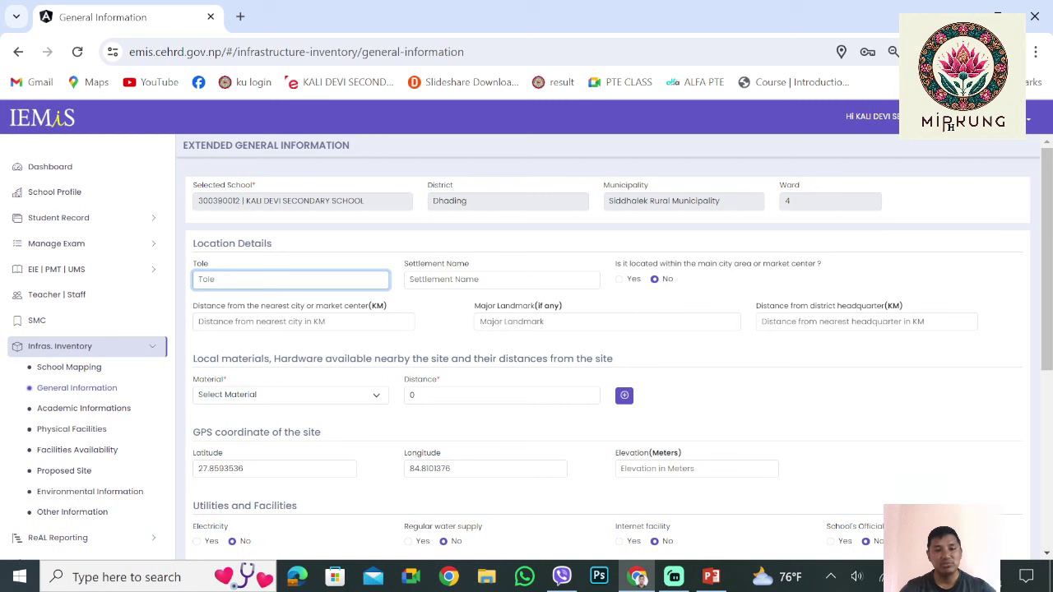
{"action": "key", "text": "Tab"}
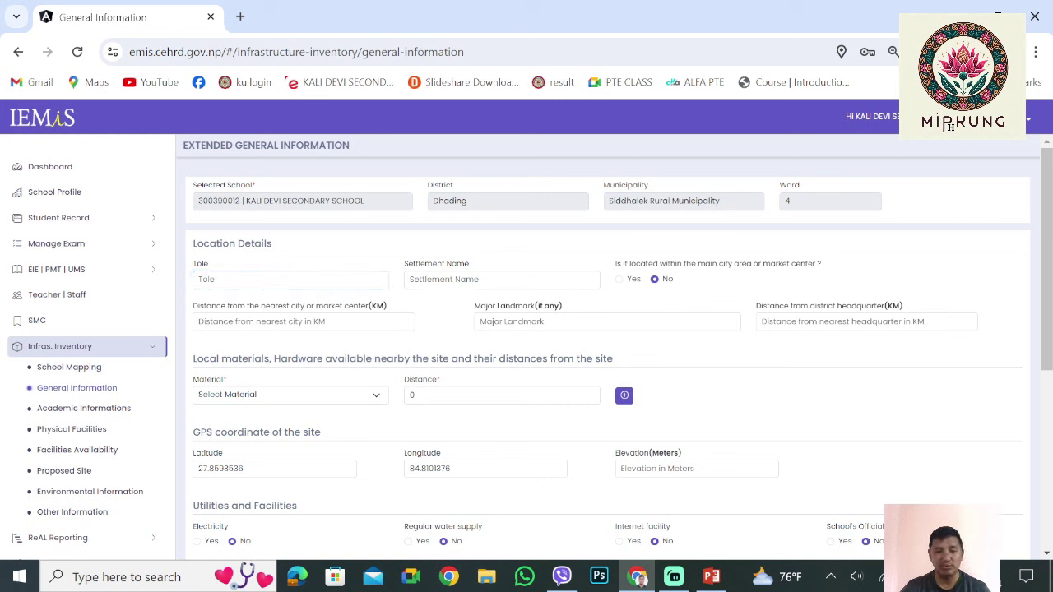
{"action": "key", "text": "shift+Tab"}
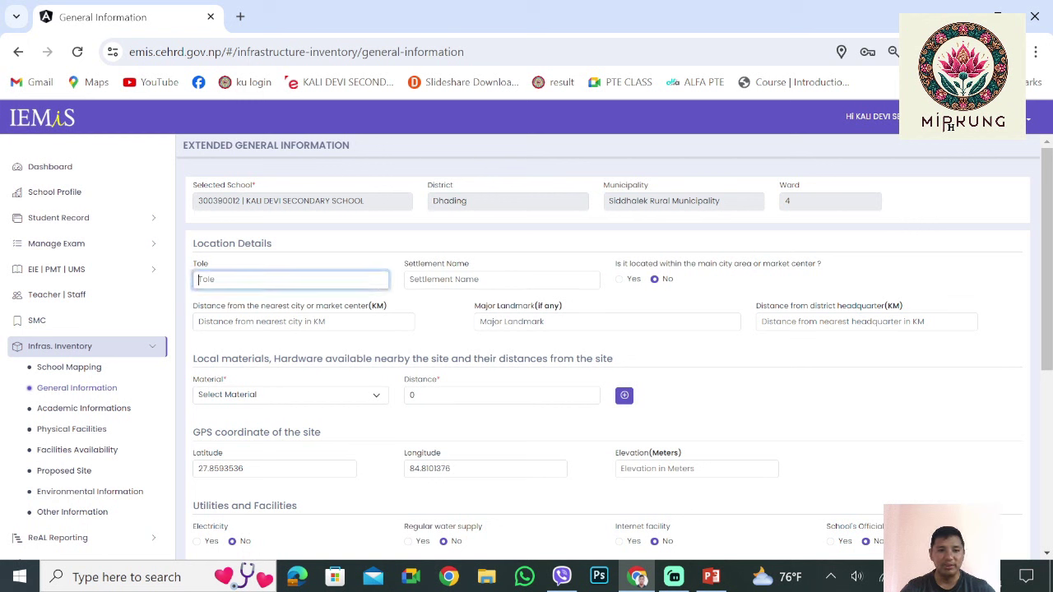
{"action": "key", "text": "Tab"}
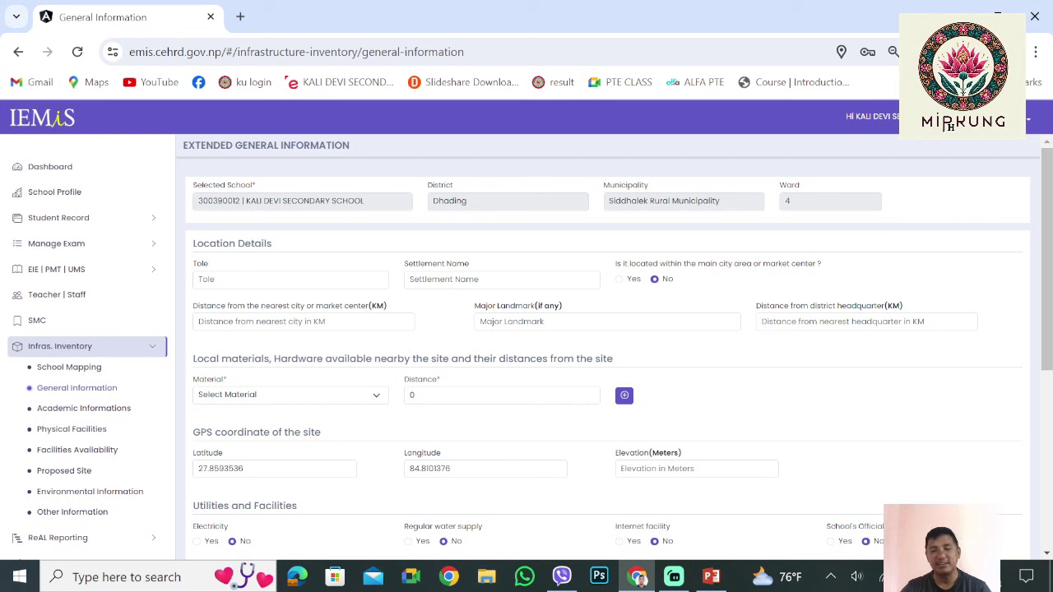
{"action": "key", "text": "Tab"}
{"action": "key", "text": "Tab"}
{"action": "key", "text": "Tab"}
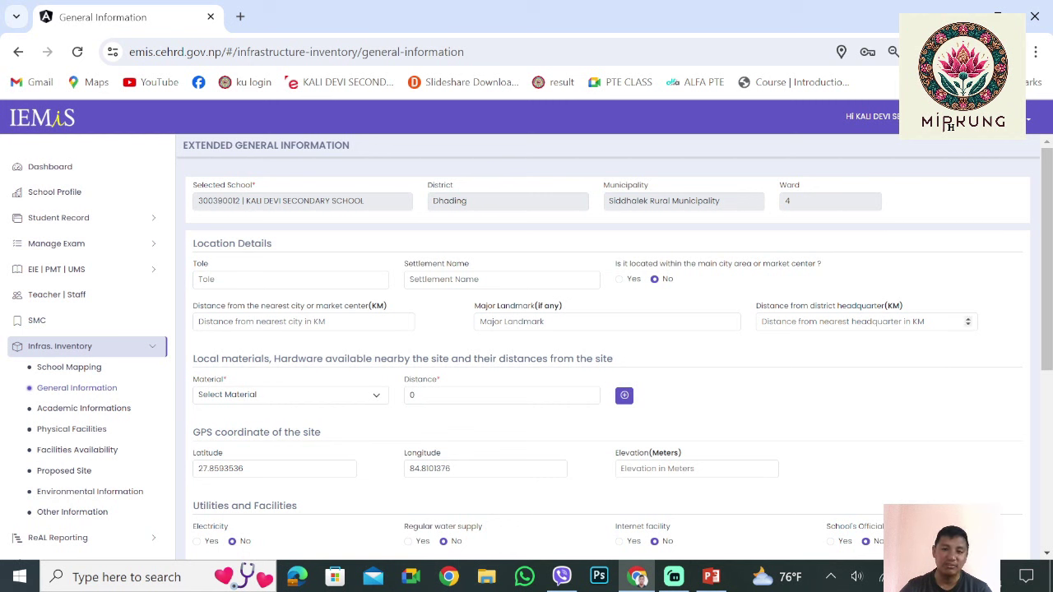
{"action": "key", "text": "Tab"}
{"action": "scroll", "coordinate": [609, 354], "scroll_direction": "down", "scroll_amount": 1}
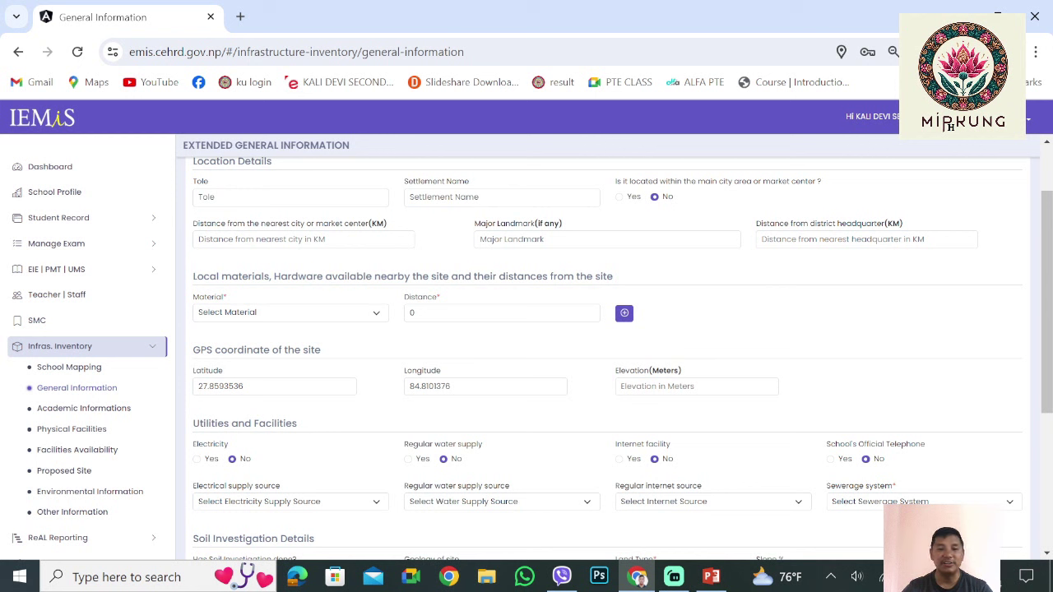
{"action": "left_click", "coordinate": [198, 238]}
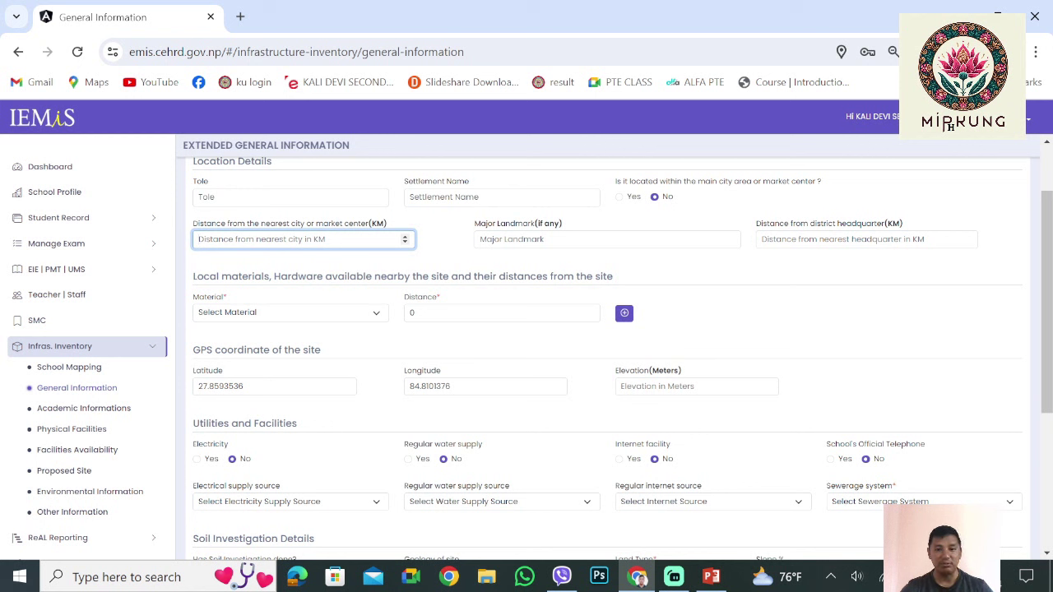
{"action": "key", "text": "Tab"}
{"action": "left_click", "coordinate": [951, 126]}
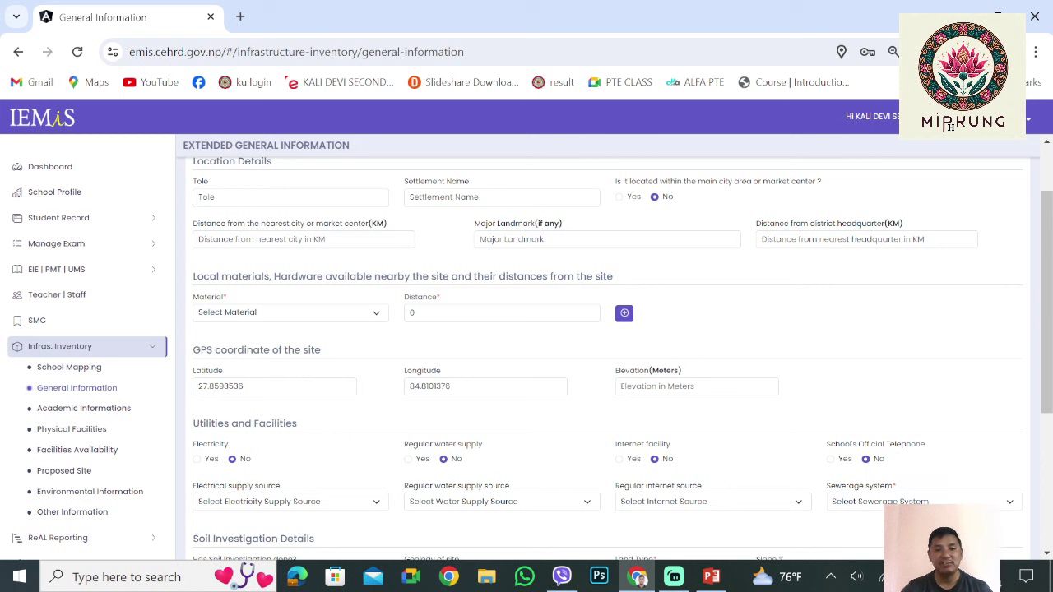
{"action": "left_click", "coordinate": [510, 239]}
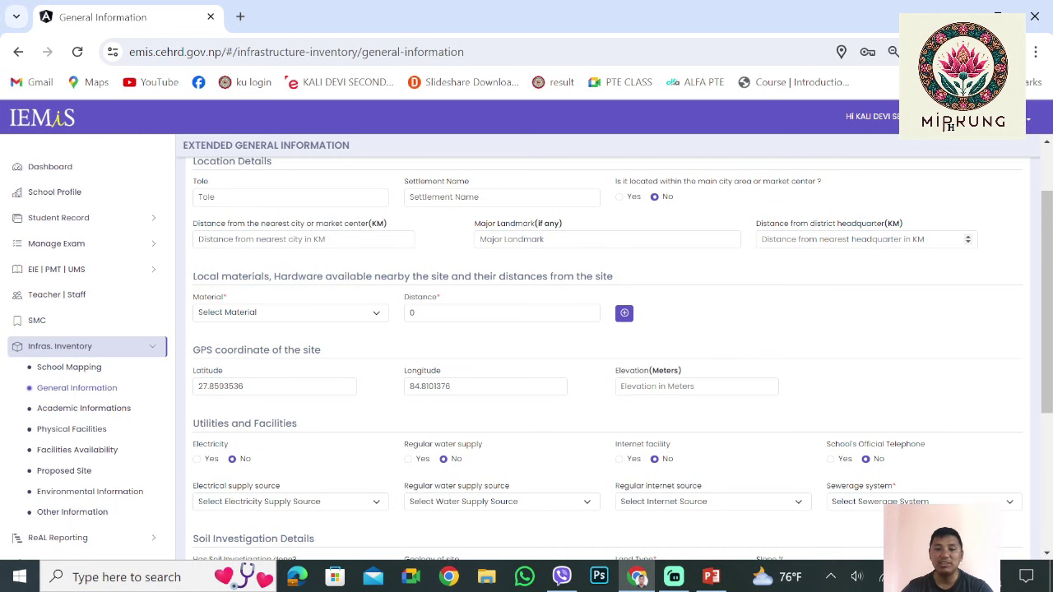
{"action": "scroll", "coordinate": [967, 239], "scroll_direction": "down", "scroll_amount": 1}
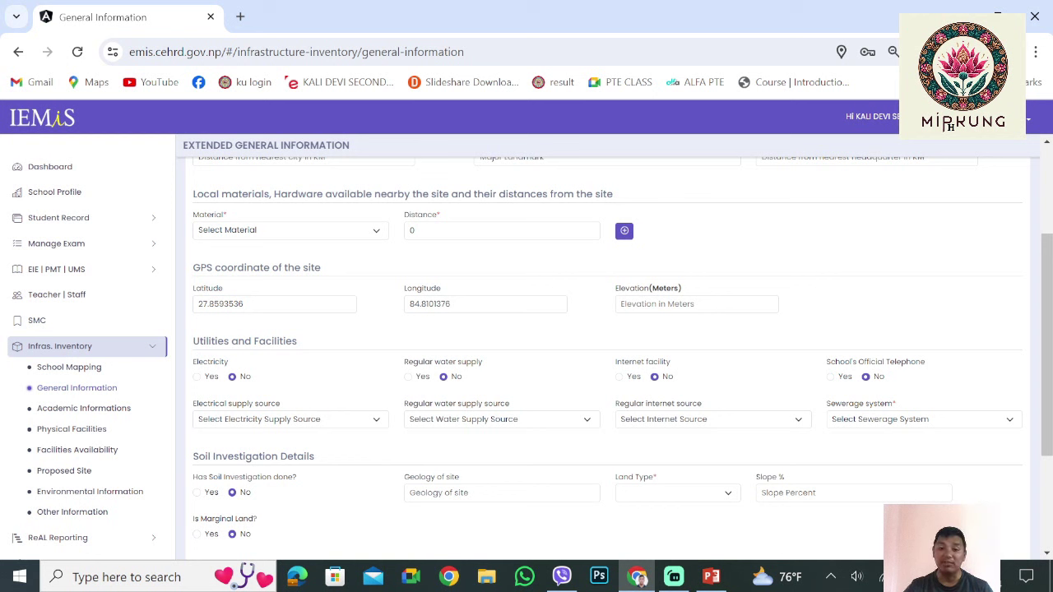
Set the first material row to Other Hardware with distance 15
{"action": "left_click", "coordinate": [288, 230]}
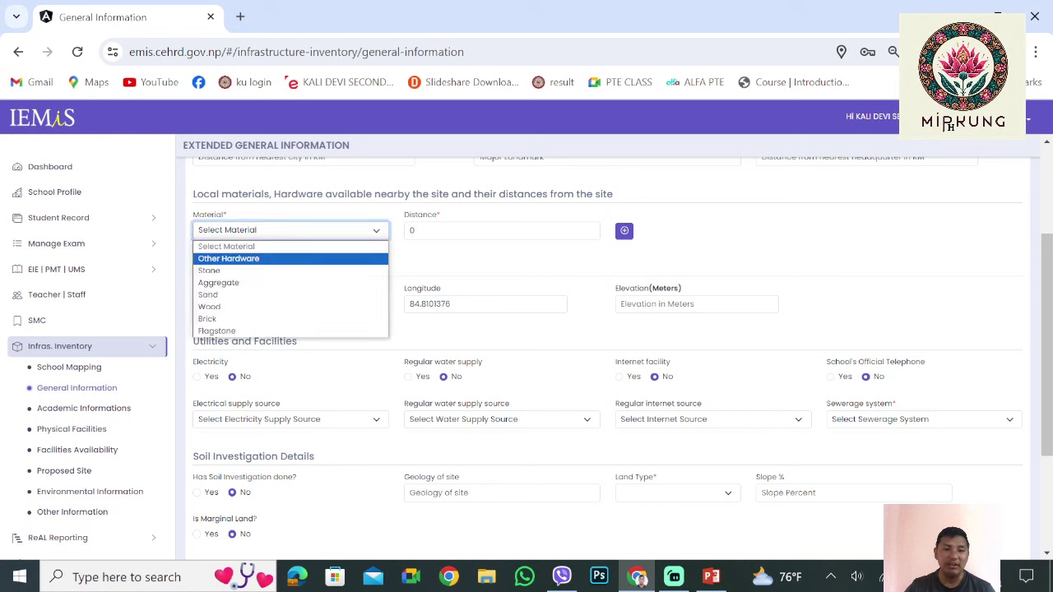
{"action": "left_click", "coordinate": [239, 256]}
{"action": "key", "text": "Tab"}
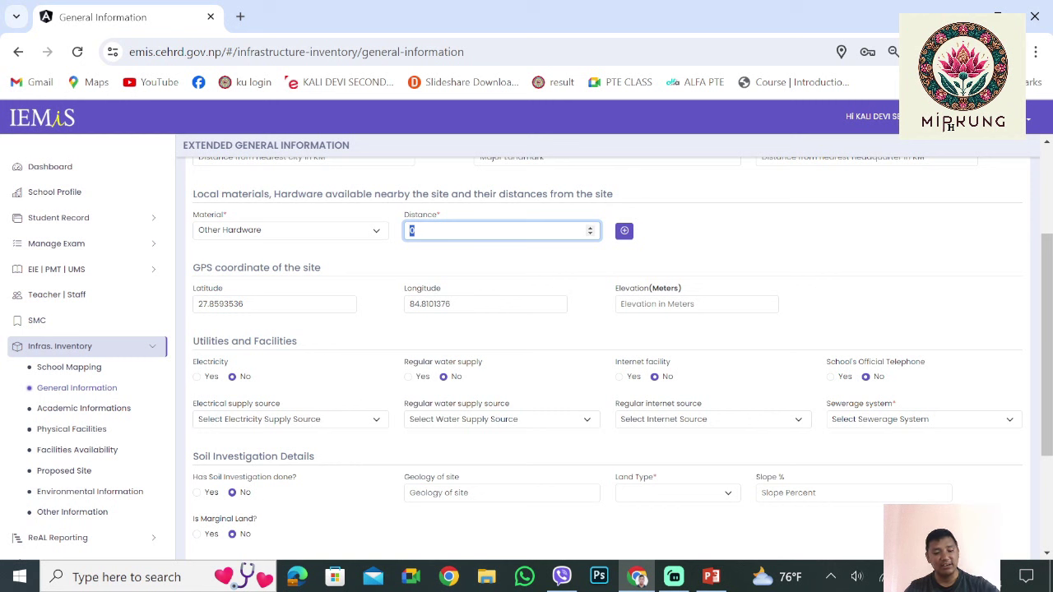
{"action": "type", "text": "15"}
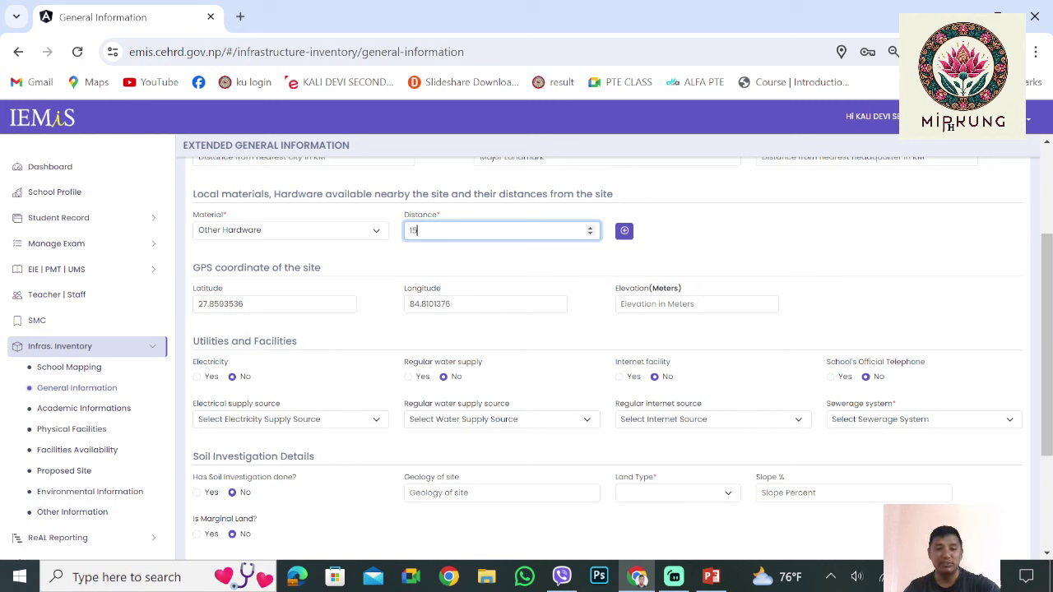
{"action": "key", "text": "Tab"}
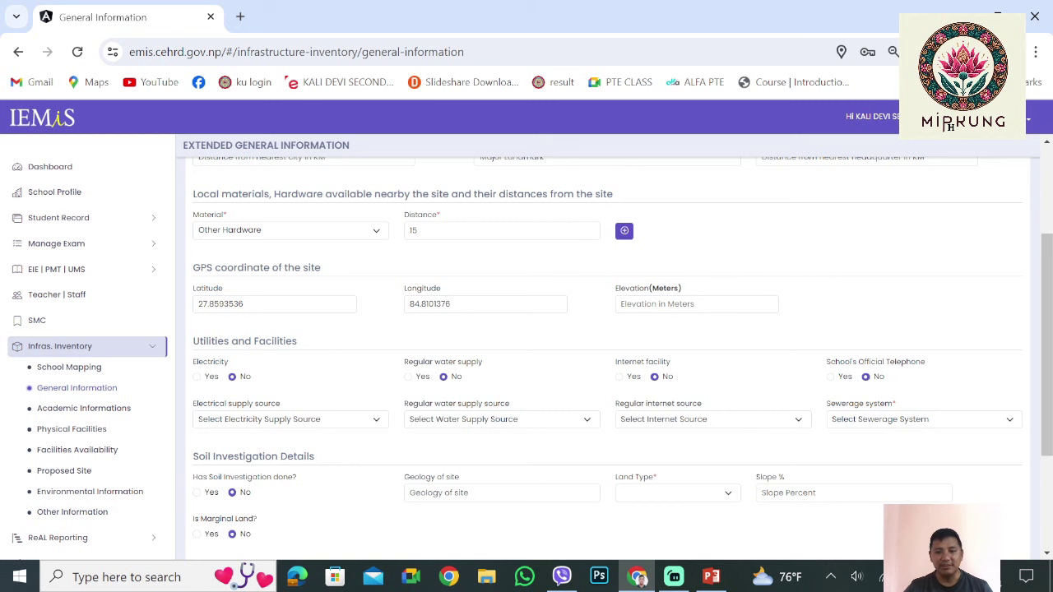
Add a Stone material row with distance 3
{"action": "left_click", "coordinate": [625, 230]}
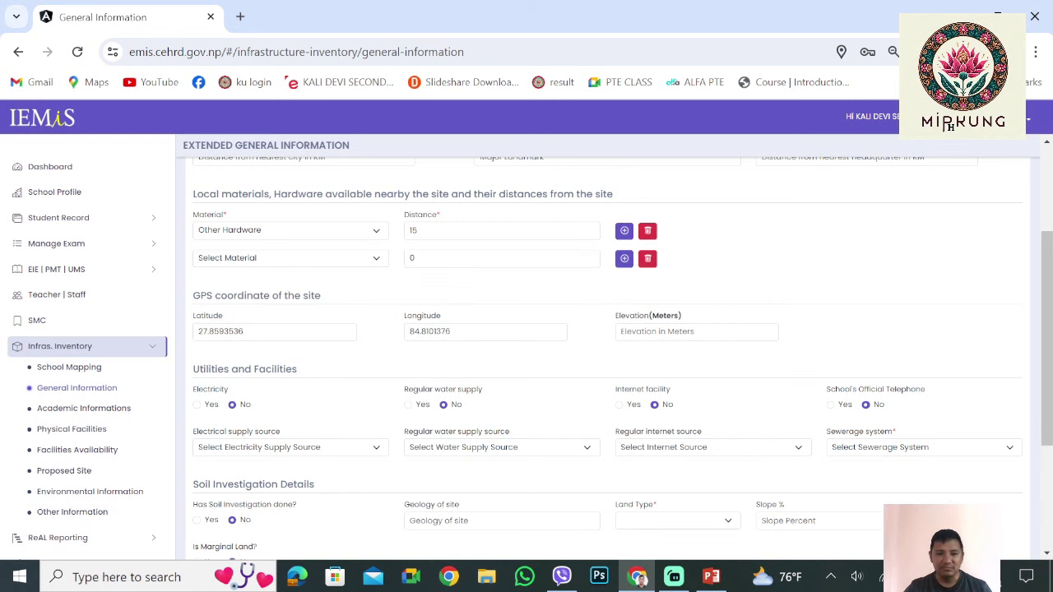
{"action": "left_click", "coordinate": [288, 258]}
{"action": "left_click", "coordinate": [213, 296]}
{"action": "left_click", "coordinate": [501, 258]}
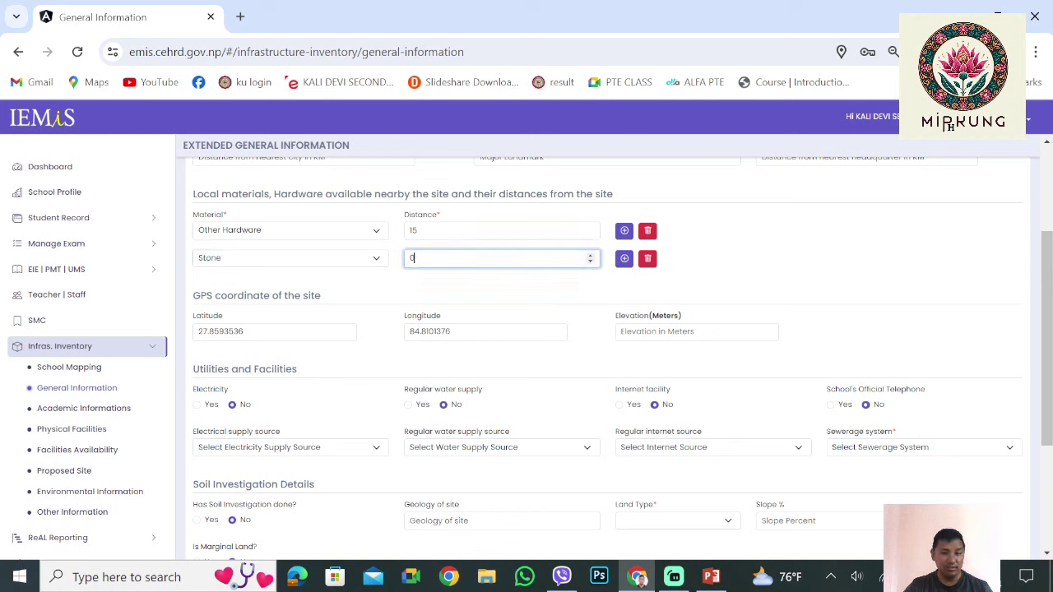
{"action": "key", "text": "ctrl+a"}
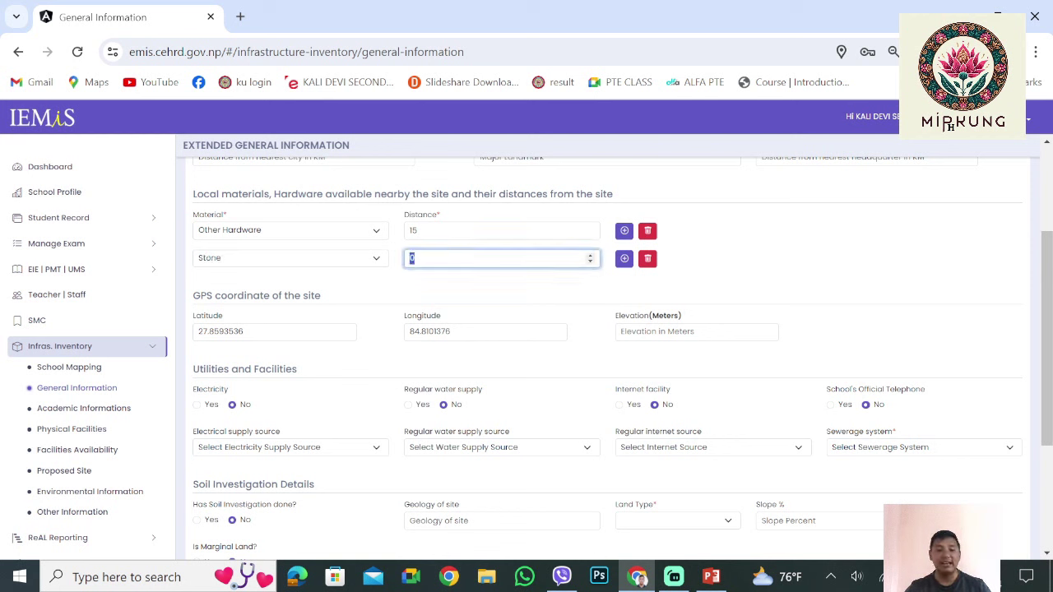
{"action": "type", "text": "3"}
{"action": "key", "text": "Tab"}
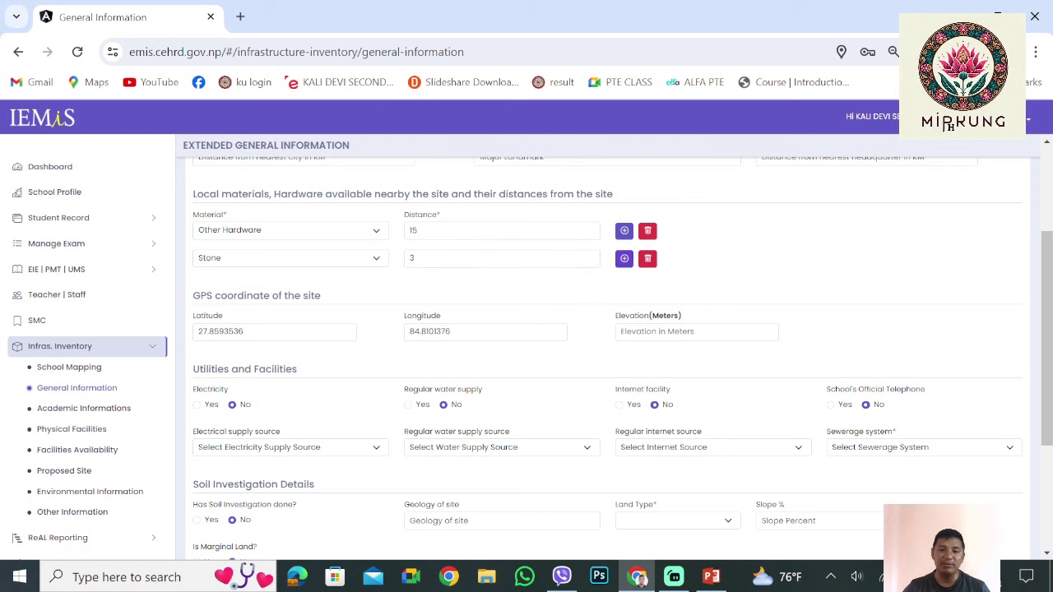
Add an Aggregate material row with distance 15
{"action": "key", "text": "Return"}
{"action": "key", "text": "Tab"}
{"action": "key", "text": "Tab"}
{"action": "key", "text": "alt+Down"}
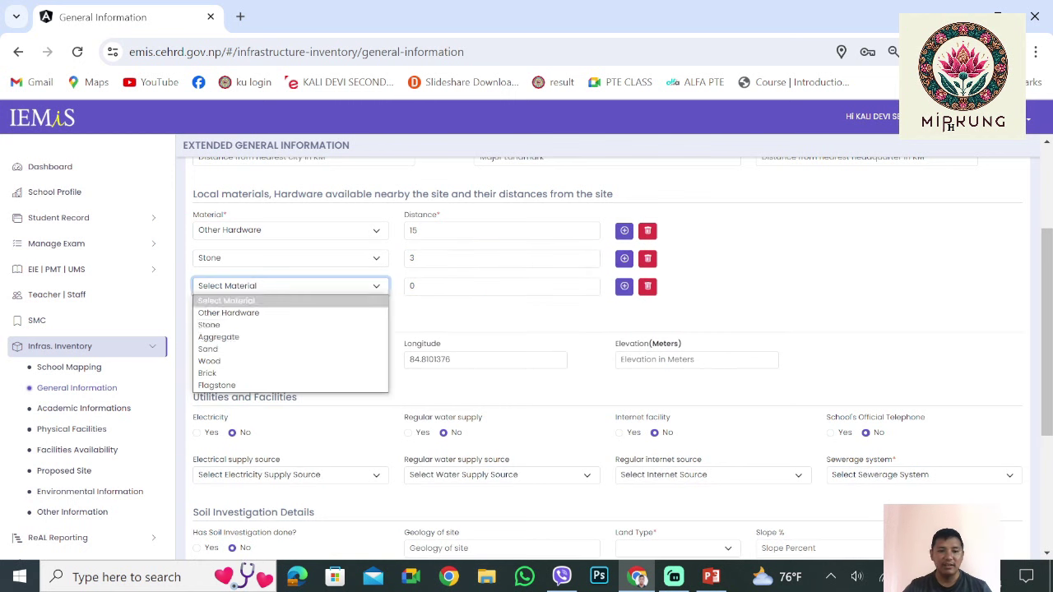
{"action": "key", "text": "Down"}
{"action": "key", "text": "Down"}
{"action": "key", "text": "Down"}
{"action": "key", "text": "Return"}
{"action": "key", "text": "Tab"}
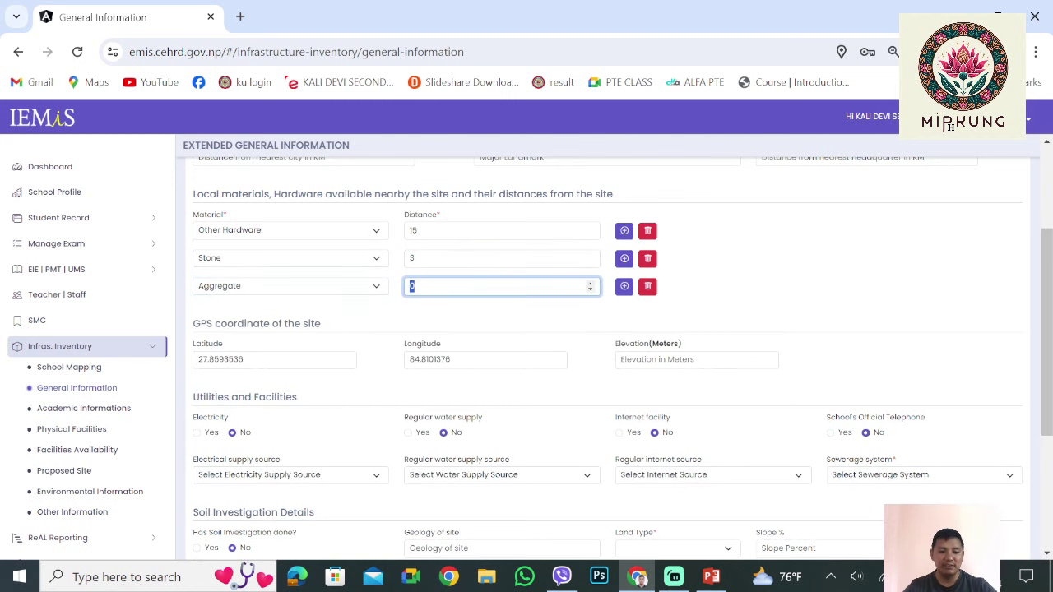
{"action": "type", "text": "15"}
{"action": "key", "text": "Tab"}
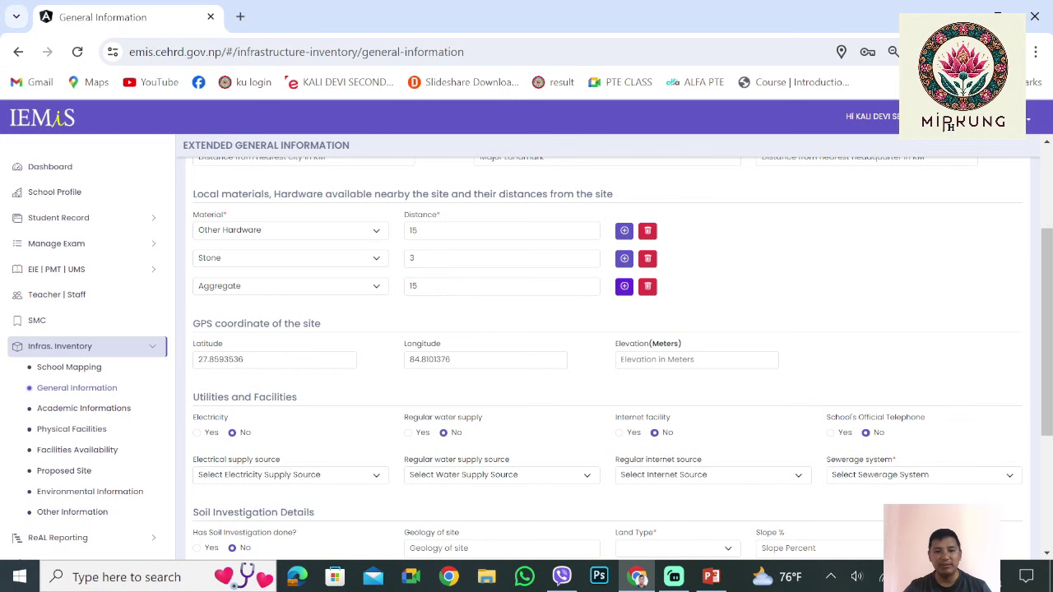
Add a Sand material row with distance 15
{"action": "key", "text": "Return"}
{"action": "key", "text": "Tab"}
{"action": "key", "text": "Tab"}
{"action": "key", "text": "space"}
{"action": "key", "text": "s"}
{"action": "key", "text": "a"}
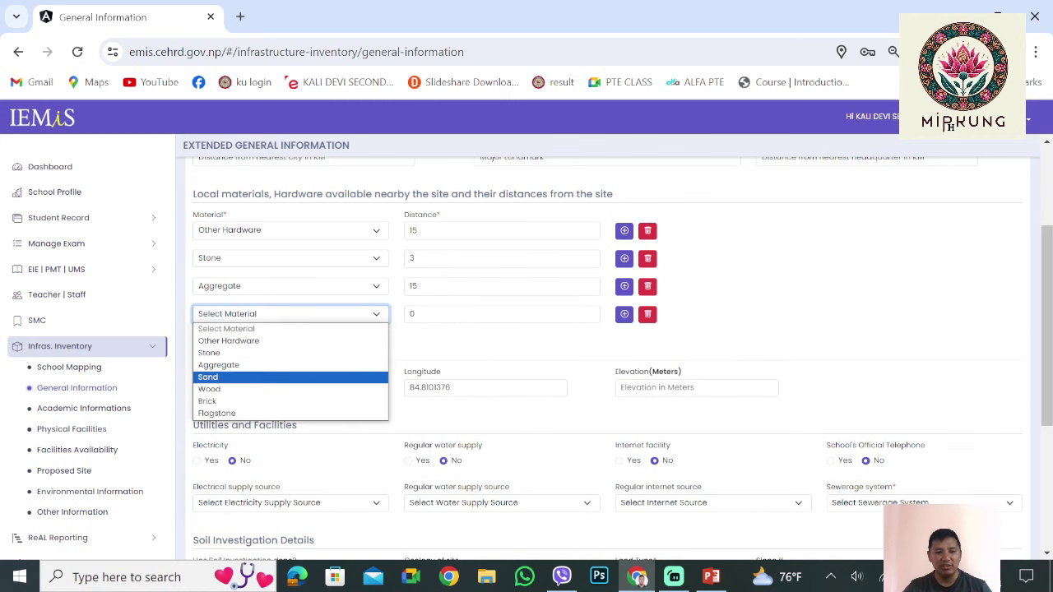
{"action": "key", "text": "Return"}
{"action": "key", "text": "Tab"}
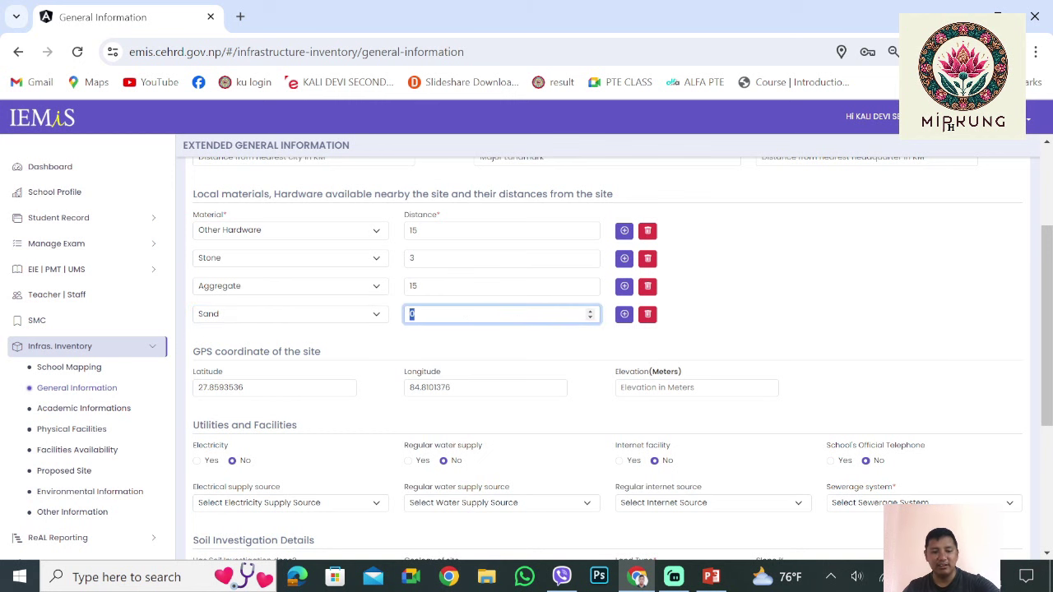
{"action": "type", "text": "15"}
{"action": "key", "text": "Tab"}
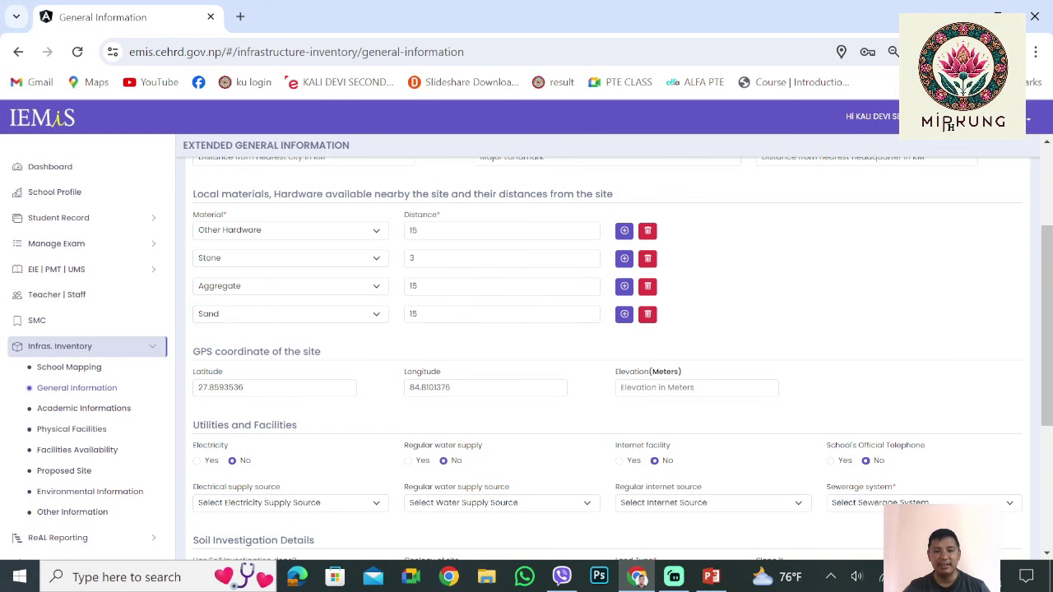
Add a Wood material row with distance 3
{"action": "key", "text": "Return"}
{"action": "key", "text": "Tab"}
{"action": "key", "text": "Tab"}
{"action": "key", "text": "space"}
{"action": "key", "text": "s"}
{"action": "key", "text": "a"}
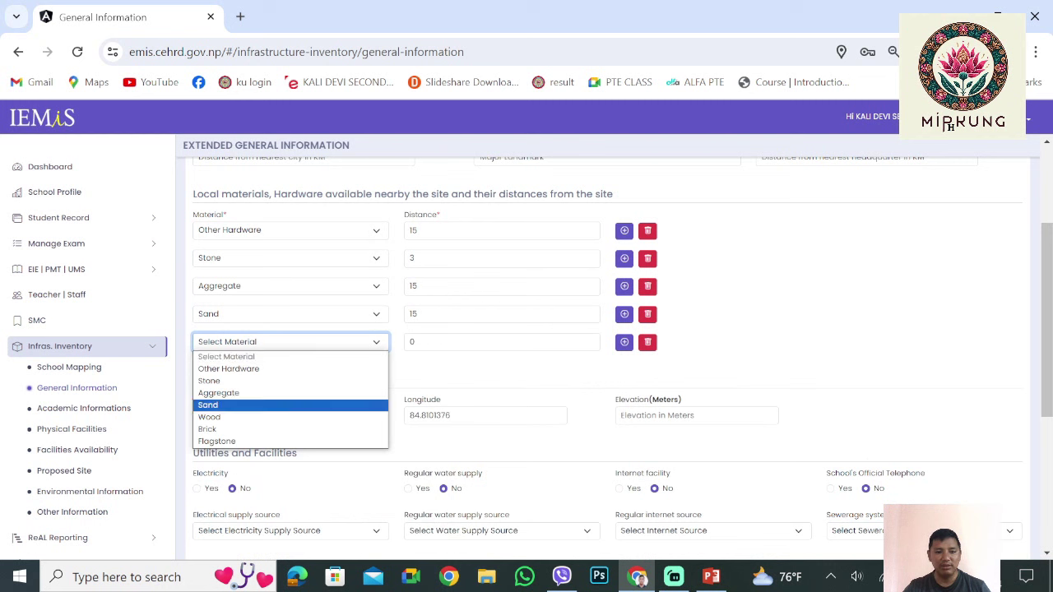
{"action": "key", "text": "Down"}
{"action": "key", "text": "Return"}
{"action": "key", "text": "Tab"}
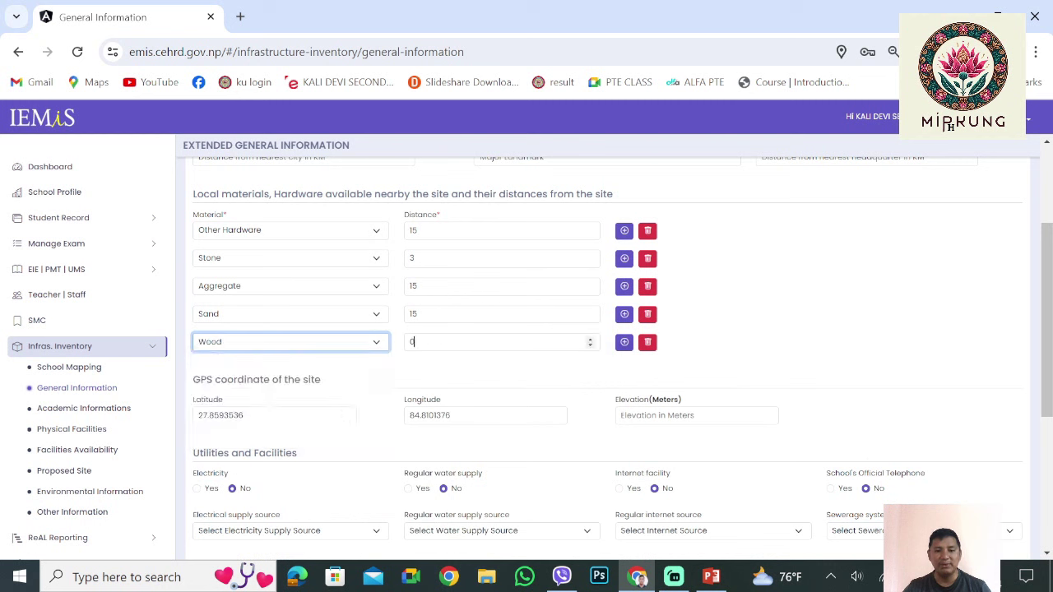
{"action": "key", "text": "Tab"}
{"action": "type", "text": "3"}
{"action": "key", "text": "Tab"}
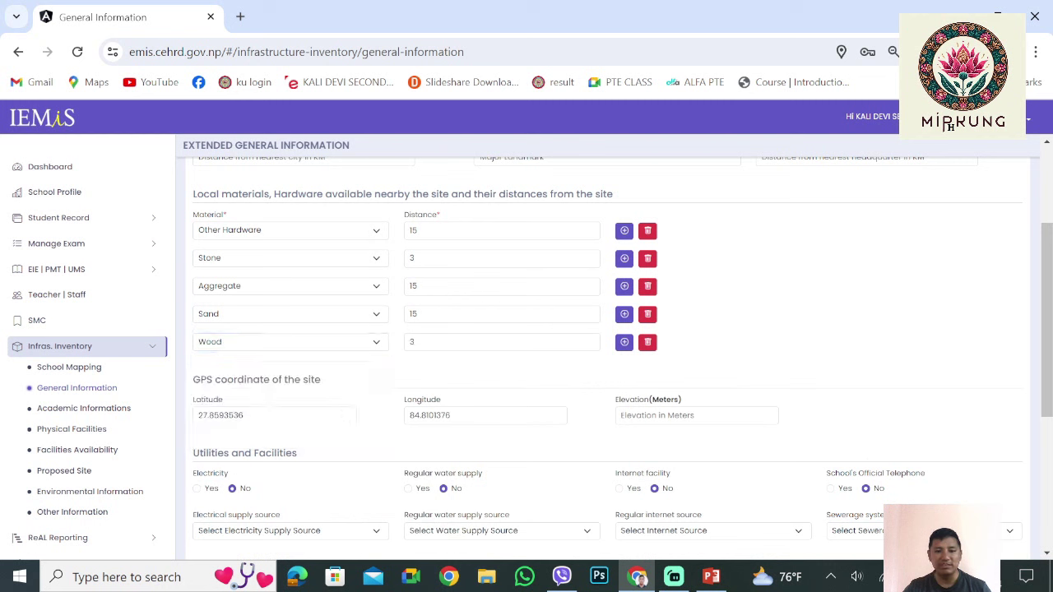
Add a Brick material row with distance 15
{"action": "key", "text": "Return"}
{"action": "key", "text": "Tab"}
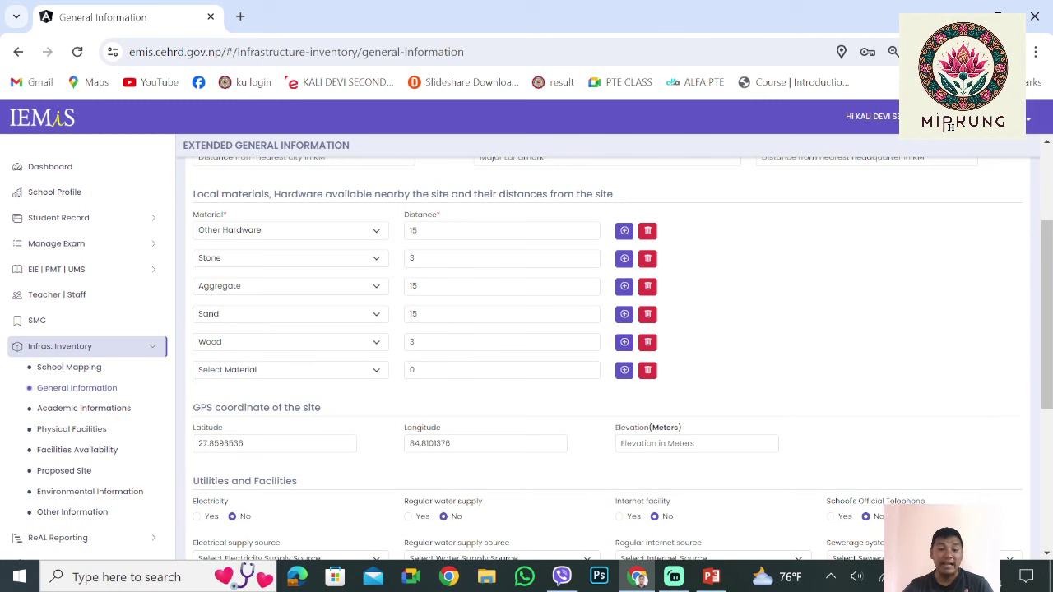
{"action": "scroll", "coordinate": [607, 354], "scroll_direction": "down", "scroll_amount": 1}
{"action": "key", "text": "alt+Down"}
{"action": "key", "text": "Down"}
{"action": "key", "text": "Down"}
{"action": "key", "text": "Down"}
{"action": "key", "text": "Down"}
{"action": "key", "text": "Down"}
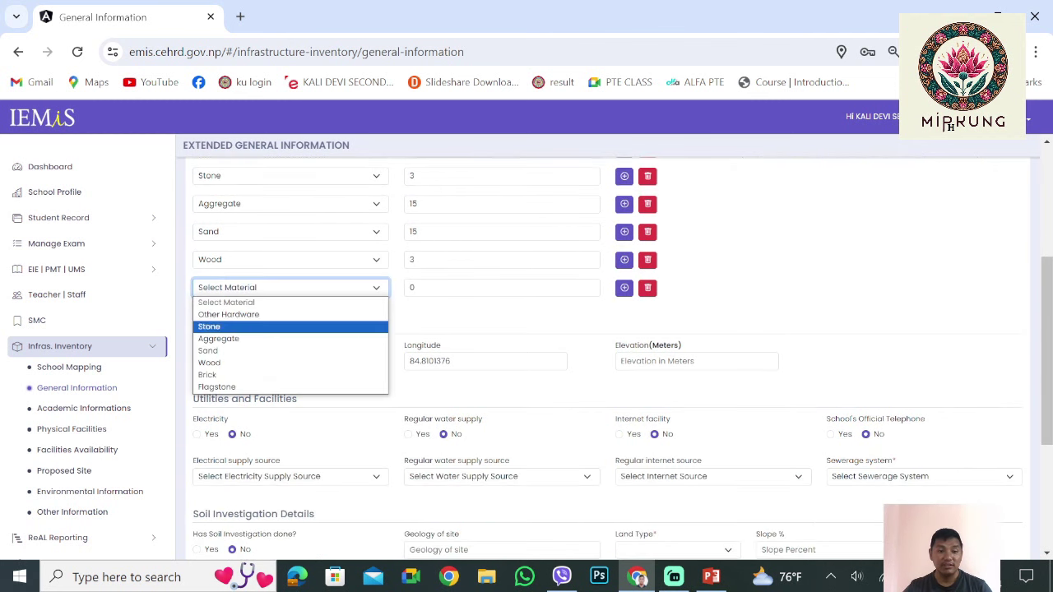
{"action": "key", "text": "Down"}
{"action": "key", "text": "Return"}
{"action": "key", "text": "Tab"}
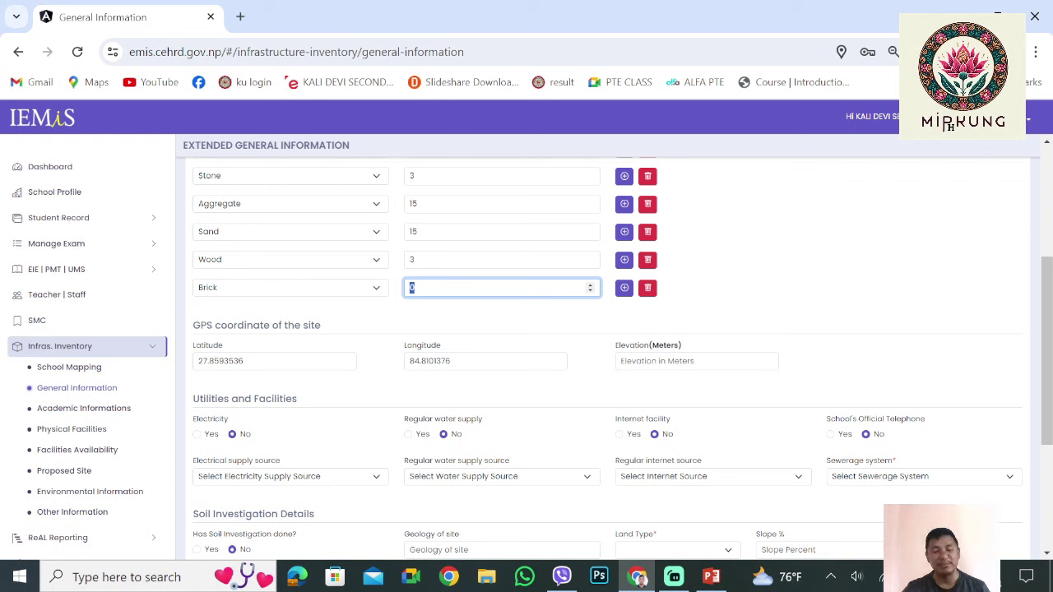
{"action": "type", "text": "15"}
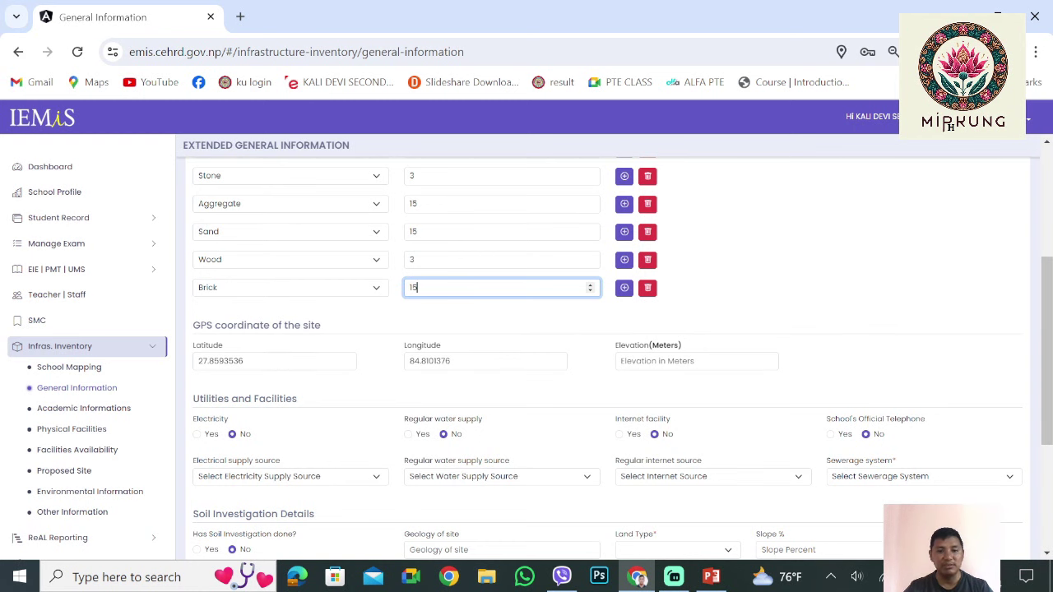
Add a Flagstone material row with distance 12
{"action": "left_click", "coordinate": [623, 287]}
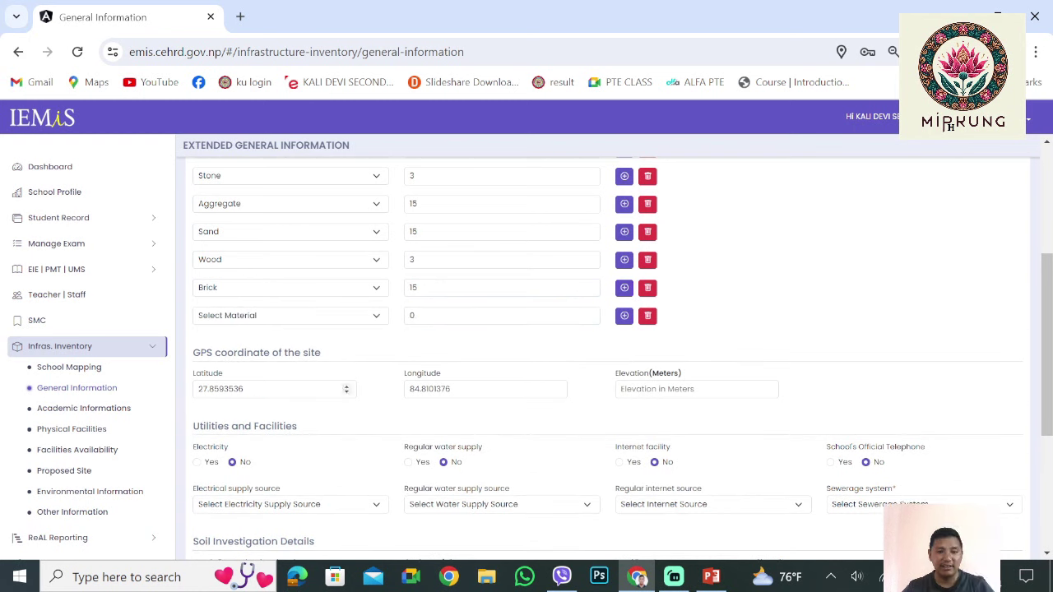
{"action": "left_click", "coordinate": [288, 315]}
{"action": "left_click", "coordinate": [247, 414]}
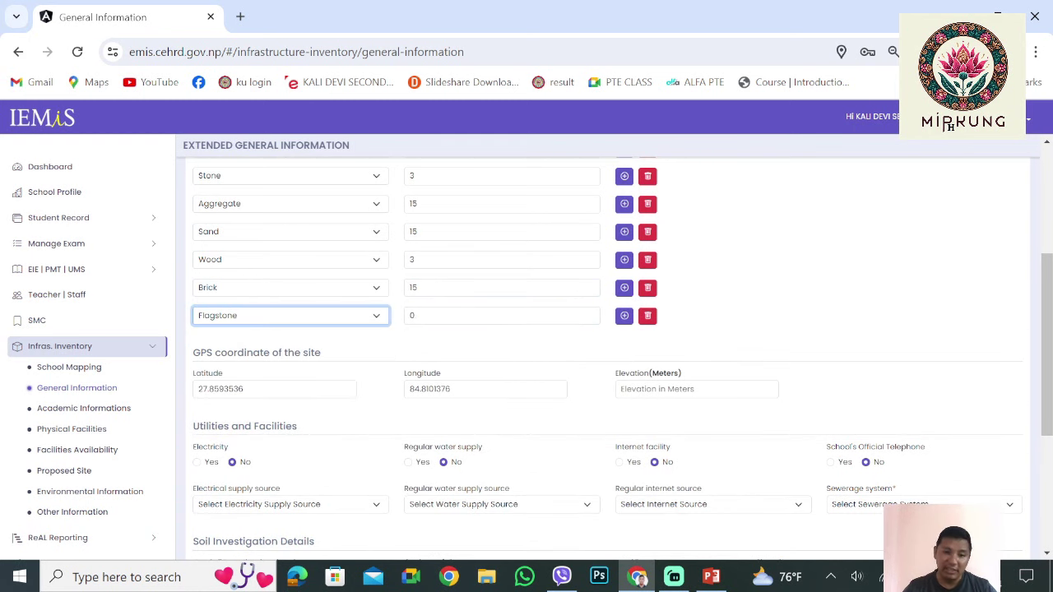
{"action": "key", "text": "Tab"}
{"action": "type", "text": "12"}
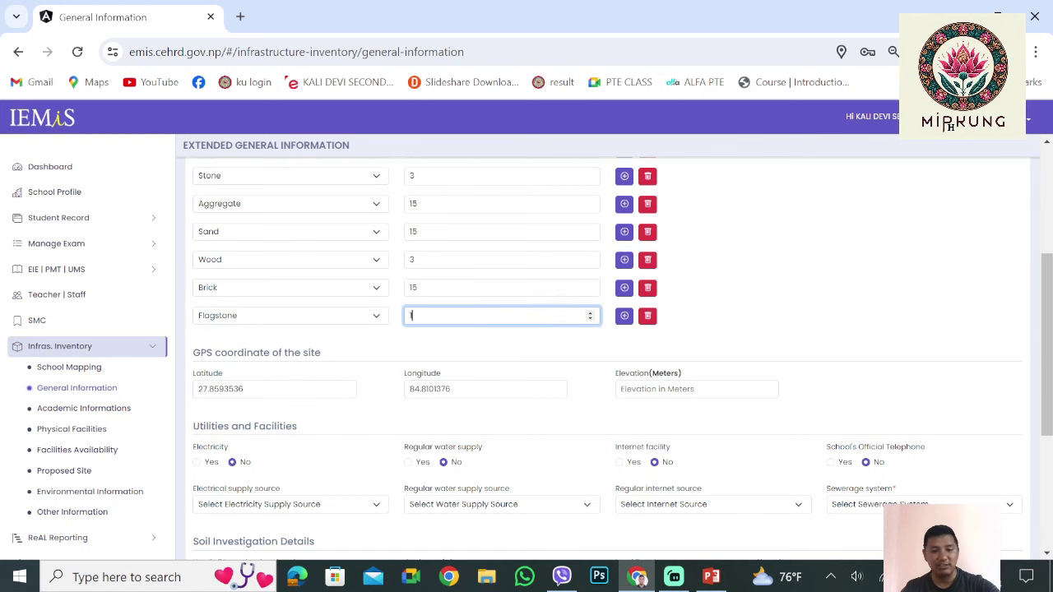
{"action": "key", "text": "Tab"}
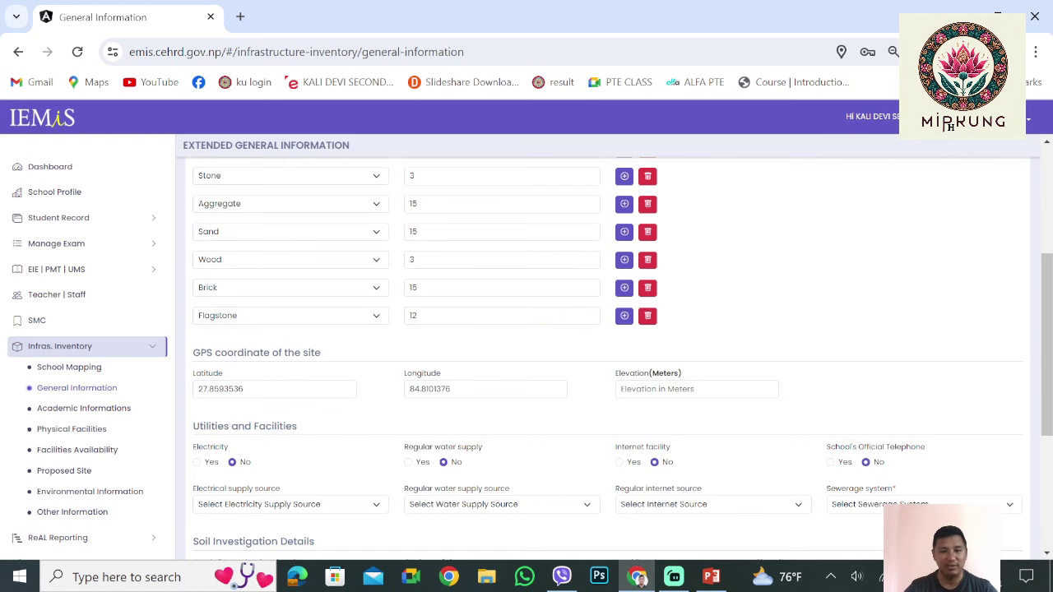
{"action": "scroll", "coordinate": [607, 360], "scroll_direction": "down", "scroll_amount": 1}
{"action": "scroll", "coordinate": [607, 359], "scroll_direction": "down", "scroll_amount": 1}
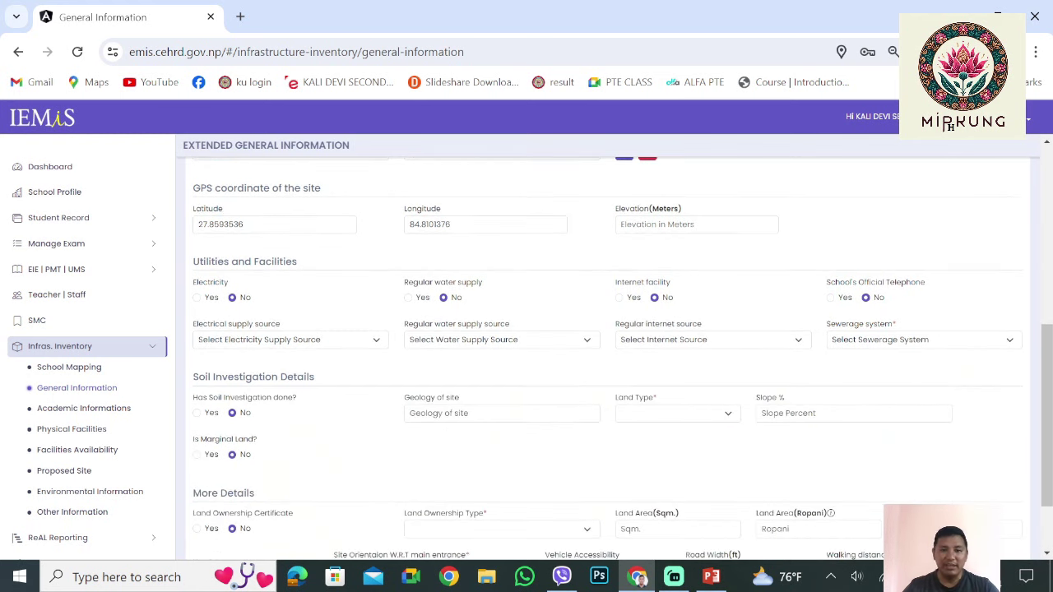
{"action": "left_click", "coordinate": [696, 224]}
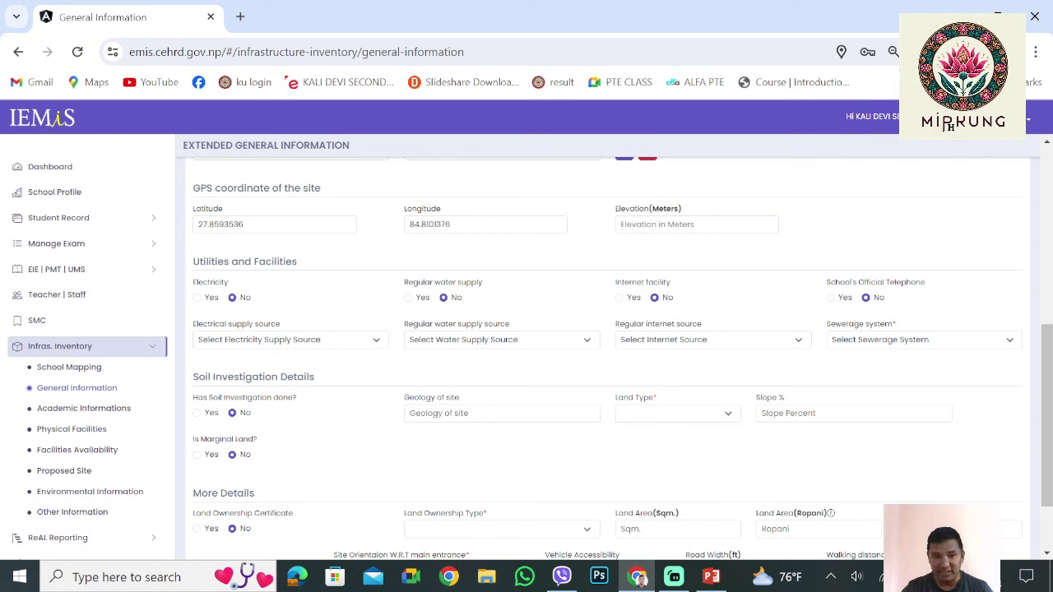
{"action": "scroll", "coordinate": [609, 354], "scroll_direction": "down", "scroll_amount": 1}
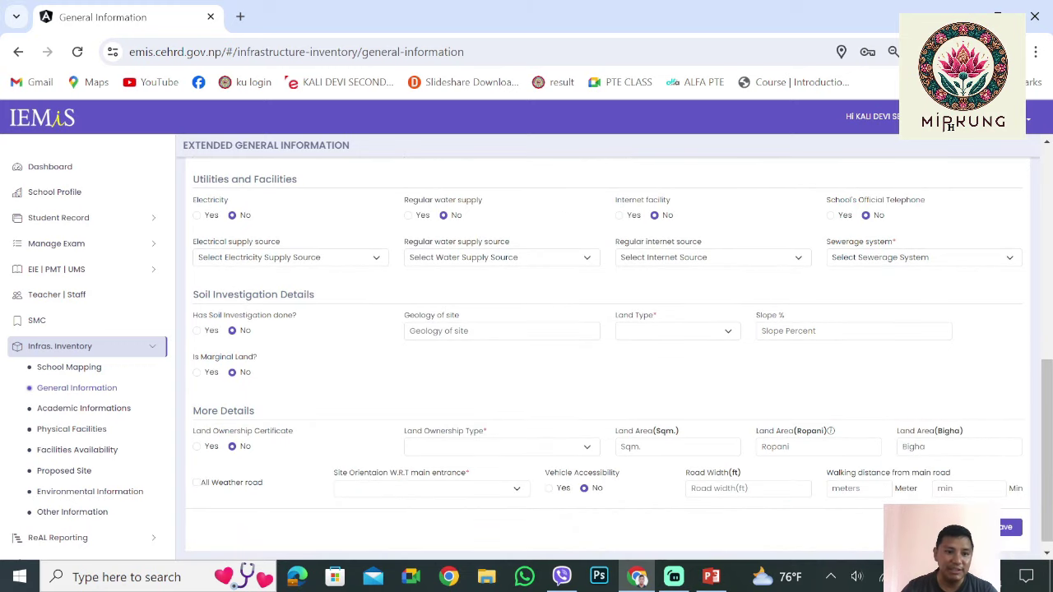
Mark electricity as Yes with Transmission Line as the supply source
{"action": "left_click", "coordinate": [197, 215]}
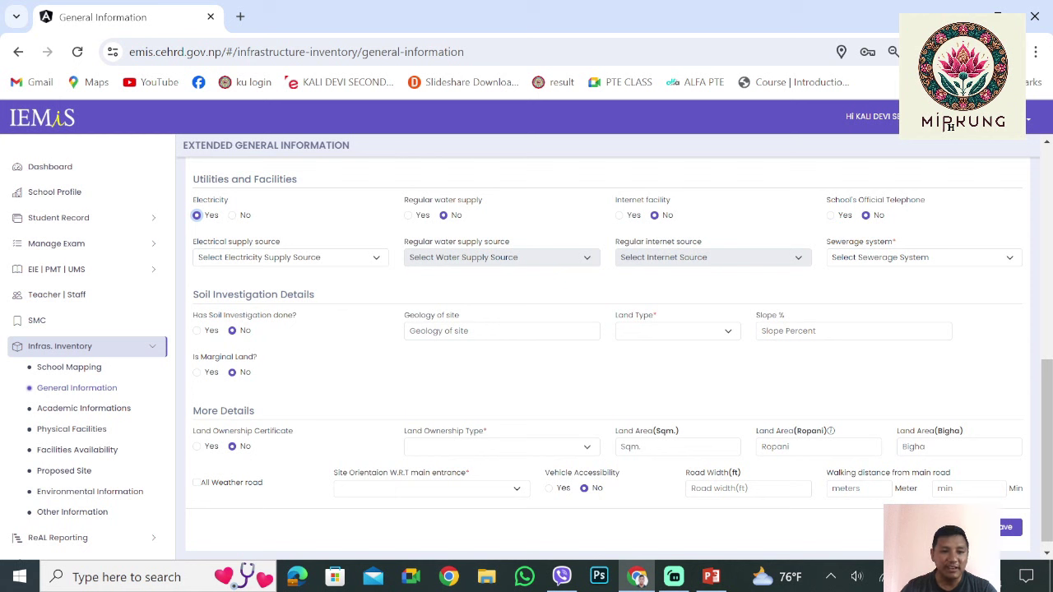
{"action": "key", "text": "Tab"}
{"action": "key", "text": "space"}
{"action": "key", "text": "Down"}
{"action": "key", "text": "Down"}
{"action": "key", "text": "Down"}
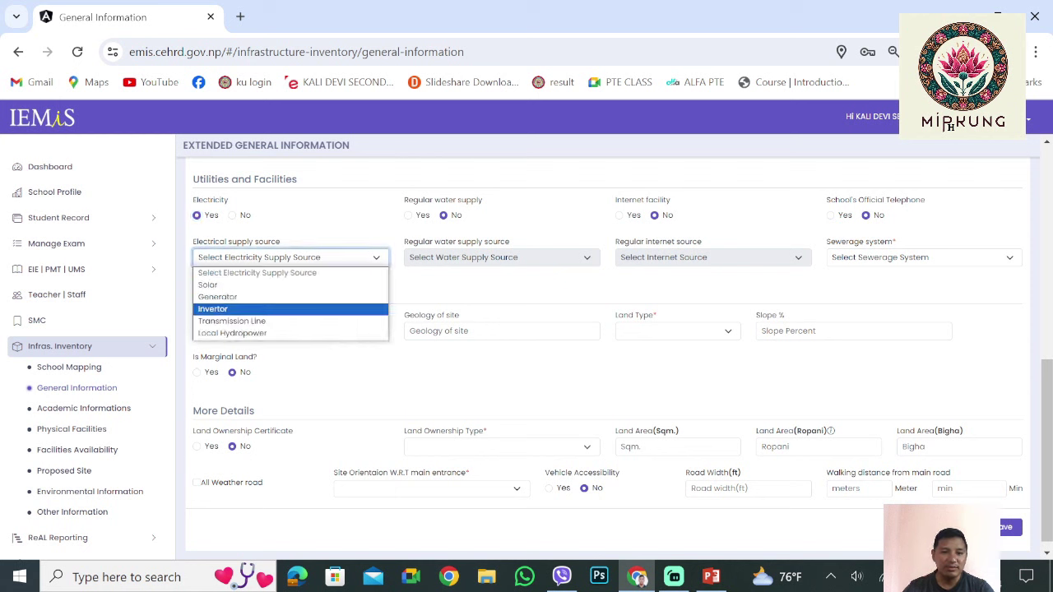
{"action": "key", "text": "Up"}
{"action": "key", "text": "Down"}
{"action": "key", "text": "Down"}
{"action": "key", "text": "Down"}
{"action": "key", "text": "Home"}
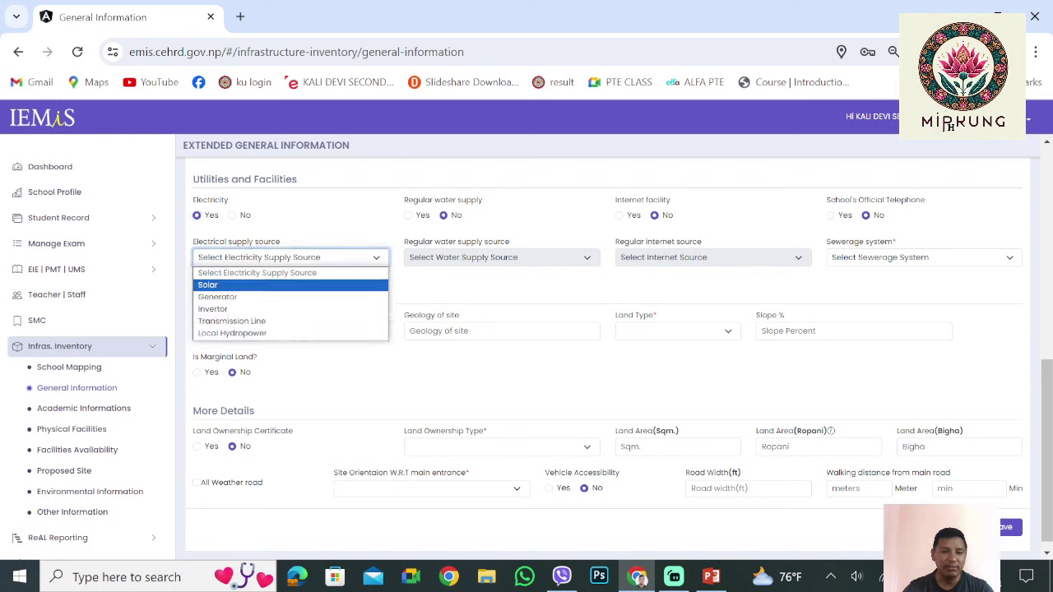
{"action": "key", "text": "Down"}
{"action": "key", "text": "Up"}
{"action": "key", "text": "Down"}
{"action": "key", "text": "Down"}
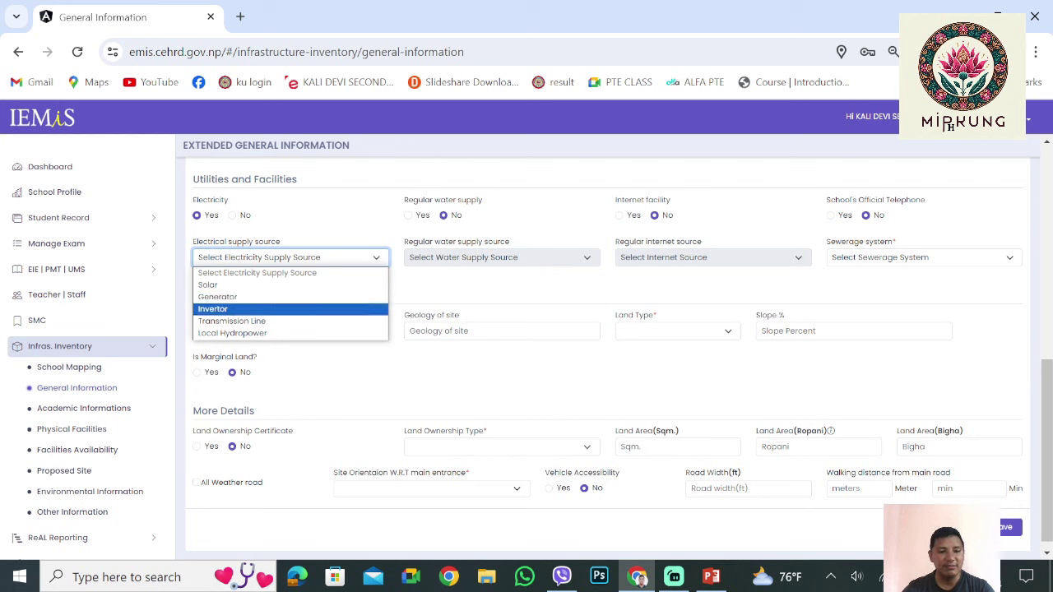
{"action": "key", "text": "Up"}
{"action": "key", "text": "Down"}
{"action": "key", "text": "Down"}
{"action": "key", "text": "Return"}
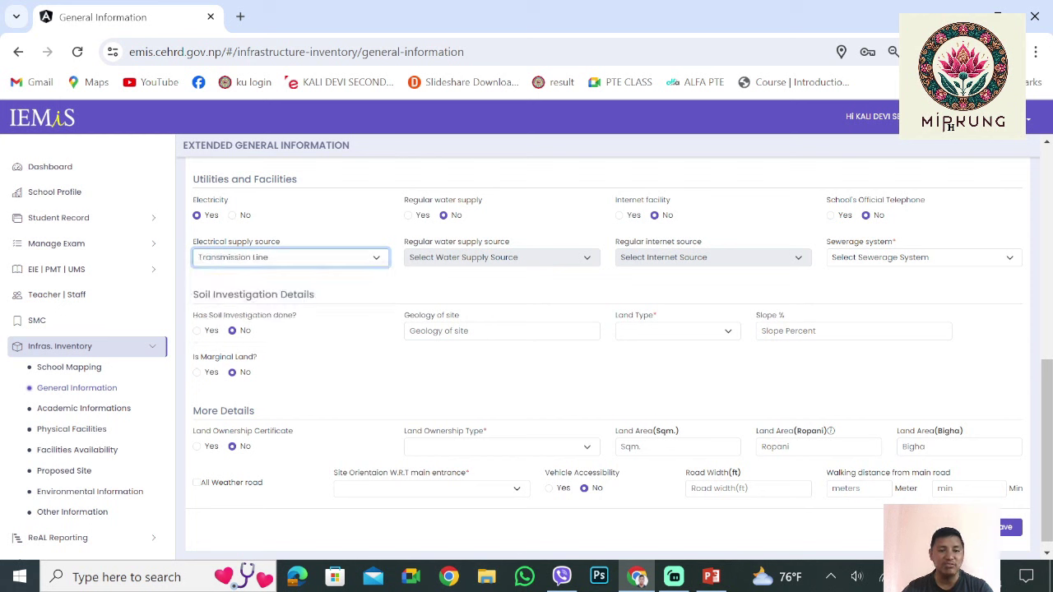
{"action": "key", "text": "alt+Down"}
{"action": "key", "text": "Down"}
{"action": "key", "text": "Escape"}
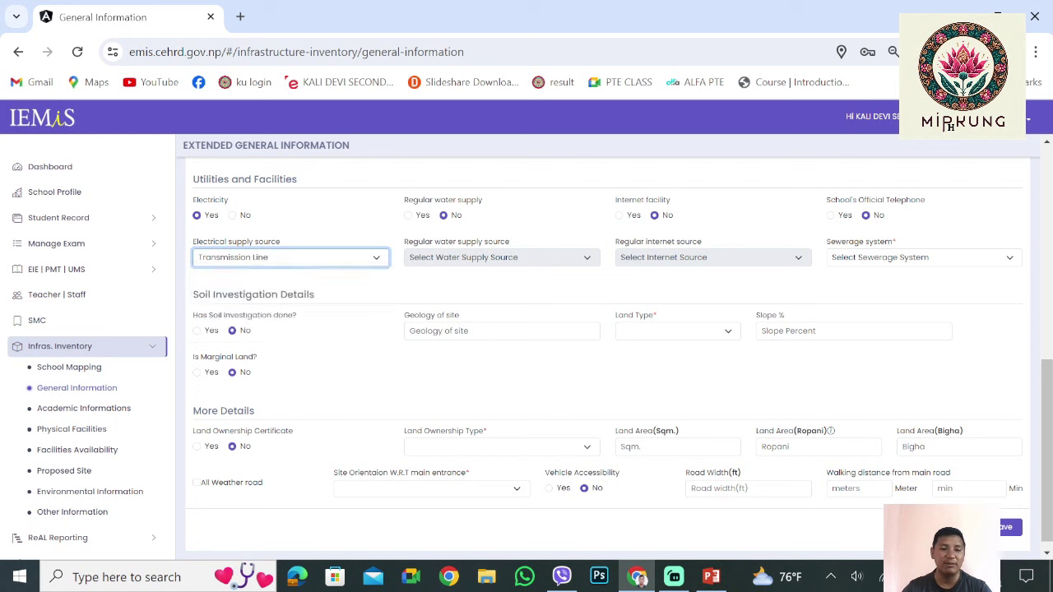
Set regular water supply to Yes from Public Tap, and internet facility to Yes
{"action": "key", "text": "Tab"}
{"action": "key", "text": "Left"}
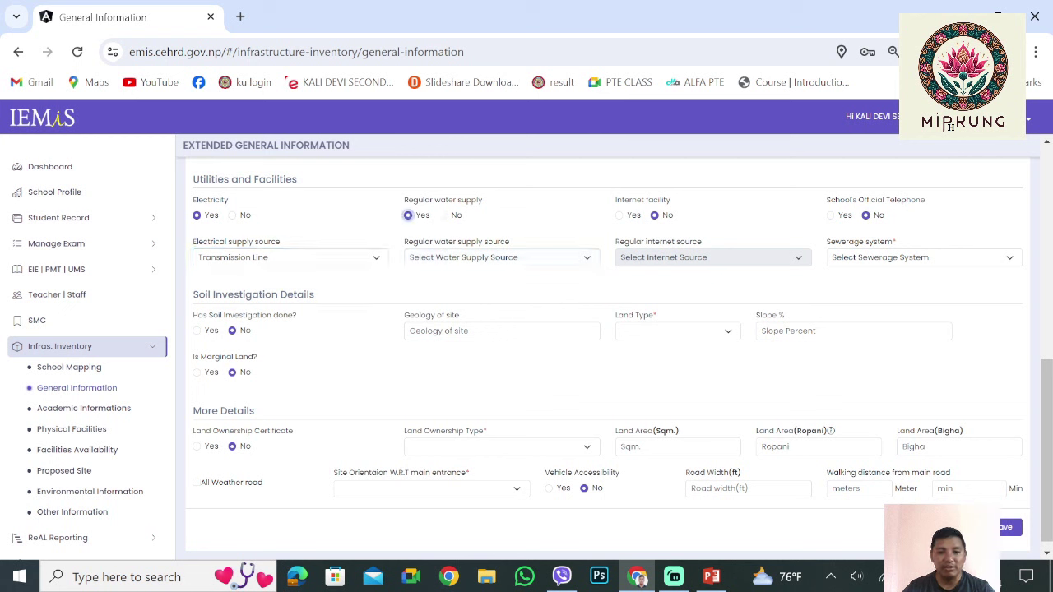
{"action": "key", "text": "Tab"}
{"action": "key", "text": "alt+Down"}
{"action": "key", "text": "Down"}
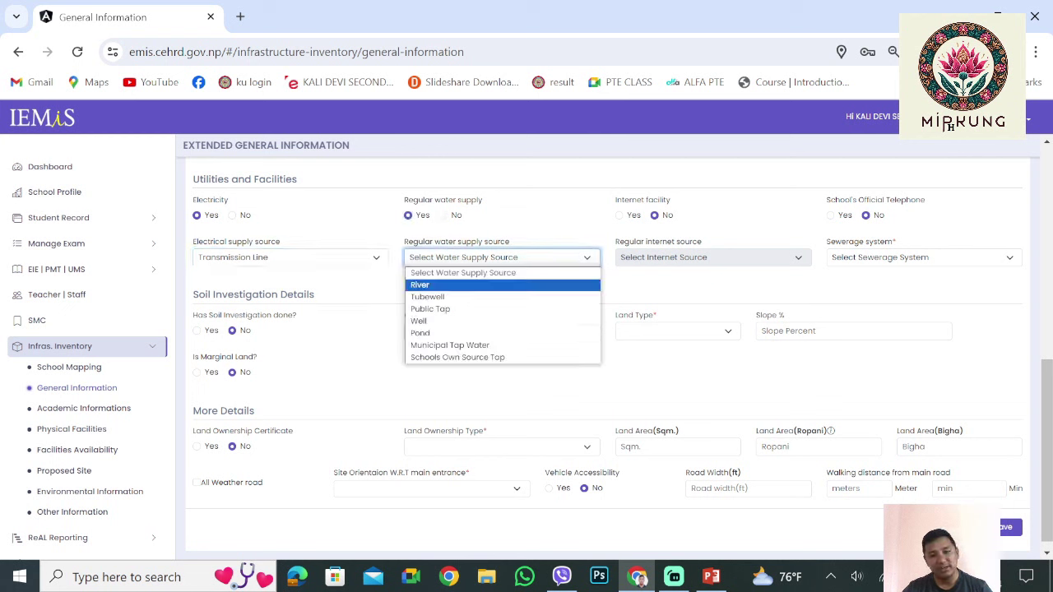
{"action": "key", "text": "Down"}
{"action": "key", "text": "Down"}
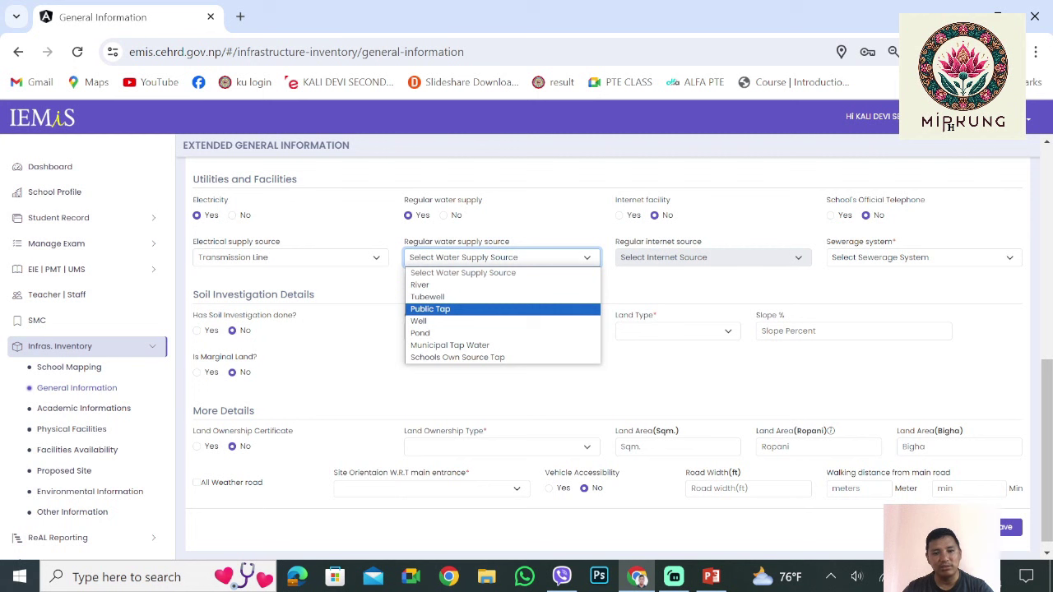
{"action": "key", "text": "Up"}
{"action": "key", "text": "Up"}
{"action": "key", "text": "Down"}
{"action": "key", "text": "Down"}
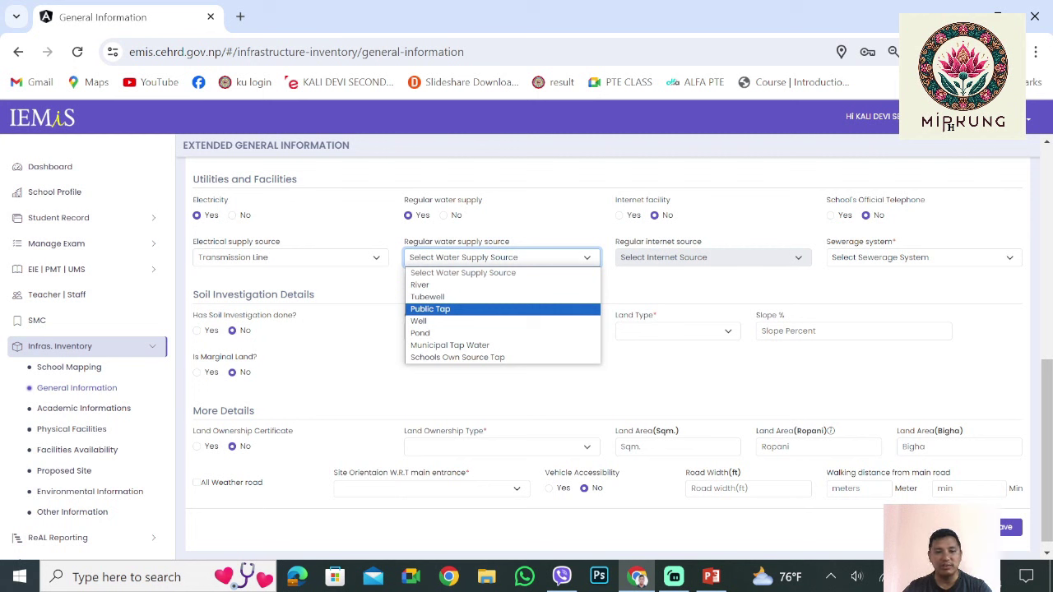
{"action": "key", "text": "Up"}
{"action": "key", "text": "Up"}
{"action": "key", "text": "Down"}
{"action": "key", "text": "Down"}
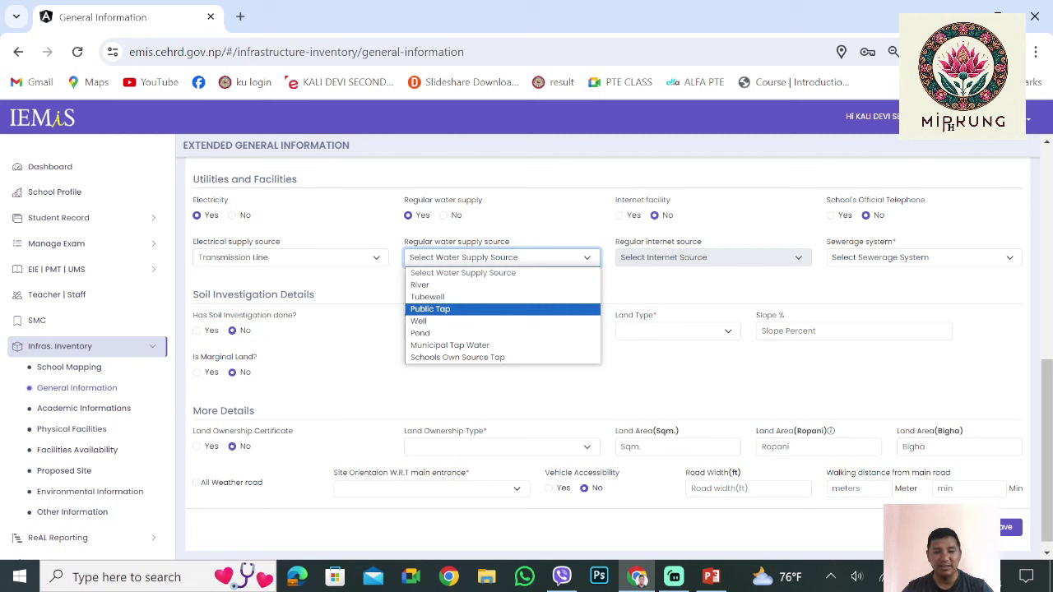
{"action": "key", "text": "Up"}
{"action": "key", "text": "Up"}
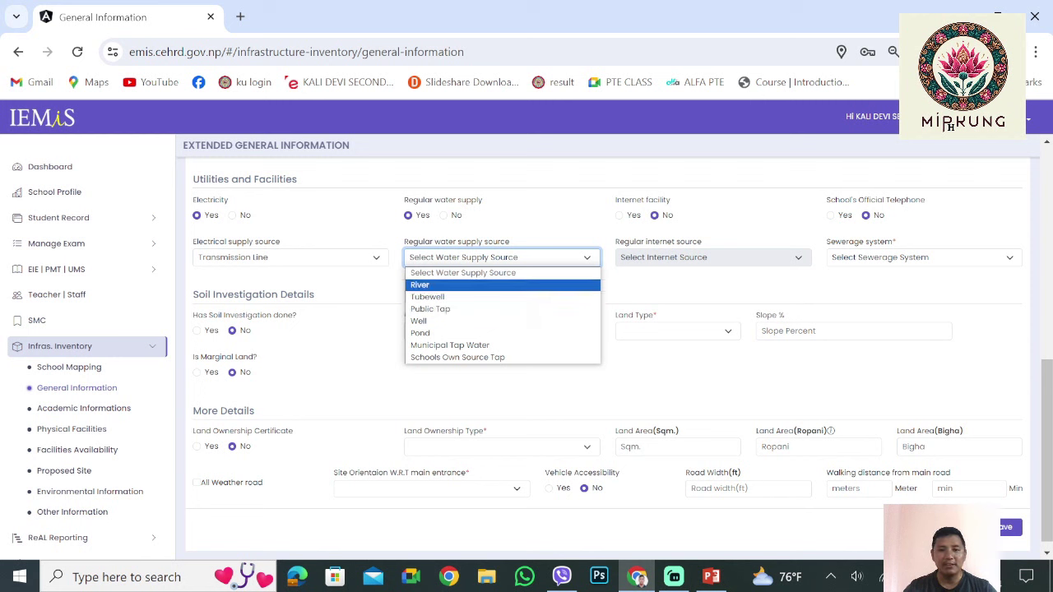
{"action": "key", "text": "Down"}
{"action": "key", "text": "Down"}
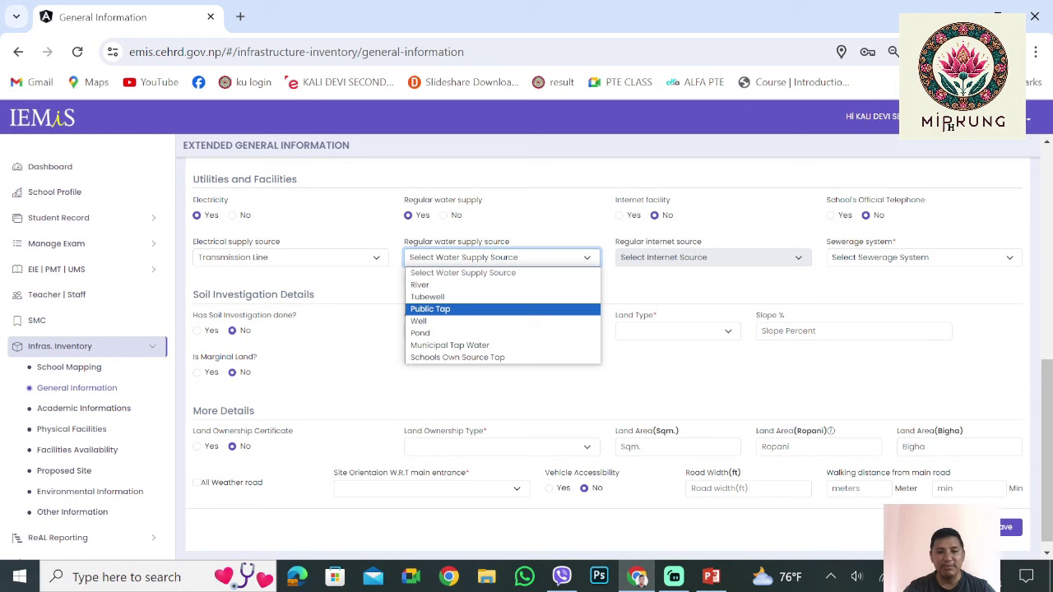
{"action": "key", "text": "Return"}
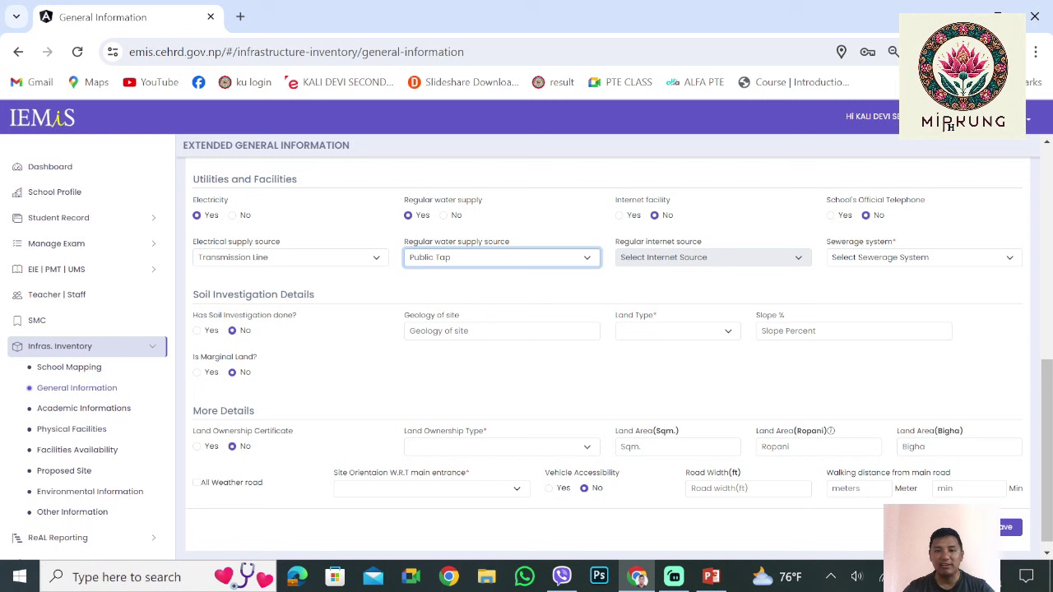
{"action": "key", "text": "Tab"}
{"action": "key", "text": "Left"}
Set the internet source to Wireless Broad Band and the official telephone to Yes
{"action": "key", "text": "Tab"}
{"action": "key", "text": "alt+Down"}
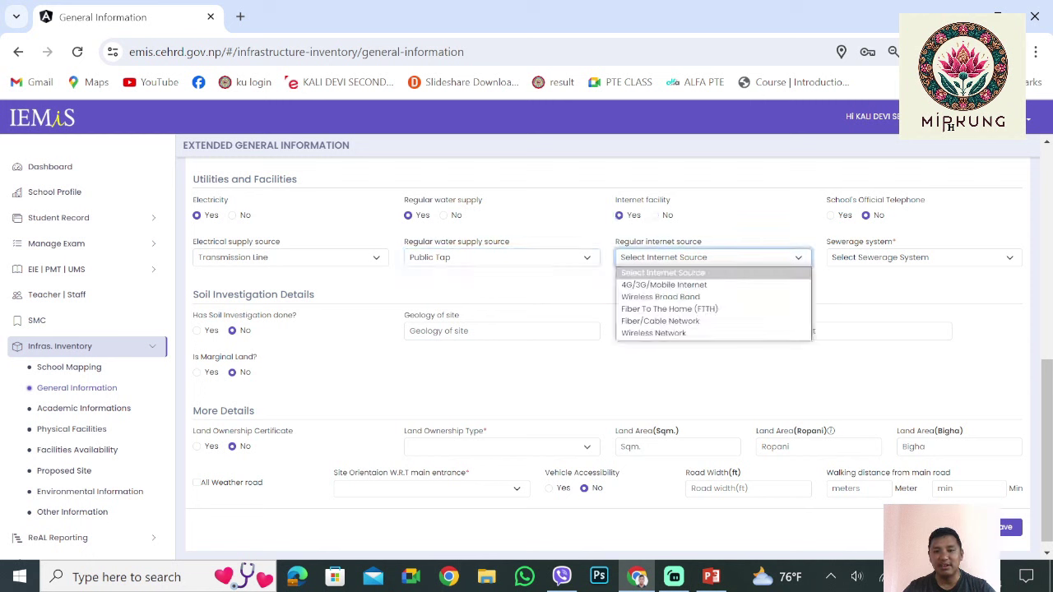
{"action": "key", "text": "Down"}
{"action": "key", "text": "Down"}
{"action": "key", "text": "Down"}
{"action": "key", "text": "Down"}
{"action": "key", "text": "Down"}
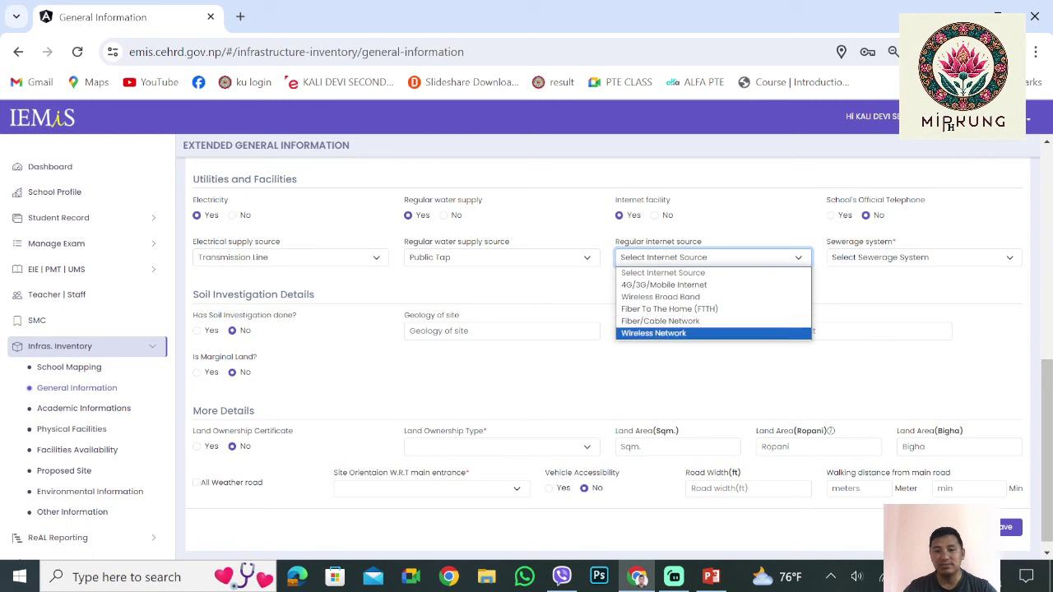
{"action": "key", "text": "Up"}
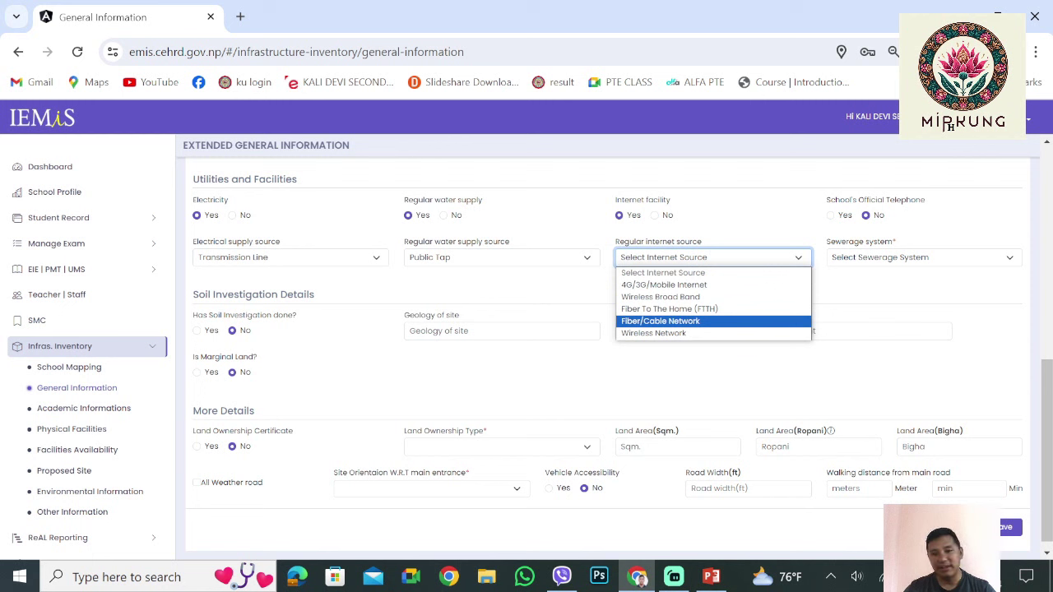
{"action": "key", "text": "Up"}
{"action": "key", "text": "Up"}
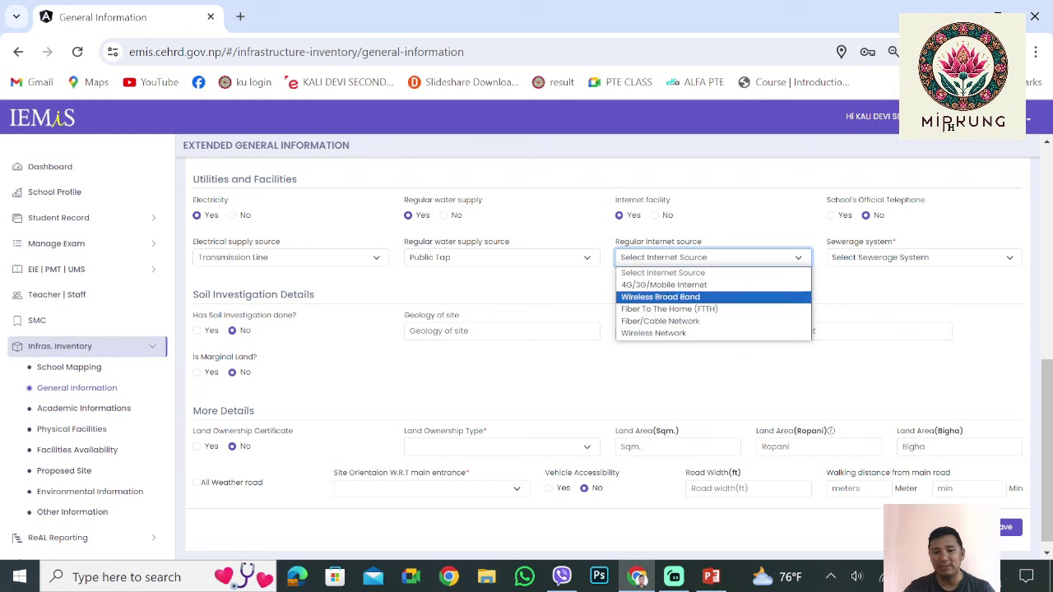
{"action": "key", "text": "Return"}
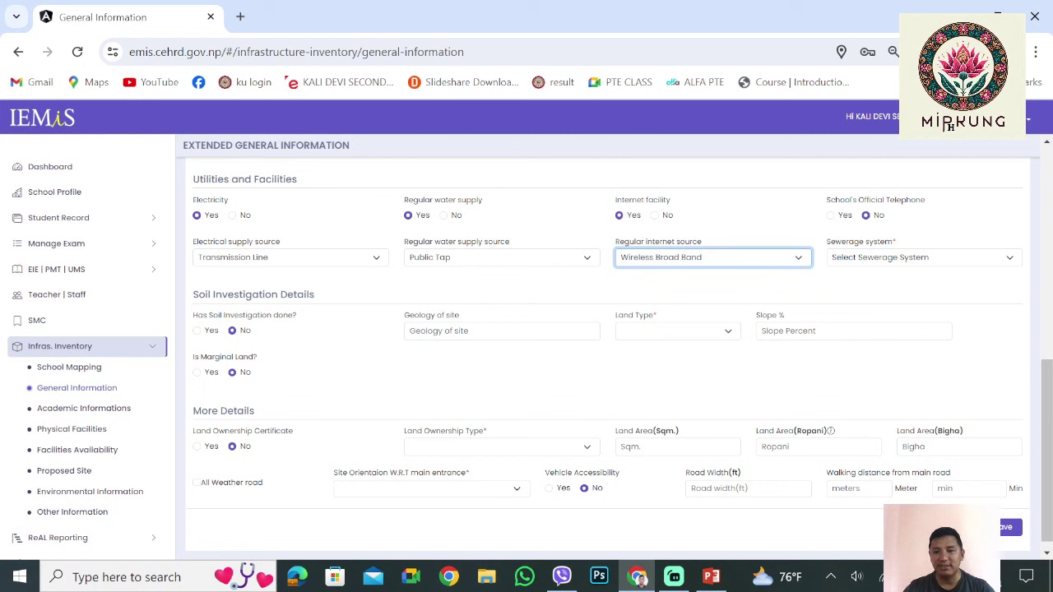
{"action": "left_click", "coordinate": [830, 215]}
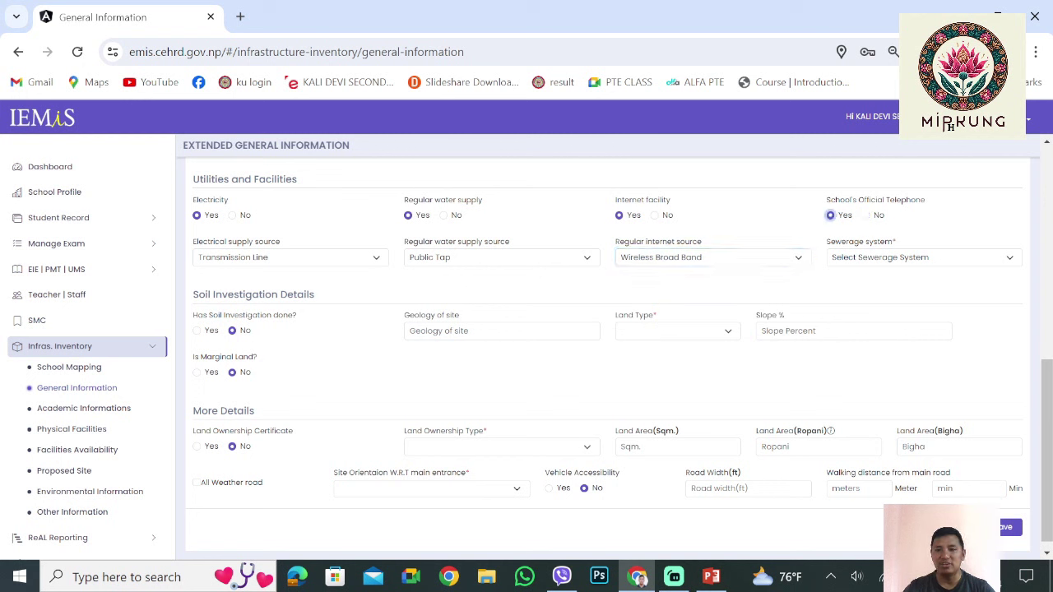
Choose Septic Tank as the sewerage system
{"action": "key", "text": "Tab"}
{"action": "key", "text": "space"}
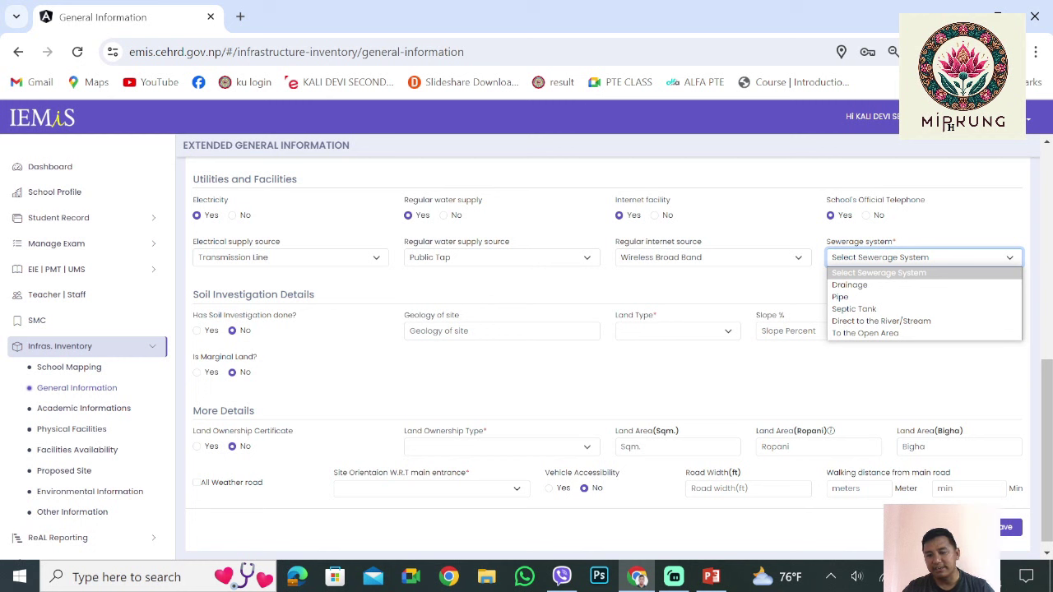
{"action": "key", "text": "Escape"}
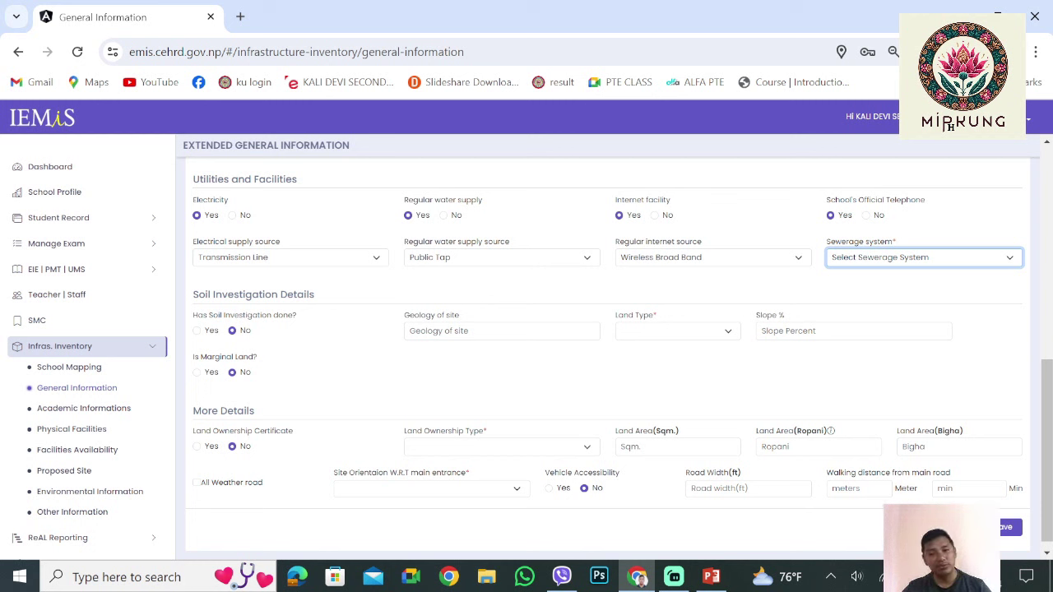
{"action": "key", "text": "space"}
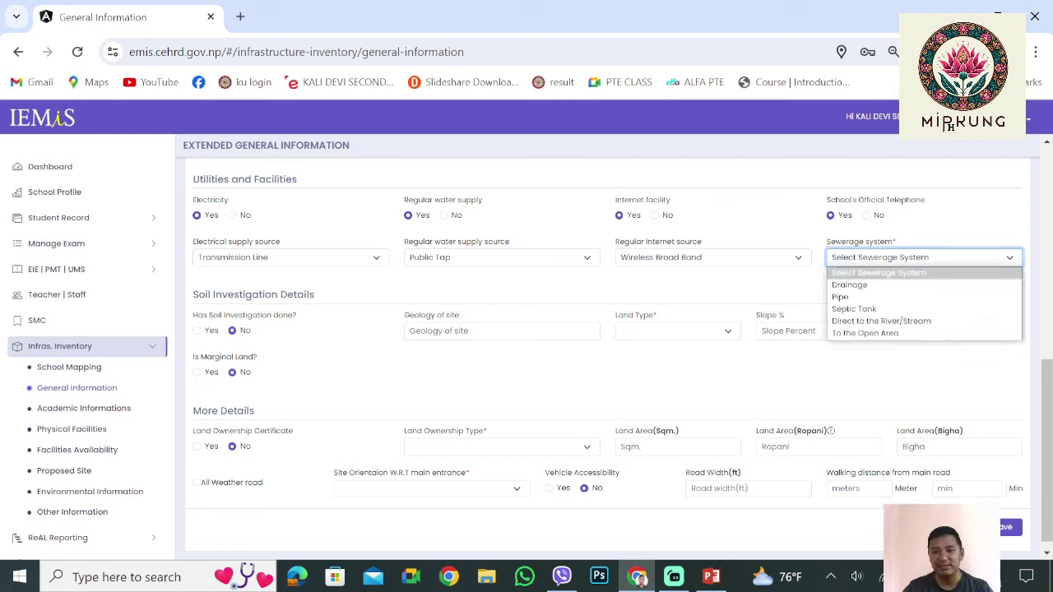
{"action": "key", "text": "Down"}
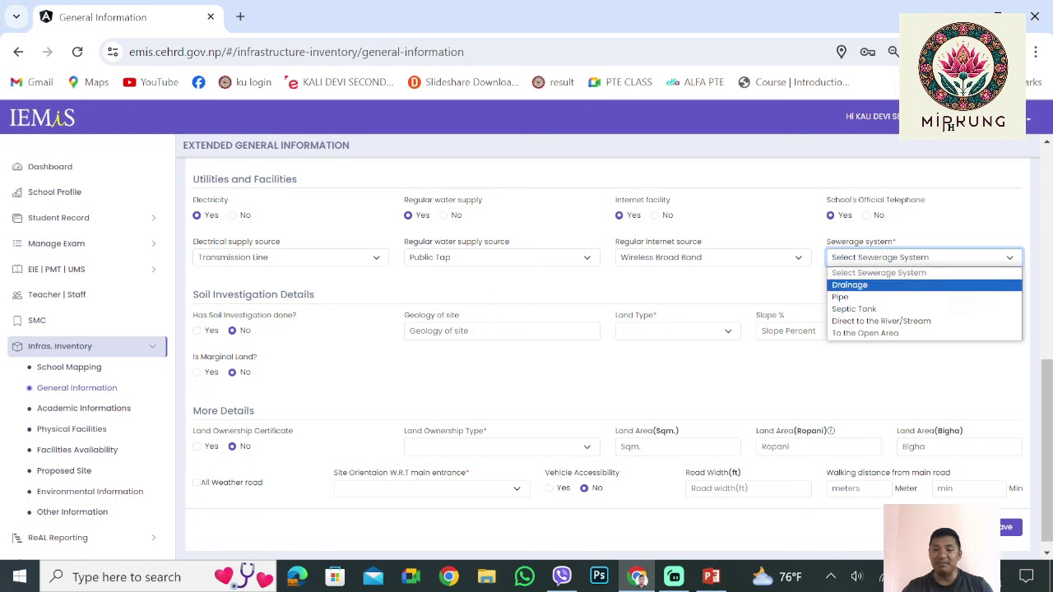
{"action": "key", "text": "Down"}
{"action": "key", "text": "Down"}
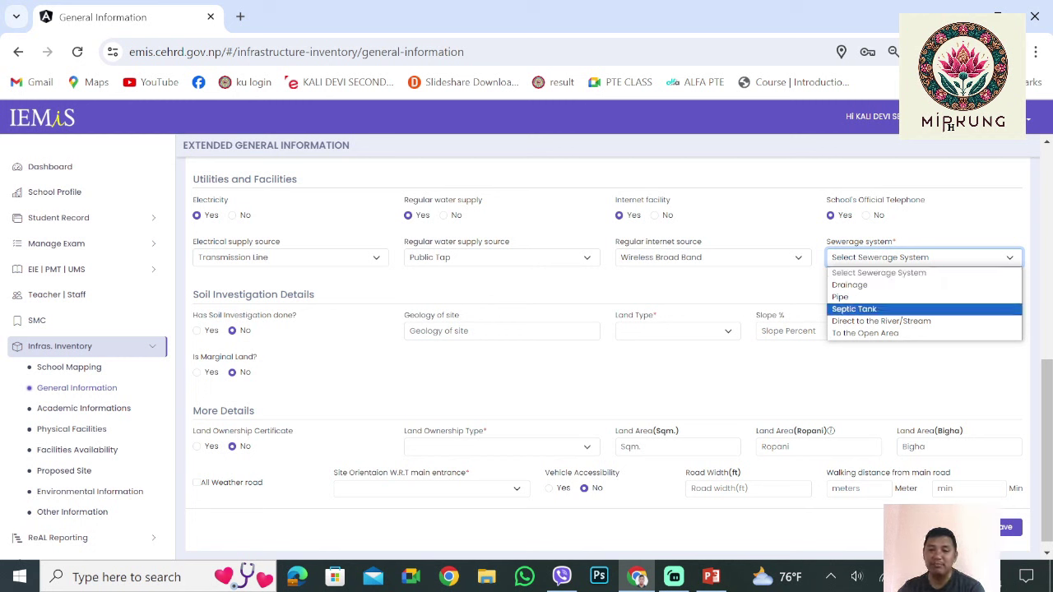
{"action": "key", "text": "Up"}
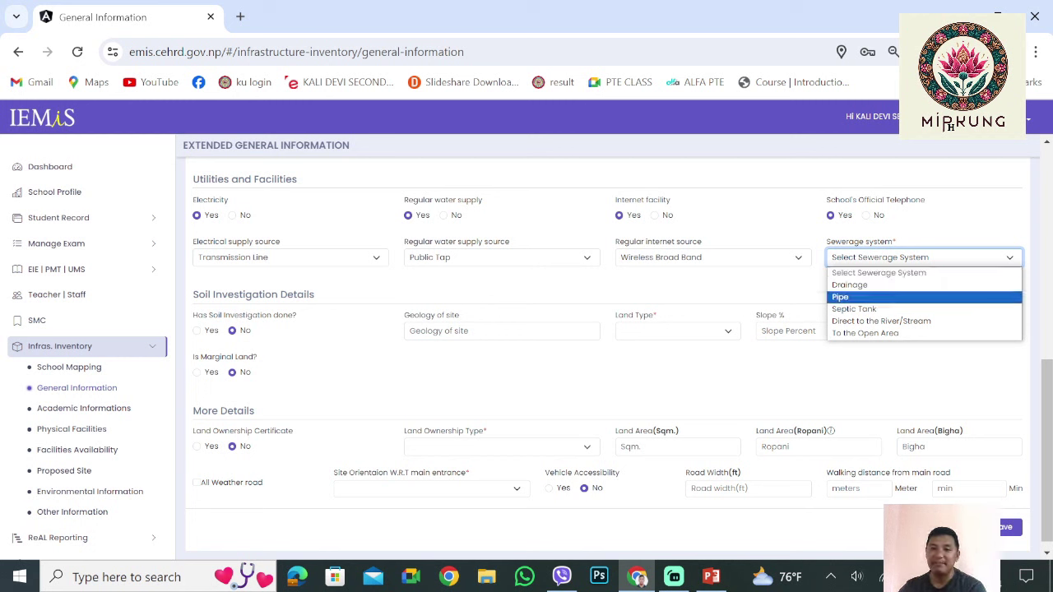
{"action": "key", "text": "Up"}
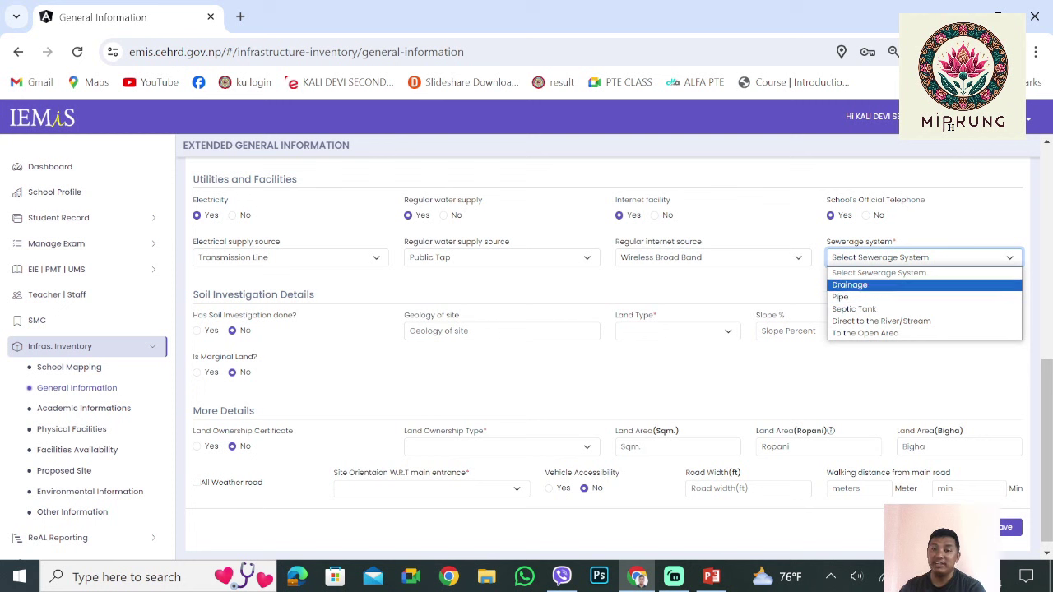
{"action": "key", "text": "Down"}
{"action": "key", "text": "Down"}
{"action": "key", "text": "Down"}
{"action": "key", "text": "Down"}
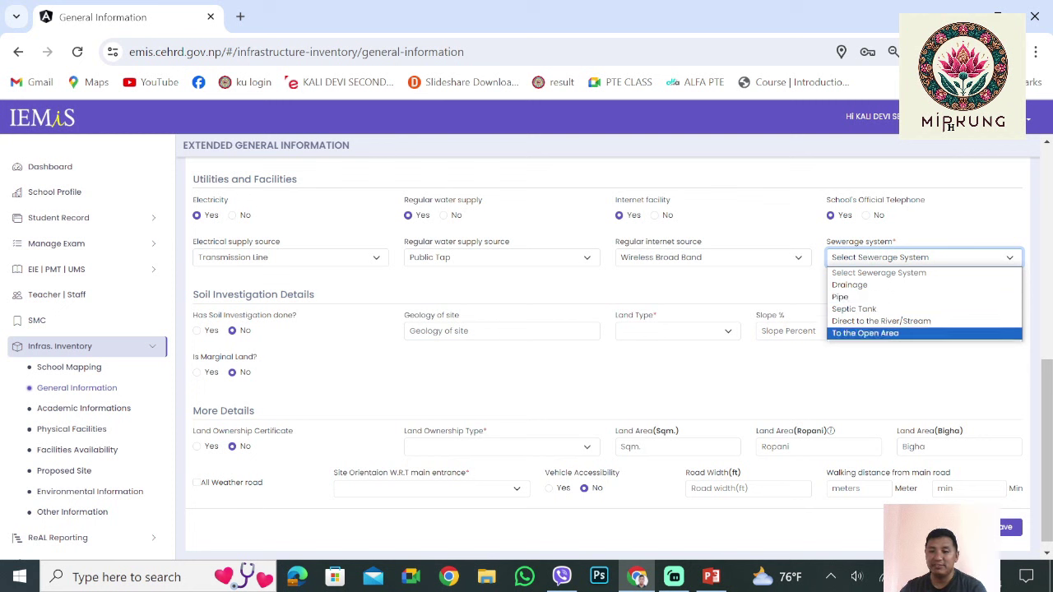
{"action": "key", "text": "Up"}
{"action": "key", "text": "Up"}
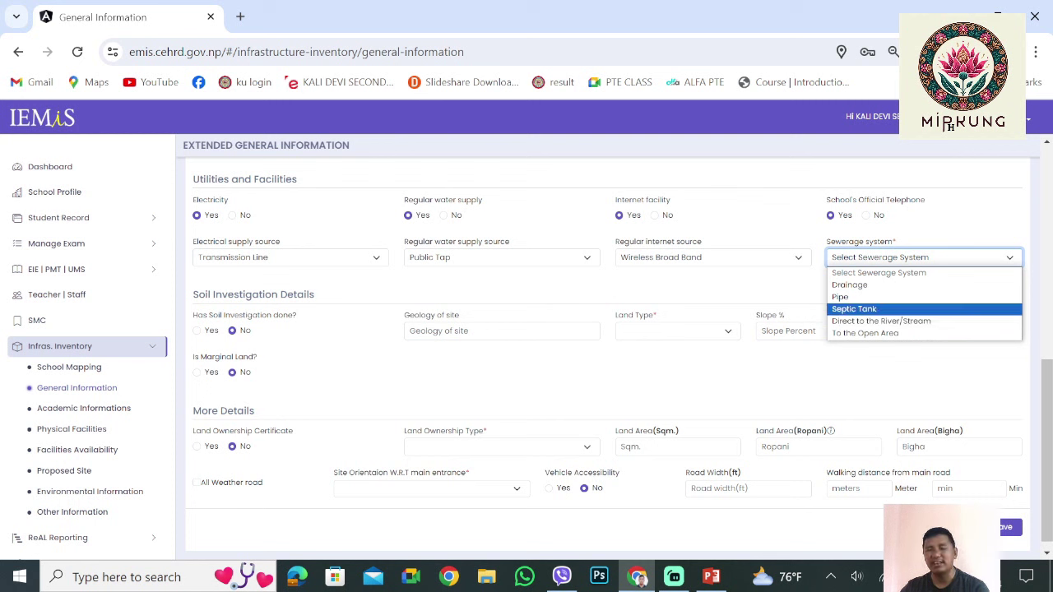
{"action": "key", "text": "Up"}
{"action": "key", "text": "Up"}
{"action": "key", "text": "Down"}
{"action": "key", "text": "Down"}
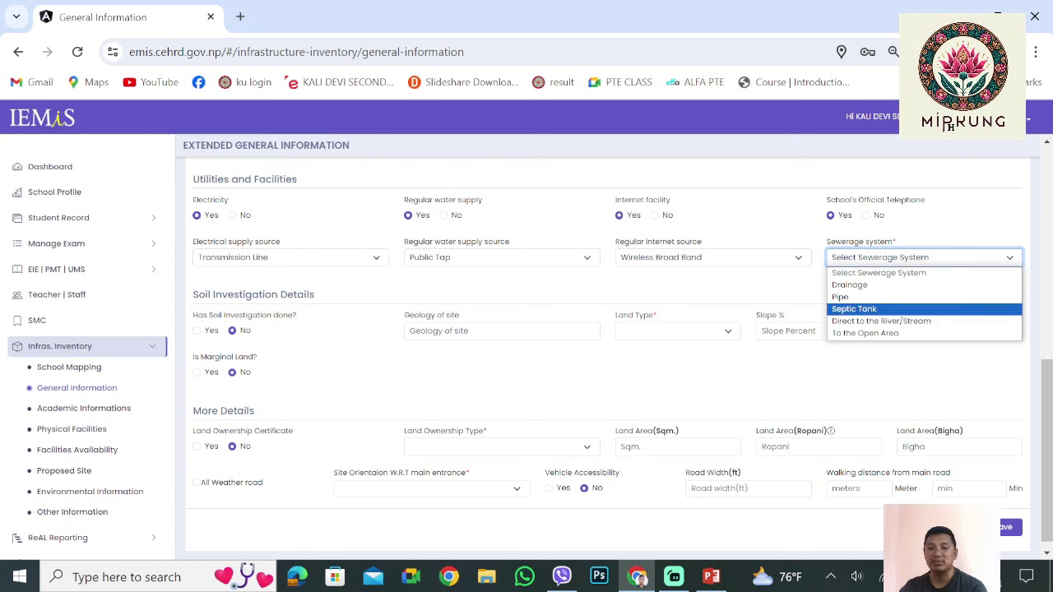
{"action": "key", "text": "Return"}
Toggle soil investigation to Yes and back to No, then open the Land Ownership Type list
{"action": "scroll", "coordinate": [608, 346], "scroll_direction": "down", "scroll_amount": 1}
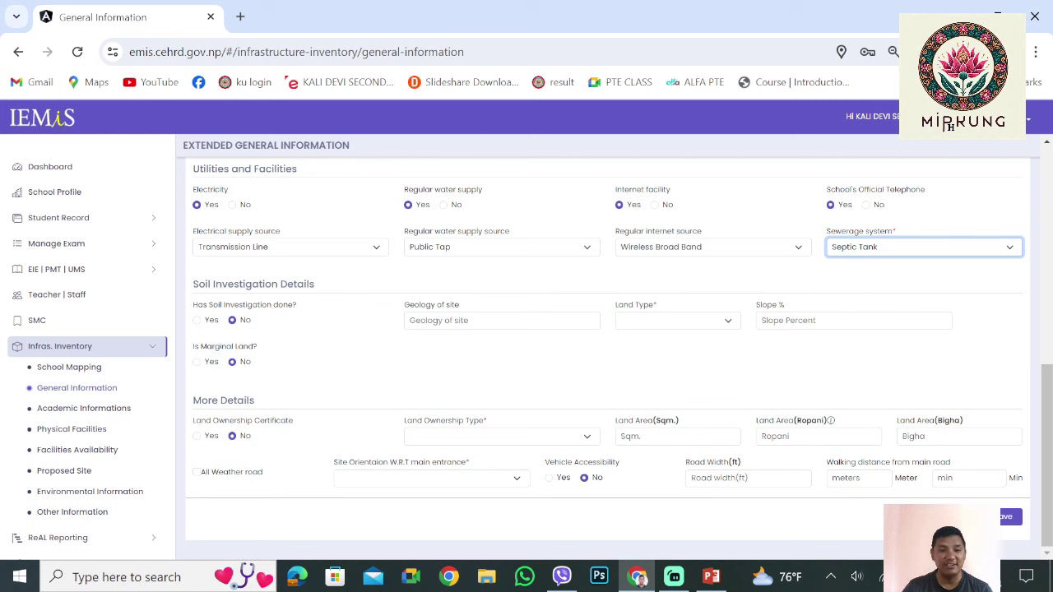
{"action": "left_click", "coordinate": [197, 320]}
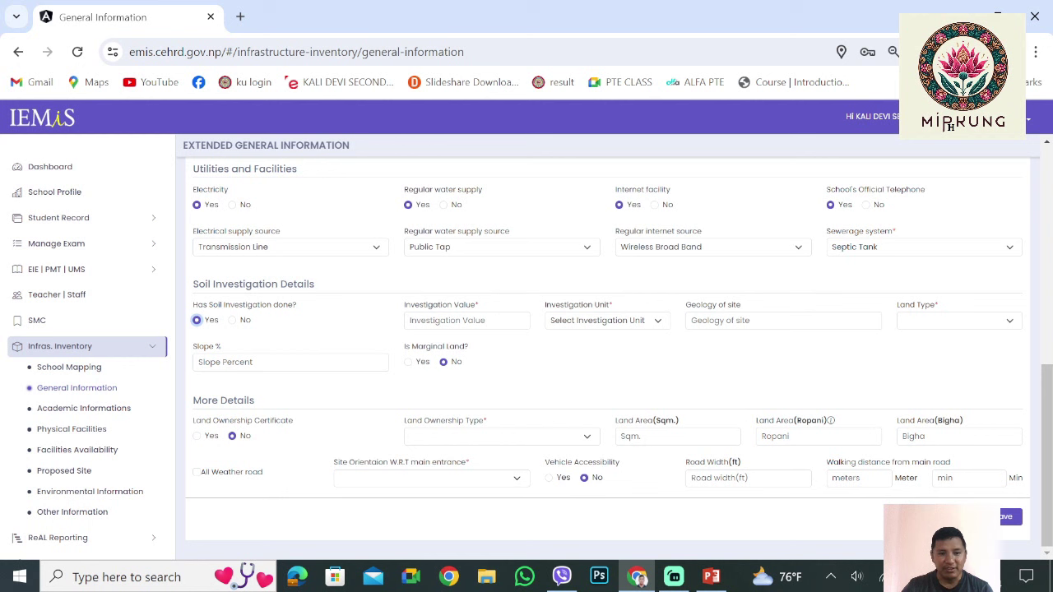
{"action": "left_click", "coordinate": [232, 320]}
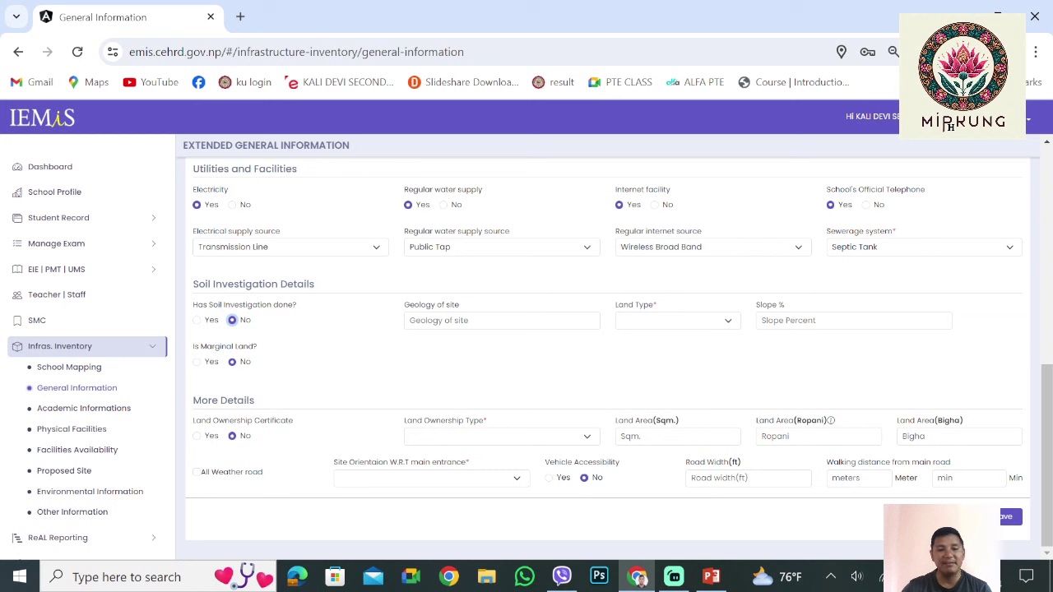
{"action": "left_click", "coordinate": [502, 436]}
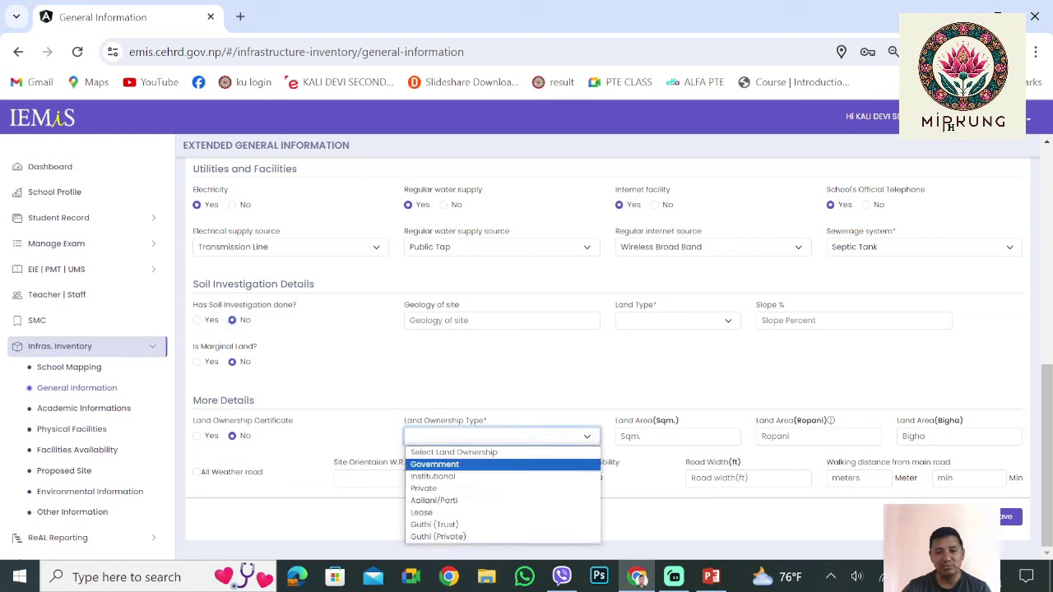
Record a land ownership certificate, Institutional ownership, and a land area of 5 Ropani
{"action": "key", "text": "Down"}
{"action": "key", "text": "Escape"}
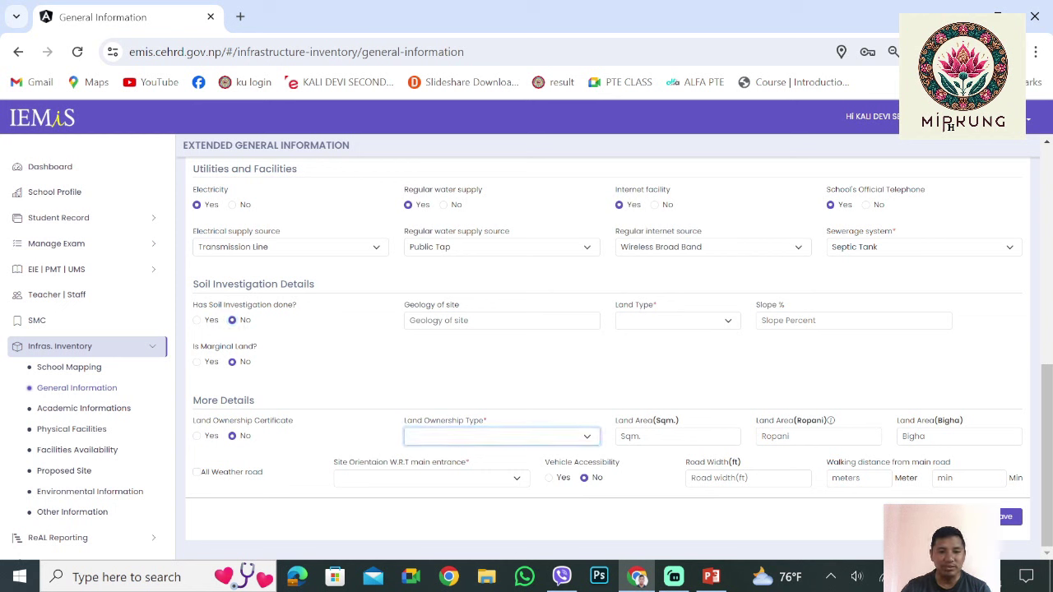
{"action": "left_click", "coordinate": [196, 436]}
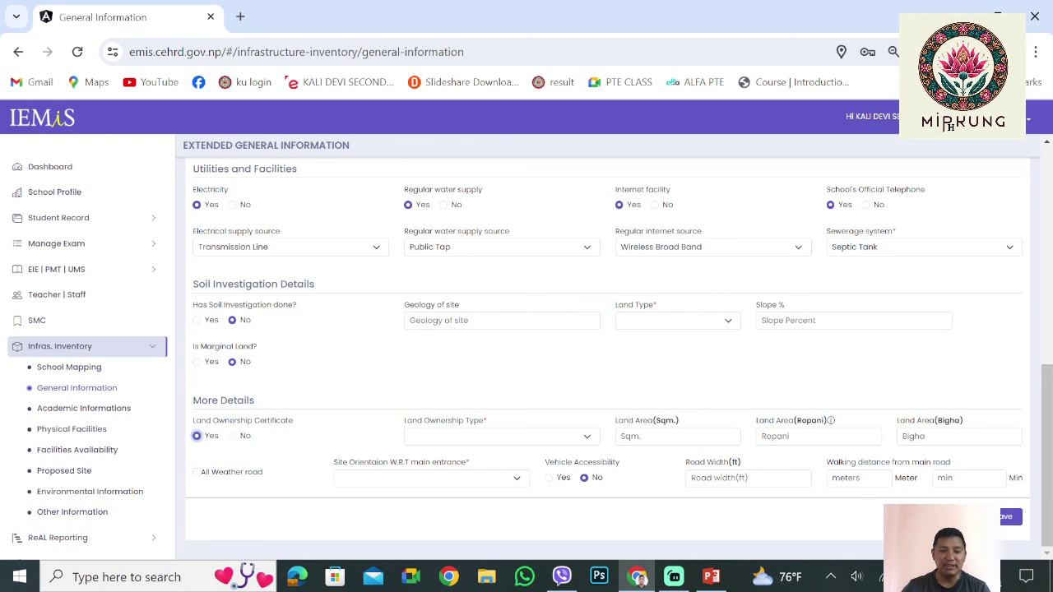
{"action": "key", "text": "Tab"}
{"action": "key", "text": "space"}
{"action": "key", "text": "Down"}
{"action": "key", "text": "Return"}
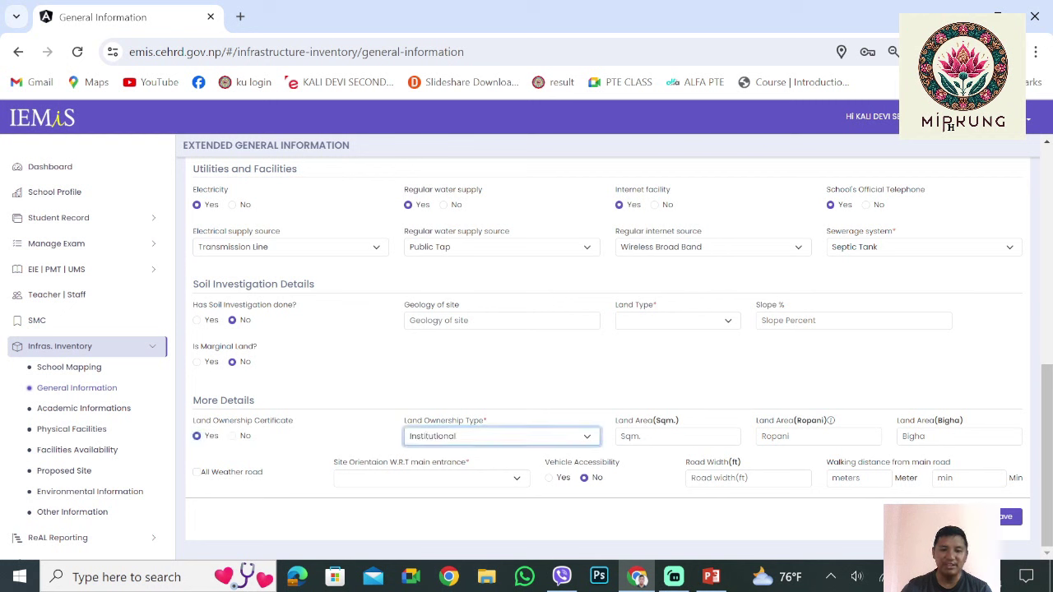
{"action": "key", "text": "Tab"}
{"action": "key", "text": "Tab"}
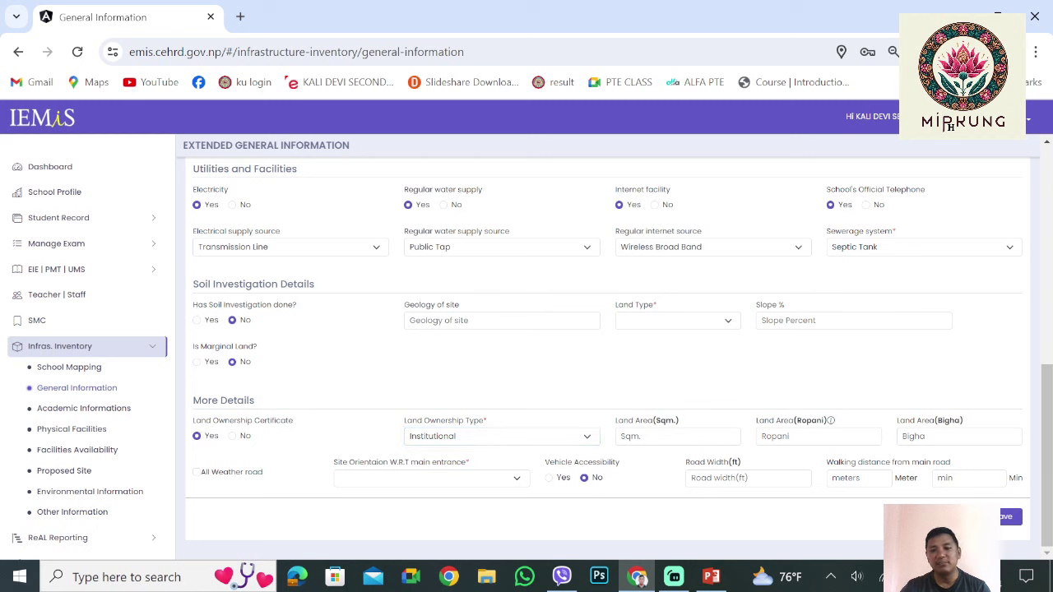
{"action": "key", "text": "Tab"}
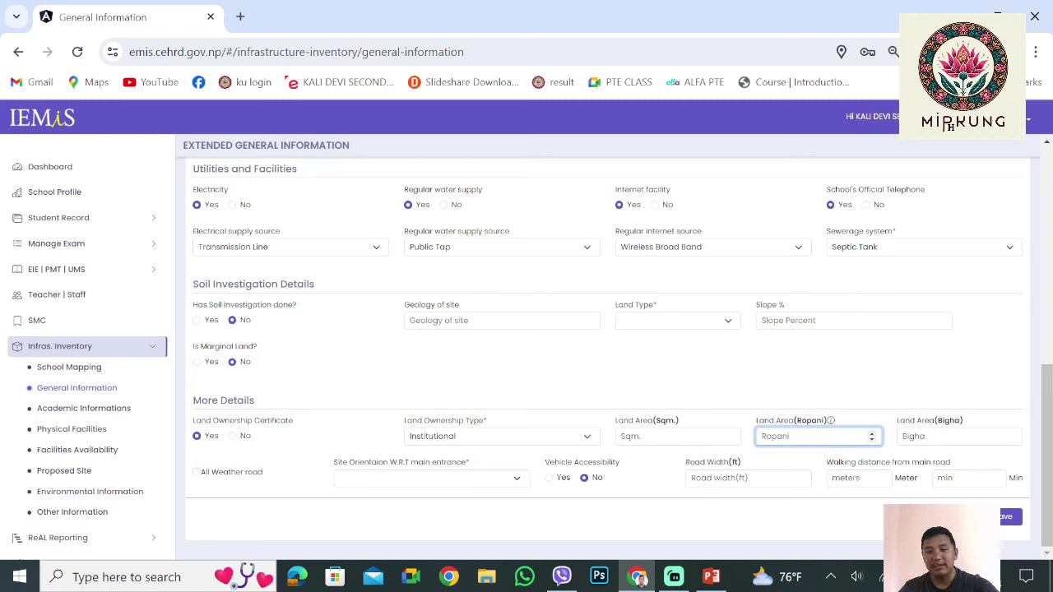
{"action": "type", "text": "5"}
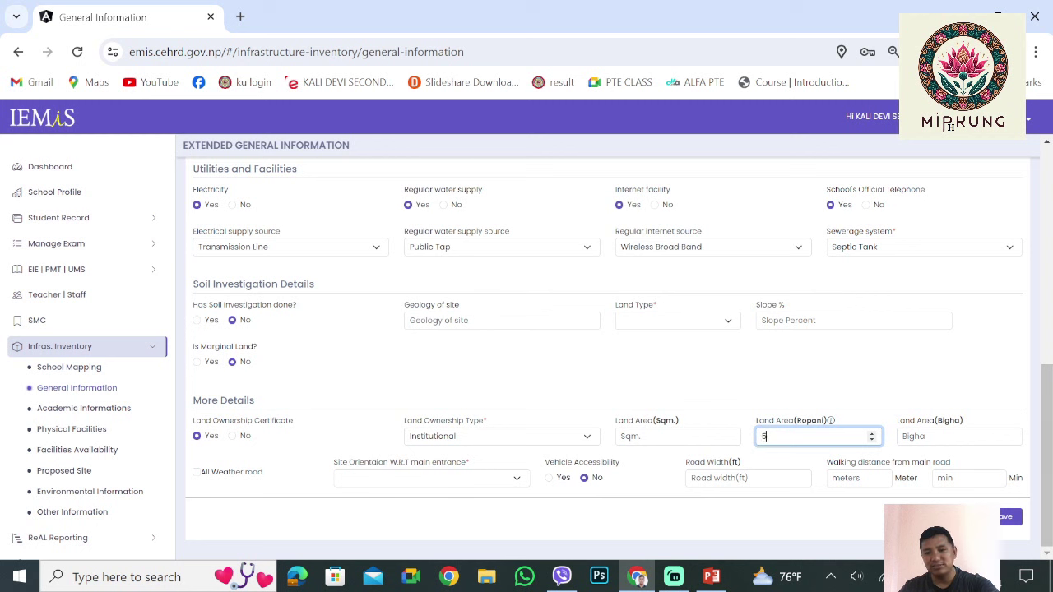
{"action": "key", "text": "Tab"}
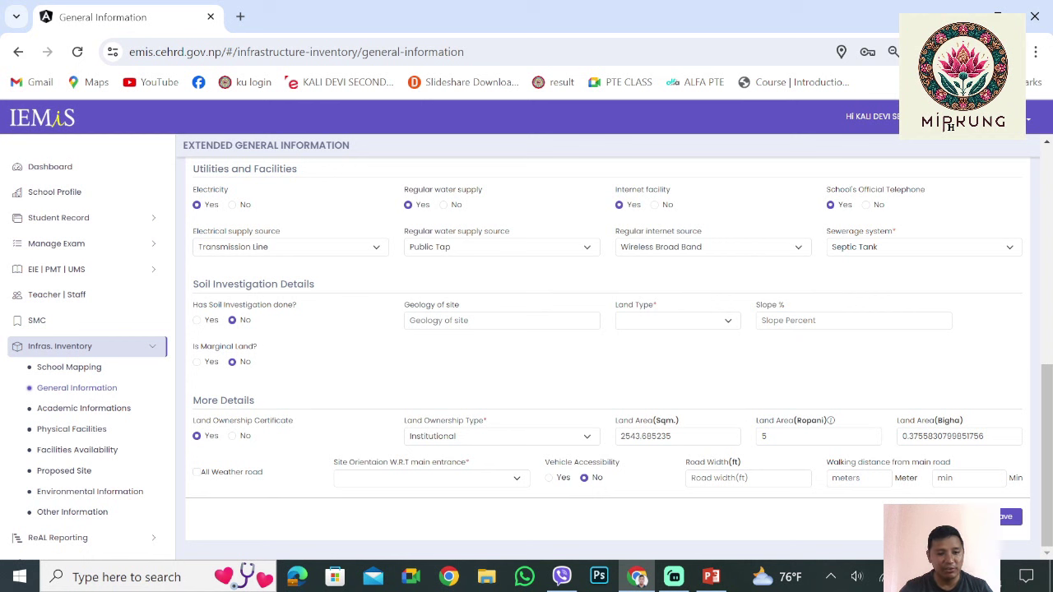
Tick All Weather road access and close the Site Orientation list without choosing
{"action": "left_click", "coordinate": [196, 472]}
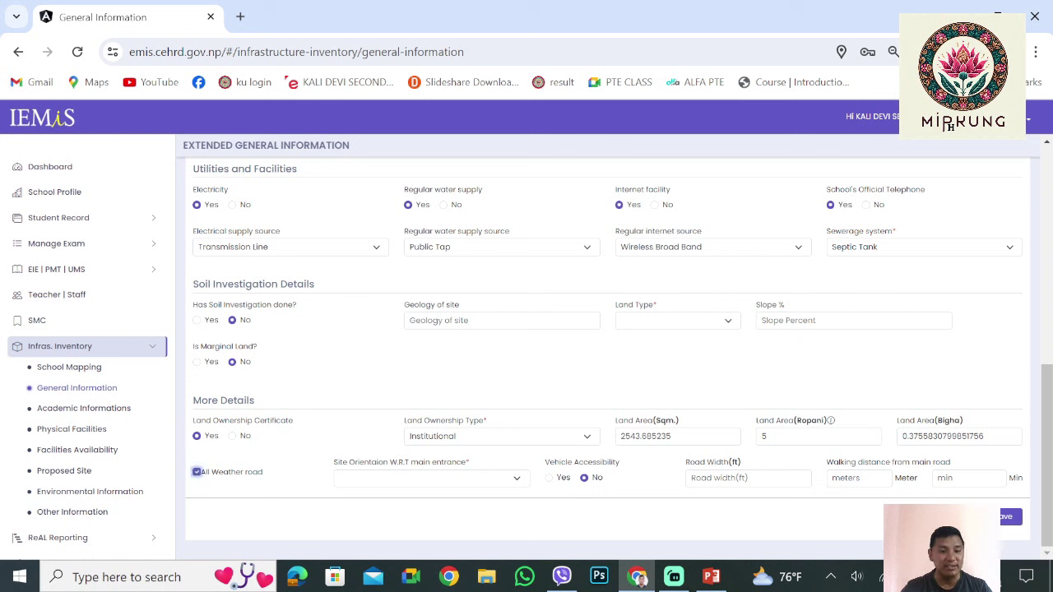
{"action": "left_click_drag", "start_coordinate": [263, 472], "coordinate": [199, 472]}
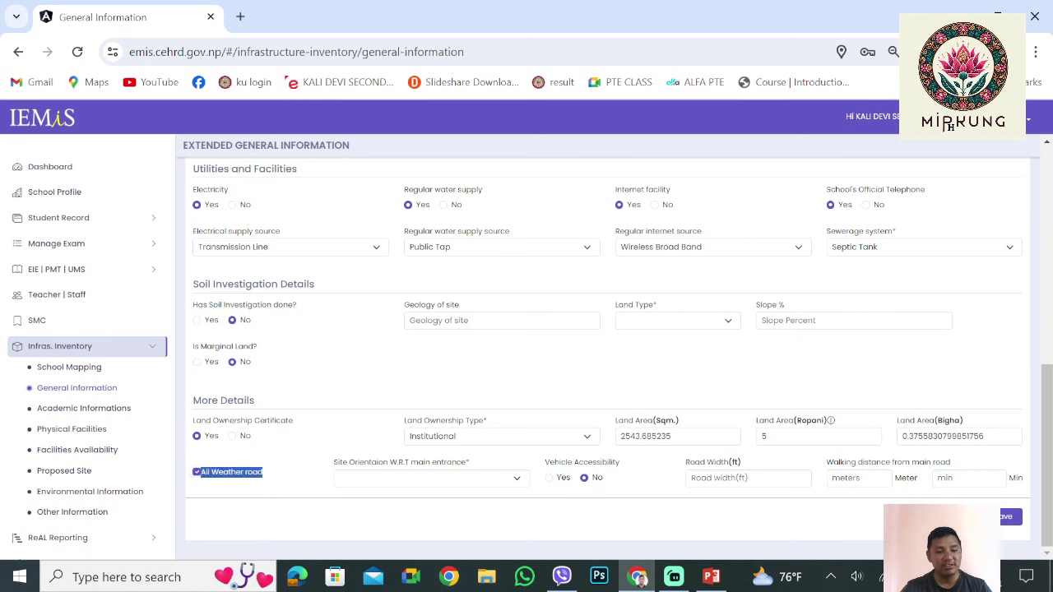
{"action": "left_click", "coordinate": [197, 472]}
{"action": "left_click", "coordinate": [197, 472]}
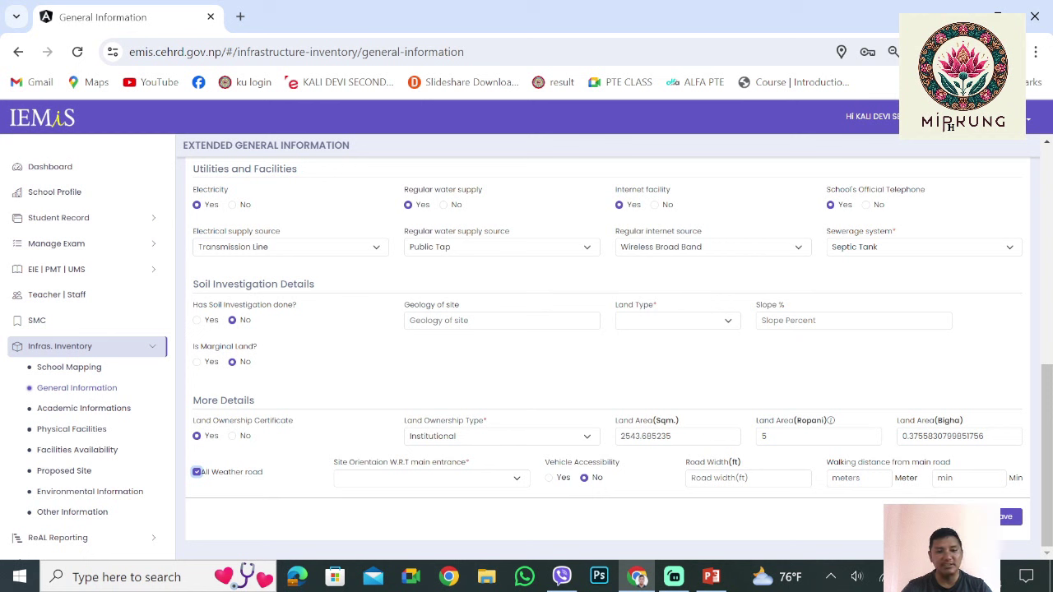
{"action": "left_click", "coordinate": [428, 478]}
{"action": "key", "text": "Escape"}
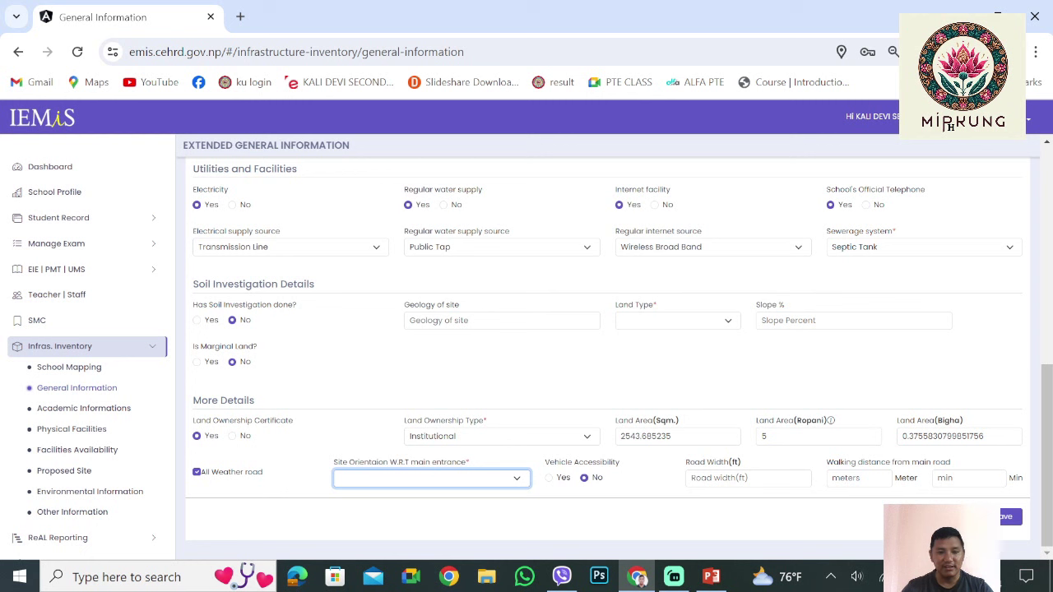
Set the site orientation to South West and mark the site vehicle accessible
{"action": "left_click", "coordinate": [428, 478]}
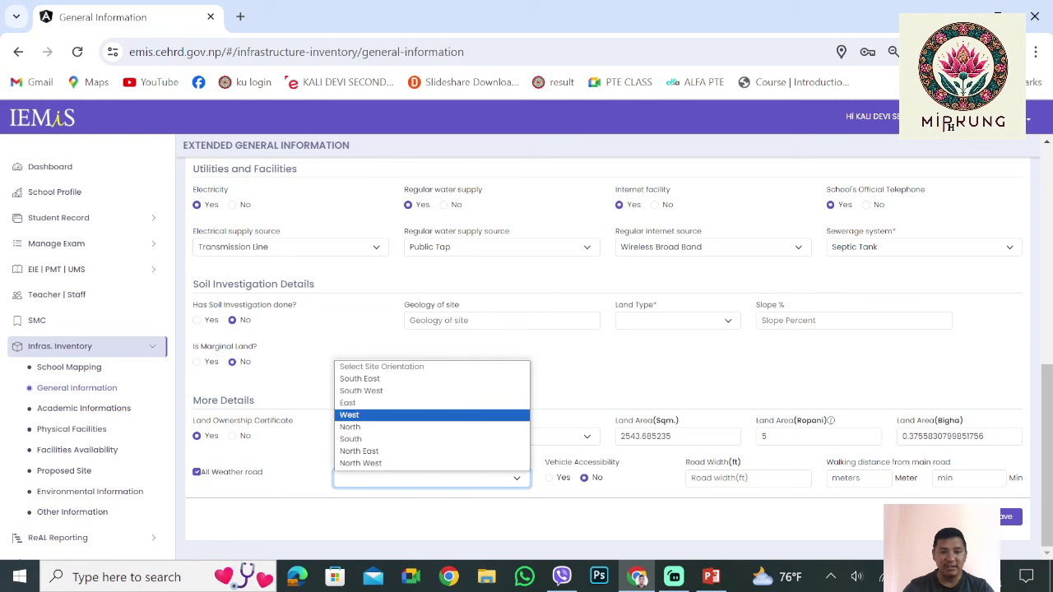
{"action": "left_click", "coordinate": [428, 388]}
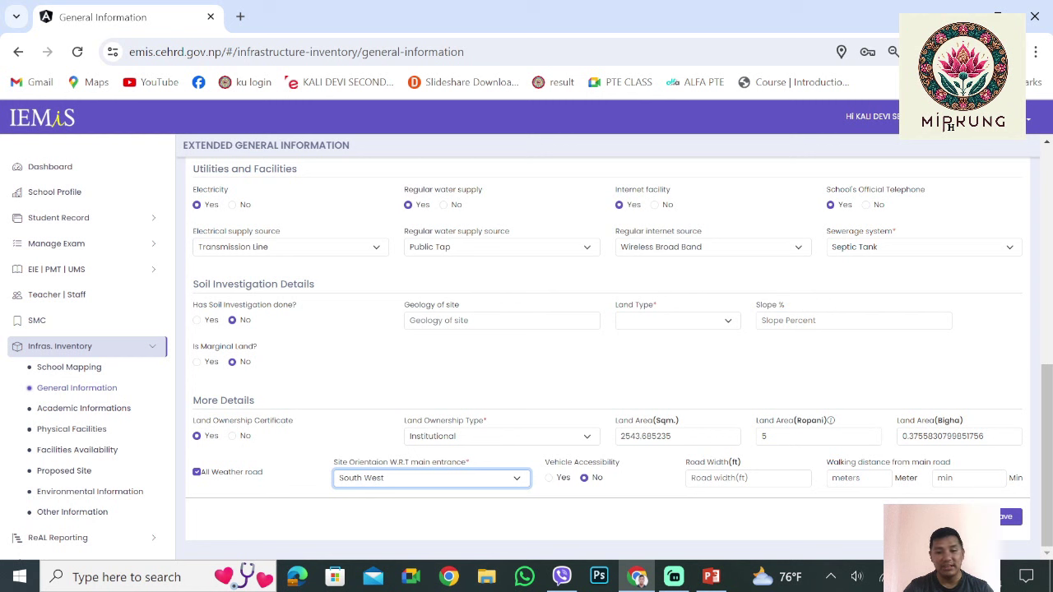
{"action": "left_click", "coordinate": [549, 478]}
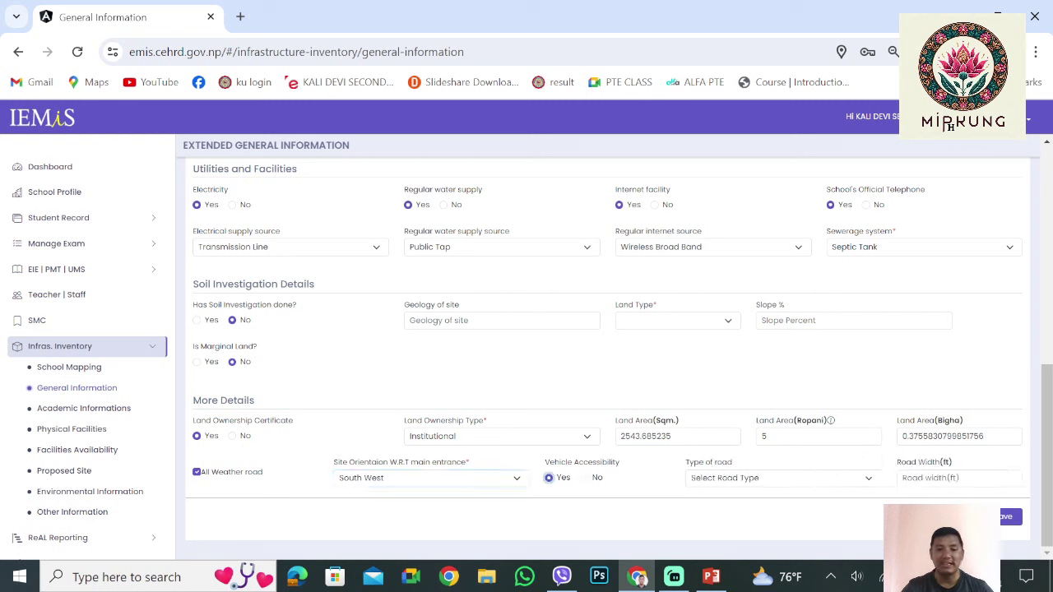
Choose Dirt Road as the type of road
{"action": "left_click", "coordinate": [740, 478]}
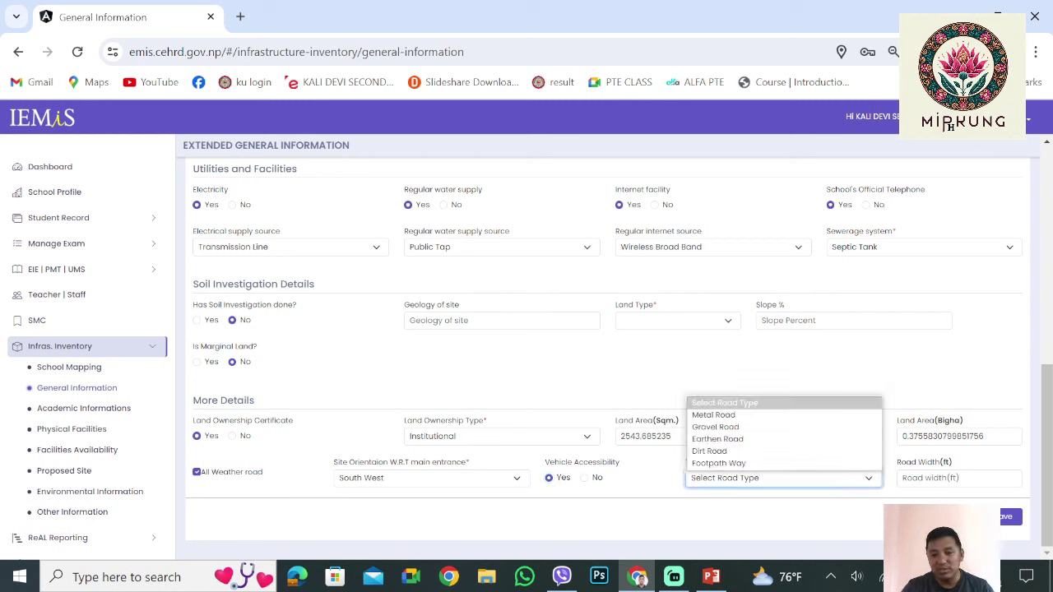
{"action": "key", "text": "Down"}
{"action": "key", "text": "Down"}
{"action": "key", "text": "Down"}
{"action": "key", "text": "Down"}
{"action": "key", "text": "Return"}
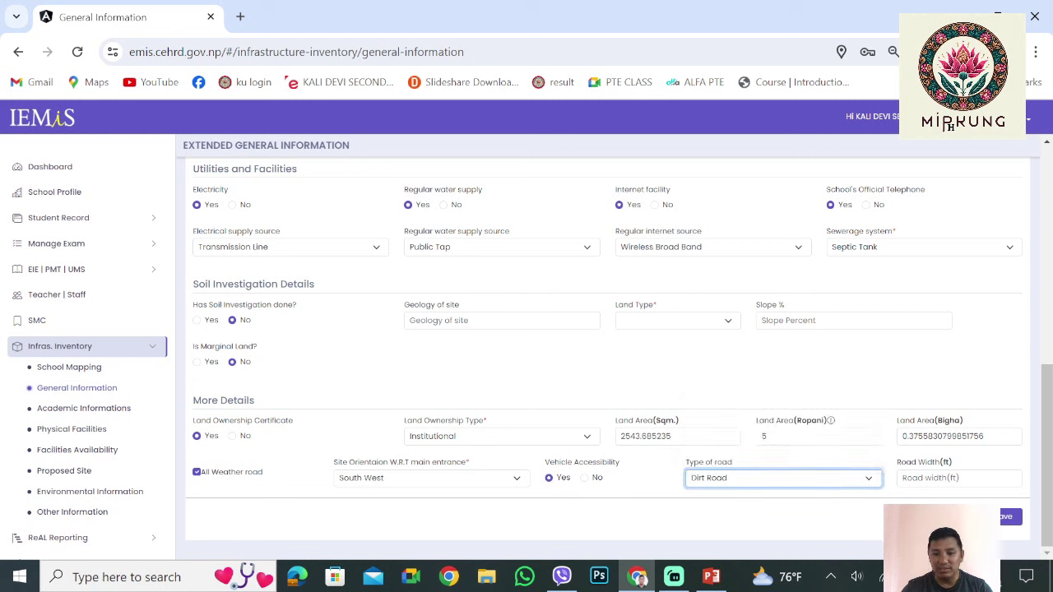
{"action": "key", "text": "space"}
{"action": "key", "text": "Up"}
{"action": "key", "text": "Up"}
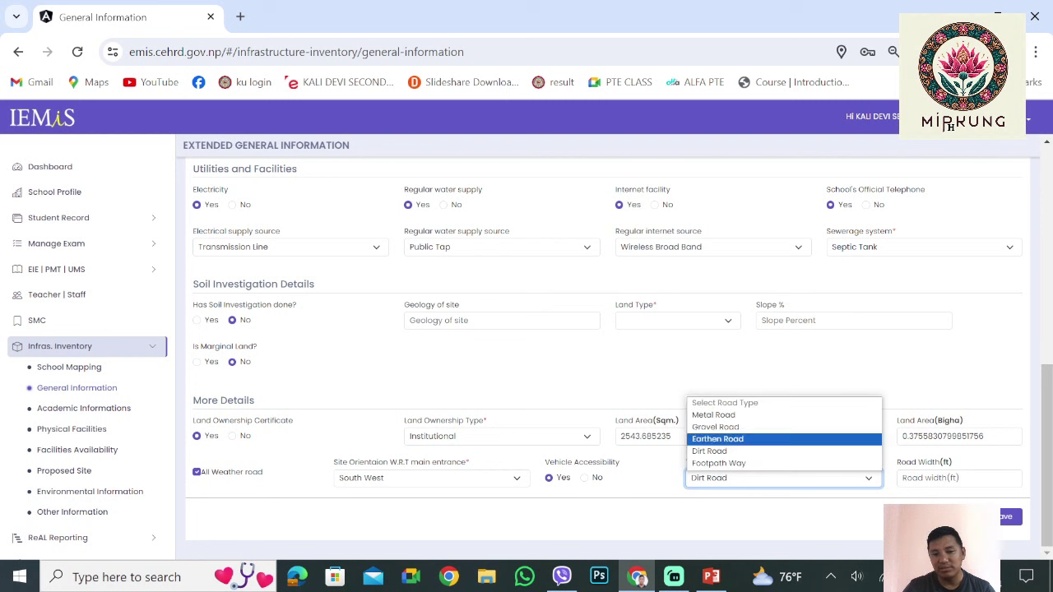
{"action": "key", "text": "Down"}
{"action": "key", "text": "Down"}
{"action": "key", "text": "Down"}
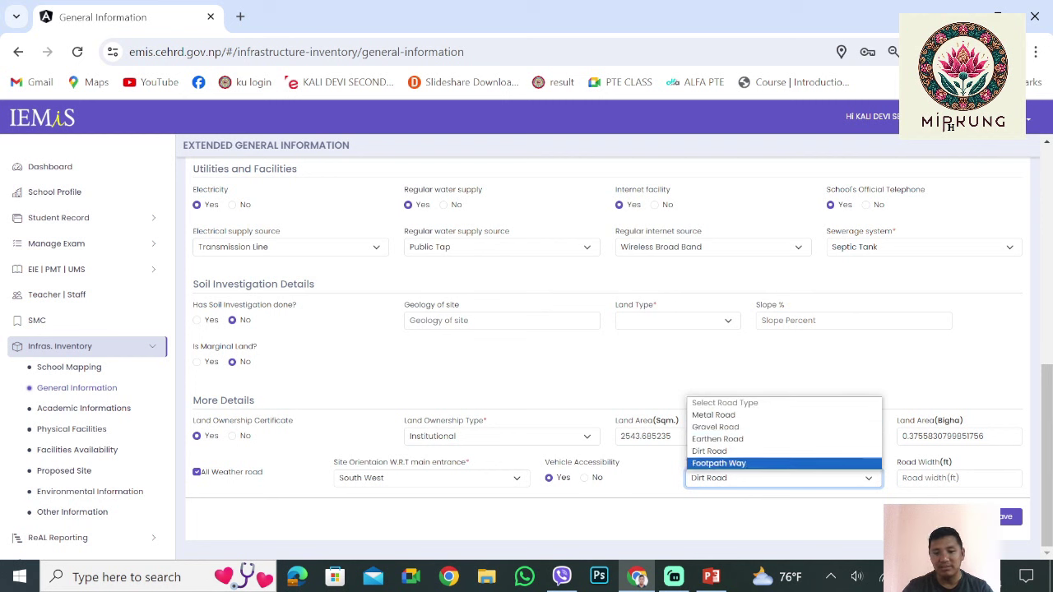
{"action": "key", "text": "Up"}
{"action": "key", "text": "Up"}
{"action": "key", "text": "Down"}
{"action": "key", "text": "Return"}
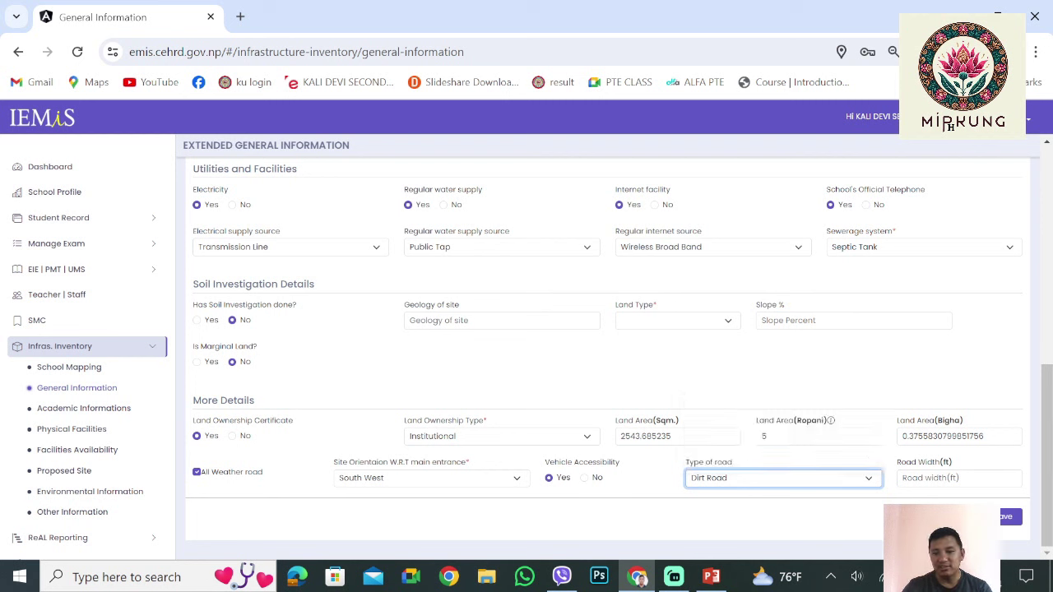
Enter a road width of 4 ft
{"action": "key", "text": "Tab"}
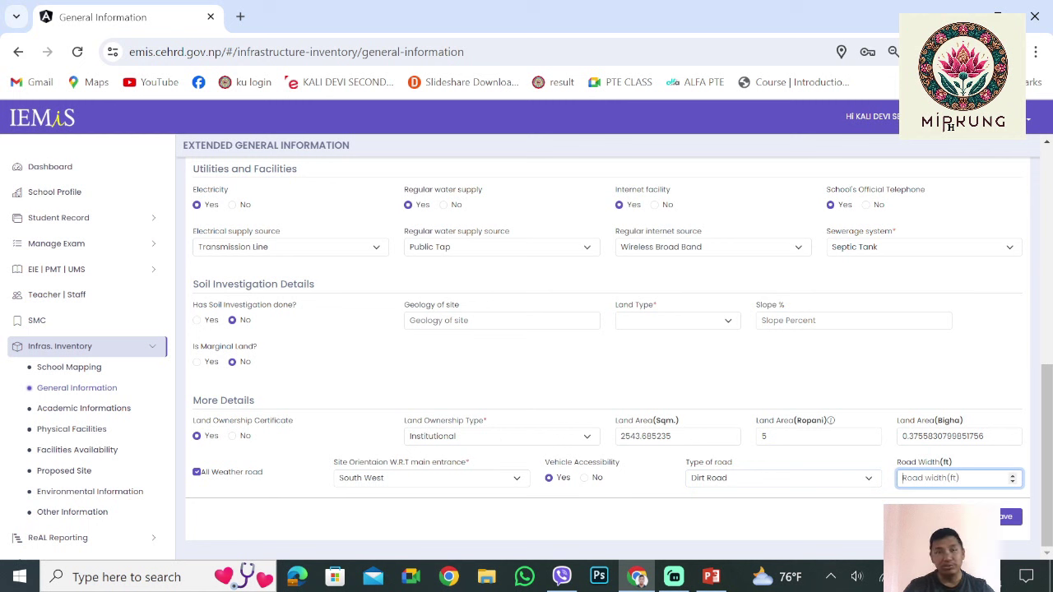
{"action": "type", "text": "3"}
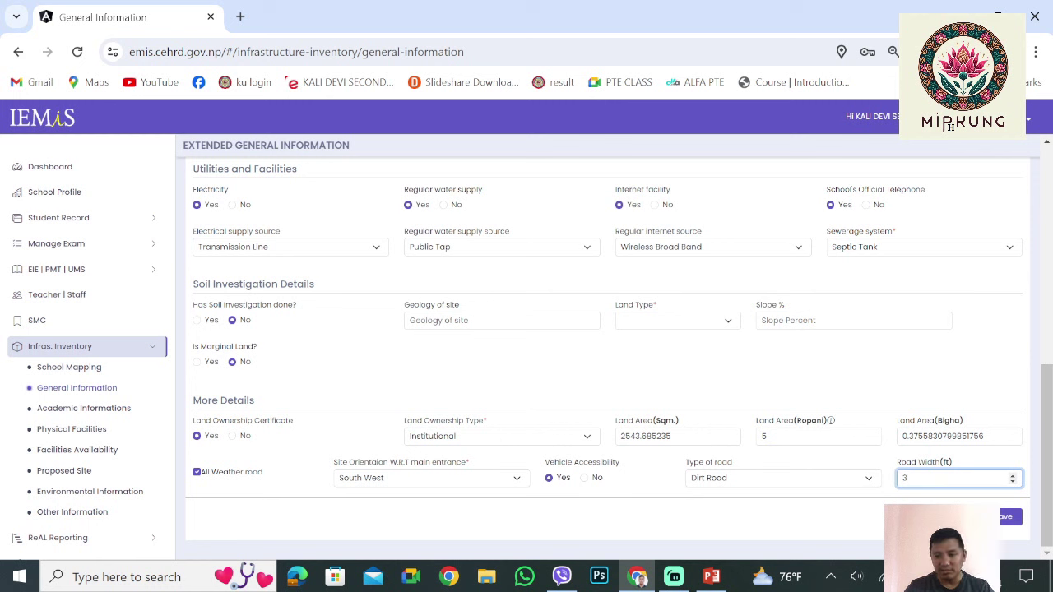
{"action": "key", "text": "BackSpace"}
{"action": "type", "text": "4"}
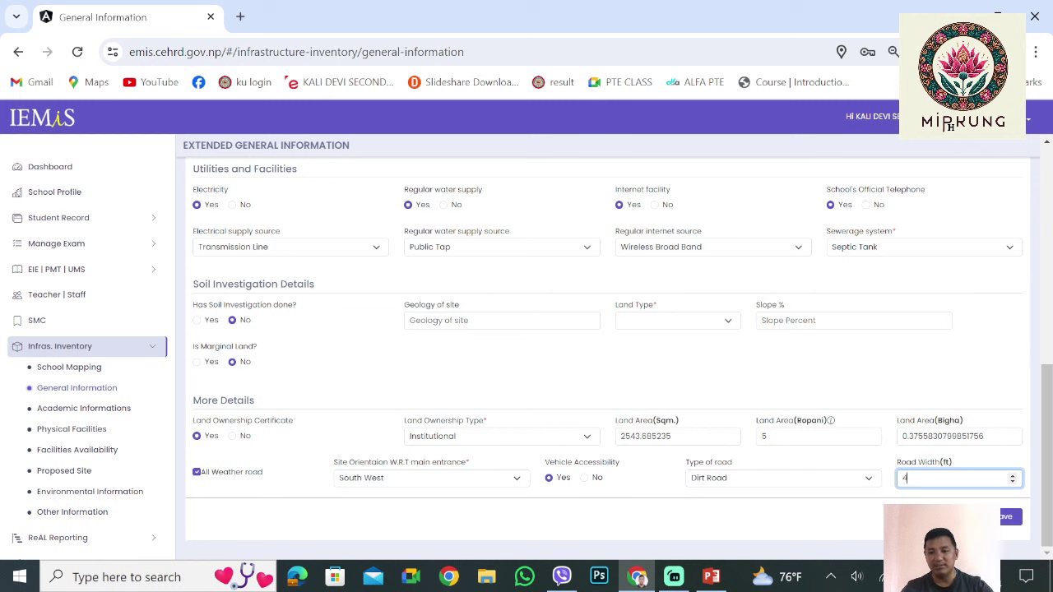
{"action": "key", "text": "Tab"}
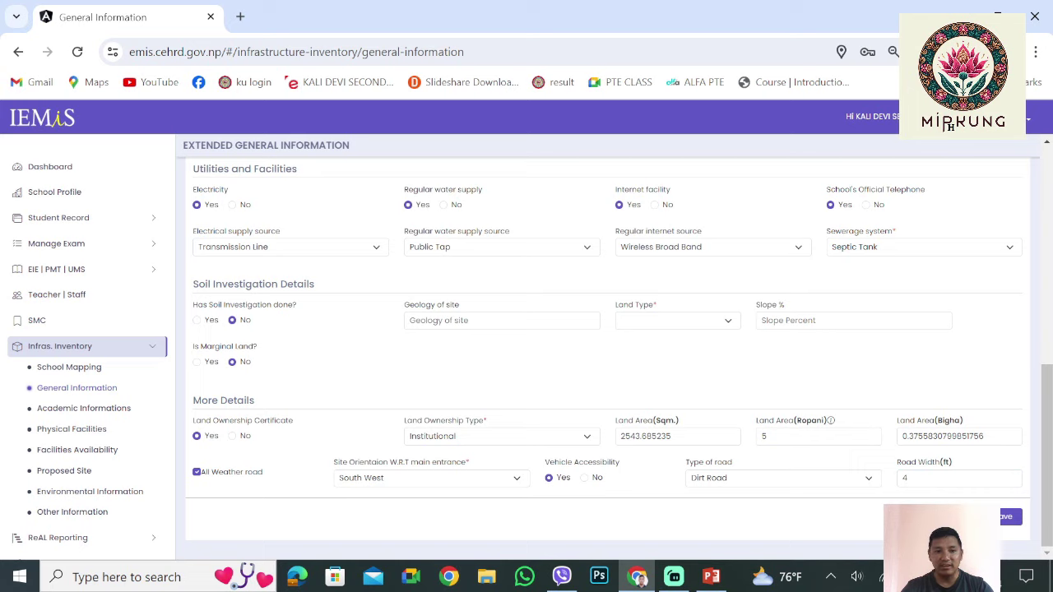
{"action": "scroll", "coordinate": [609, 346], "scroll_direction": "up", "scroll_amount": 3}
Scroll up and down through the filled General Information form to review it
{"action": "scroll", "coordinate": [609, 346], "scroll_direction": "down", "scroll_amount": 3}
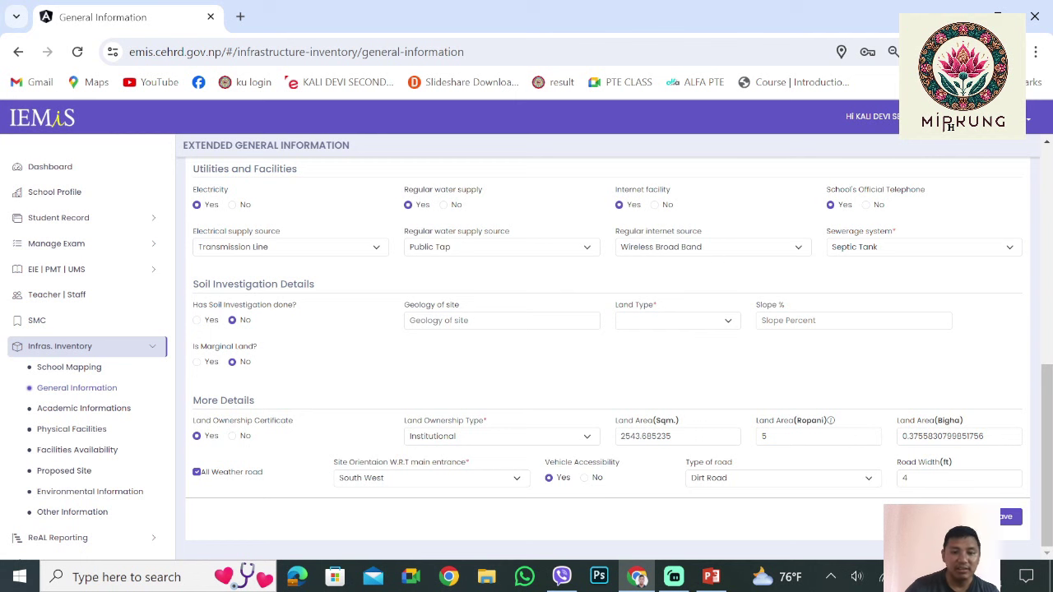
{"action": "scroll", "coordinate": [609, 346], "scroll_direction": "up", "scroll_amount": 10}
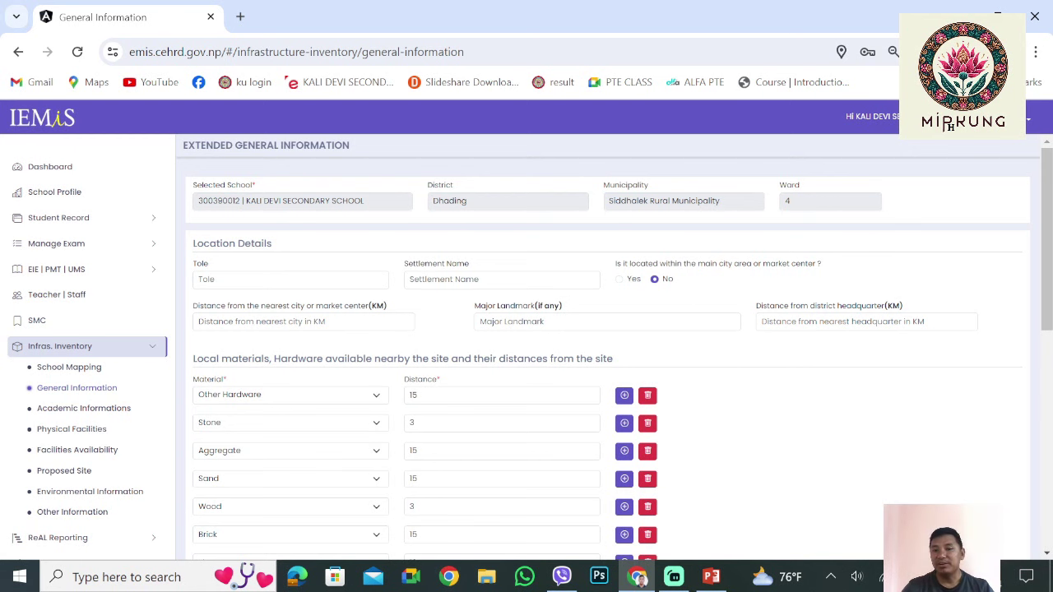
{"action": "scroll", "coordinate": [608, 354], "scroll_direction": "down", "scroll_amount": 5}
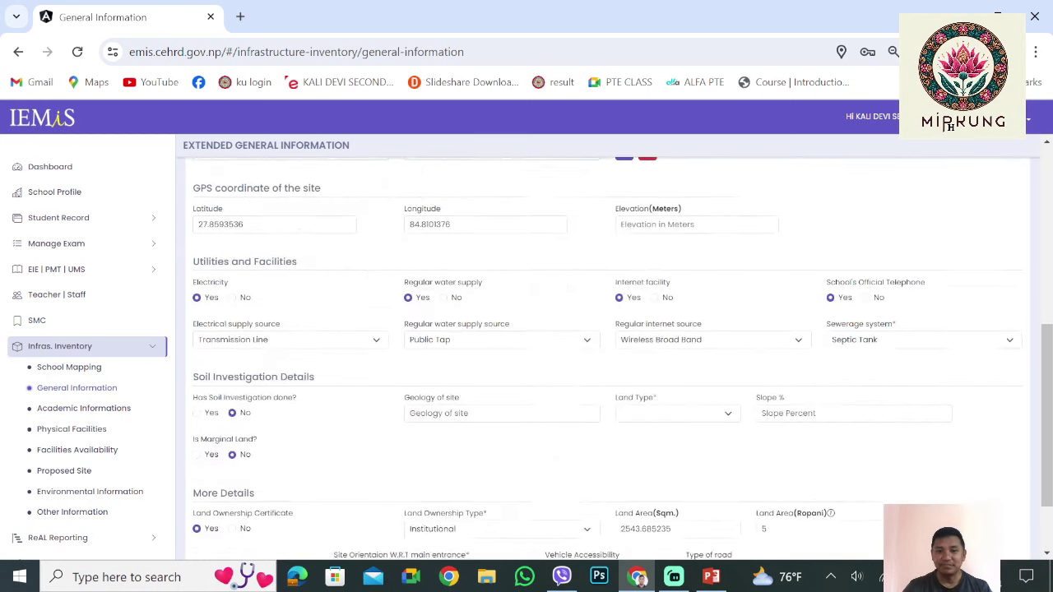
{"action": "scroll", "coordinate": [609, 354], "scroll_direction": "up", "scroll_amount": 3}
{"action": "scroll", "coordinate": [609, 354], "scroll_direction": "down", "scroll_amount": 4}
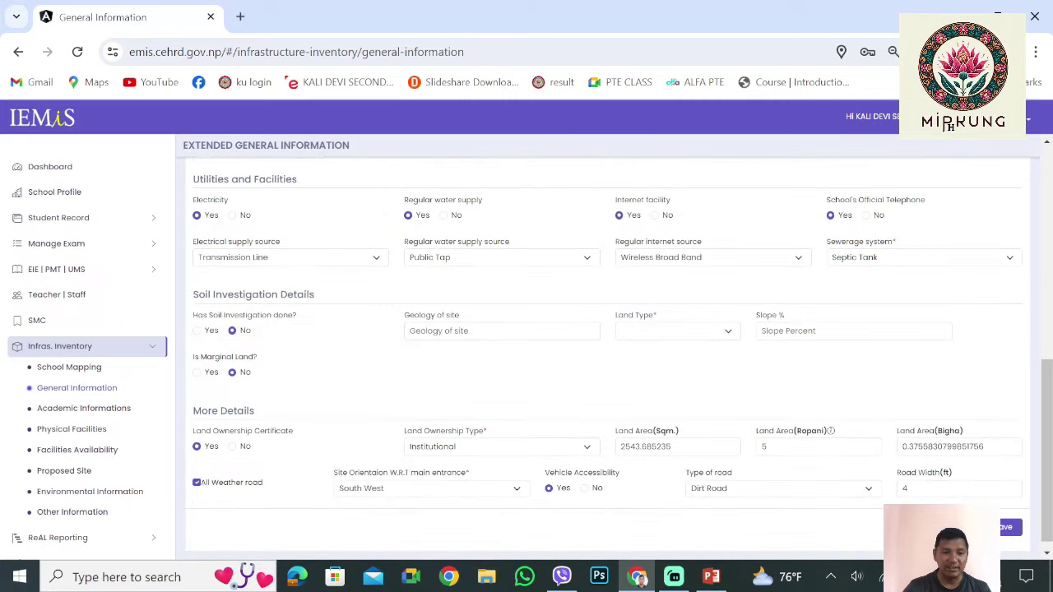
{"action": "scroll", "coordinate": [609, 354], "scroll_direction": "up", "scroll_amount": 5}
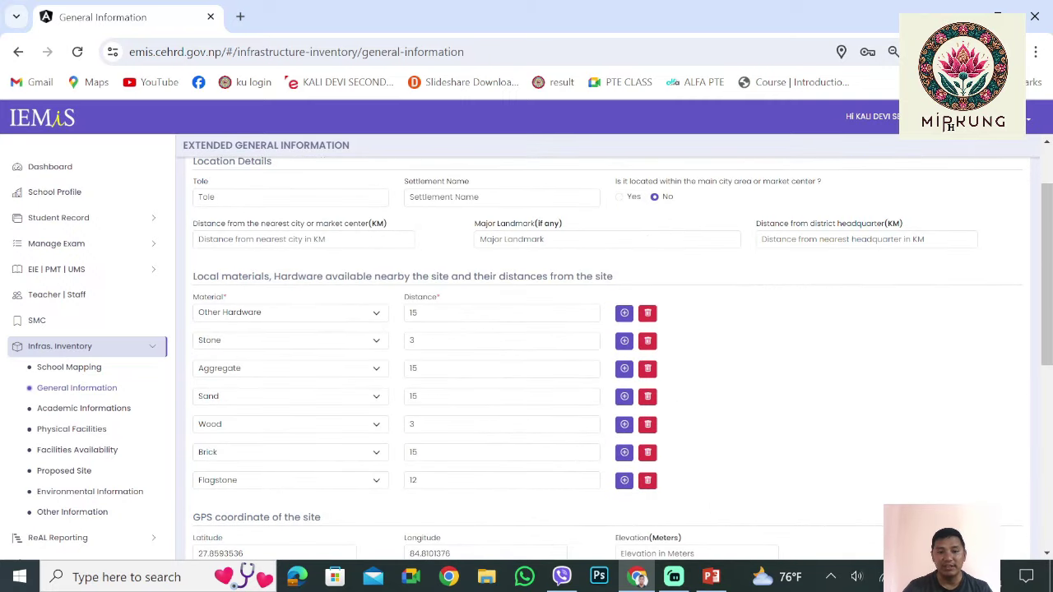
{"action": "scroll", "coordinate": [609, 354], "scroll_direction": "down", "scroll_amount": 1}
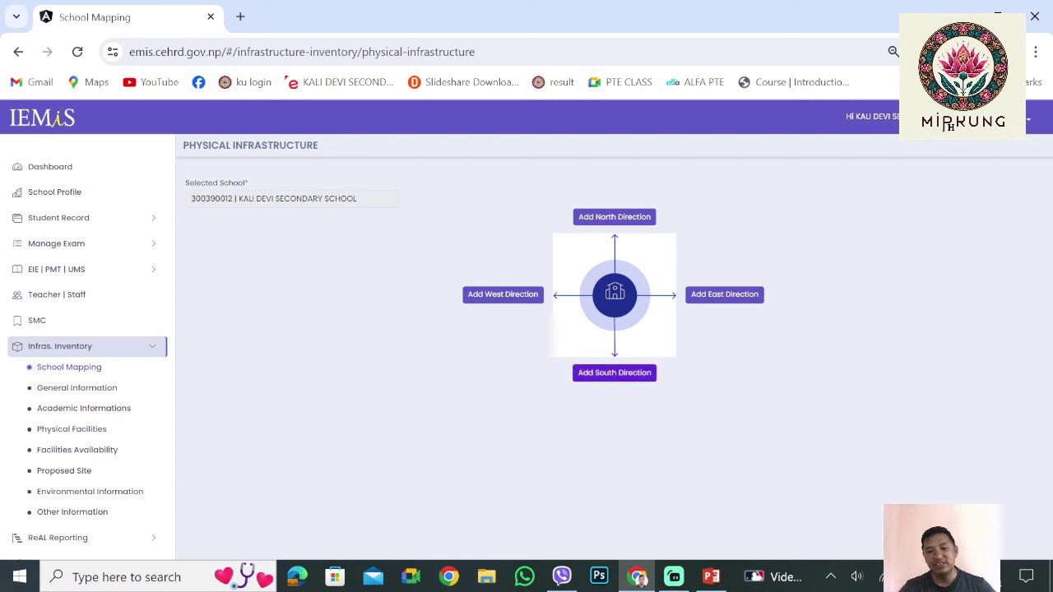
Add the North direction settlement named नगारापानी with an estimated 13 households
{"action": "left_click", "coordinate": [613, 217]}
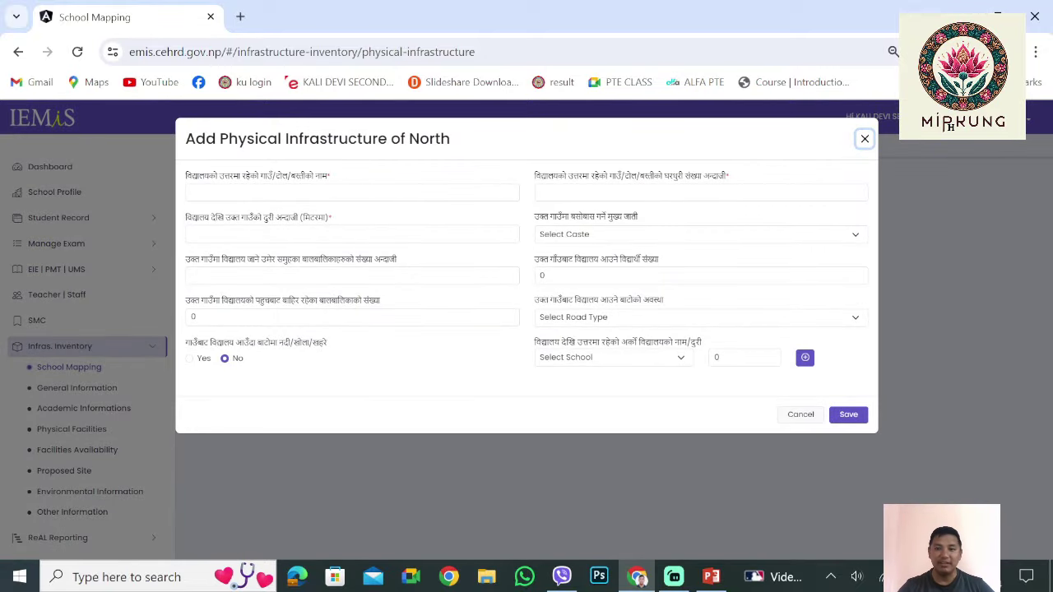
{"action": "key", "text": "Tab"}
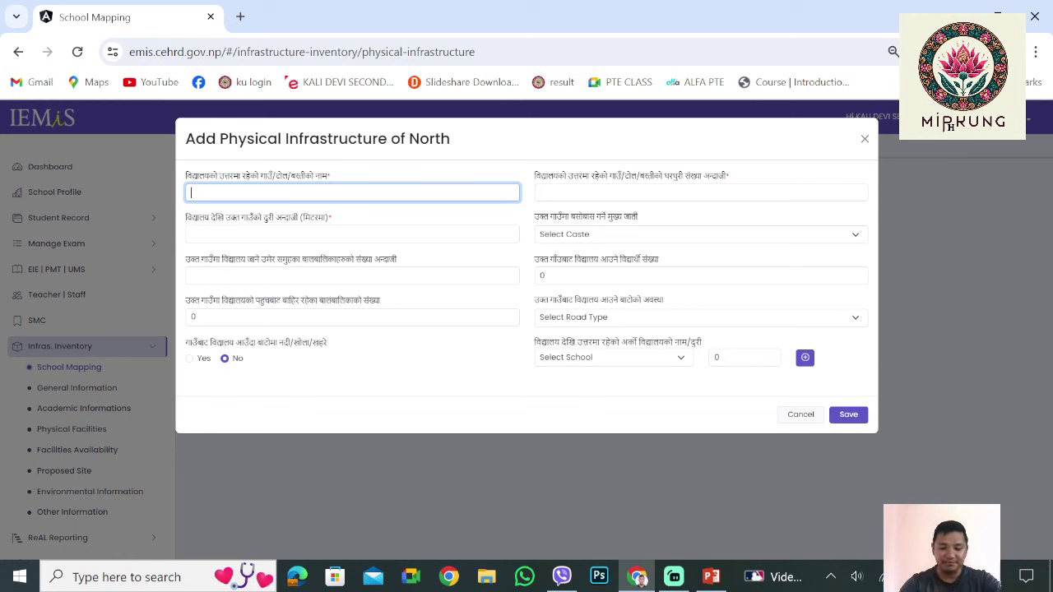
{"action": "type", "text": "न"}
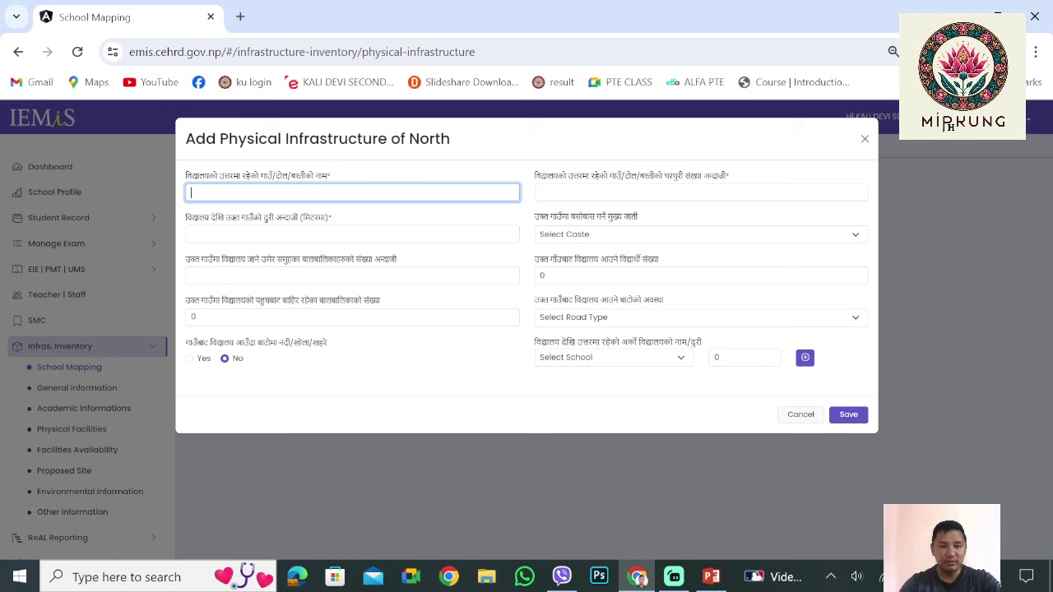
{"action": "type", "text": "गारापानी"}
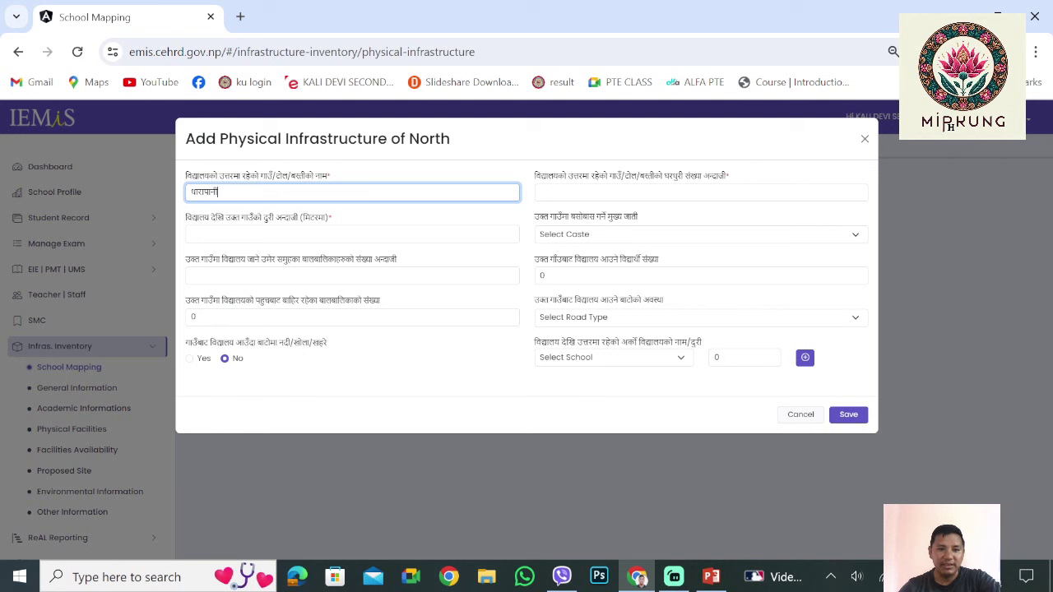
{"action": "left_click", "coordinate": [699, 192]}
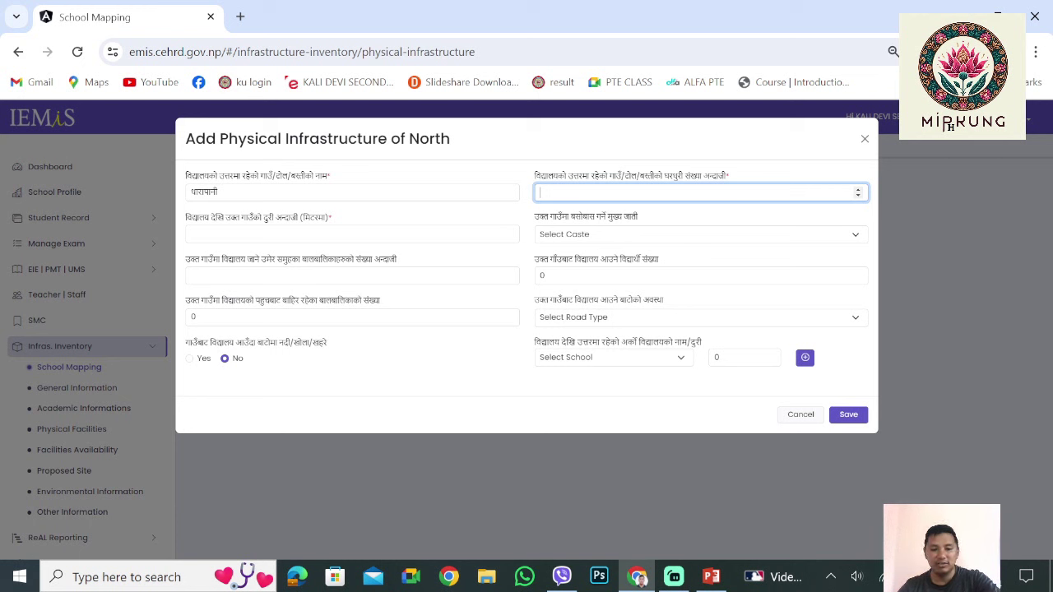
{"action": "type", "text": "7"}
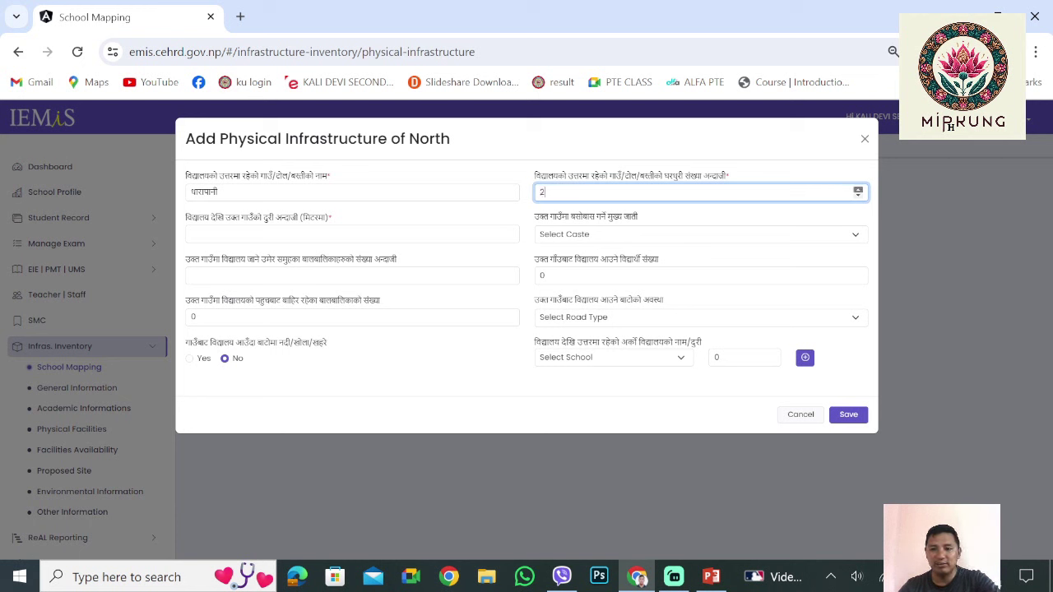
{"action": "key", "text": "BackSpace"}
{"action": "type", "text": "13"}
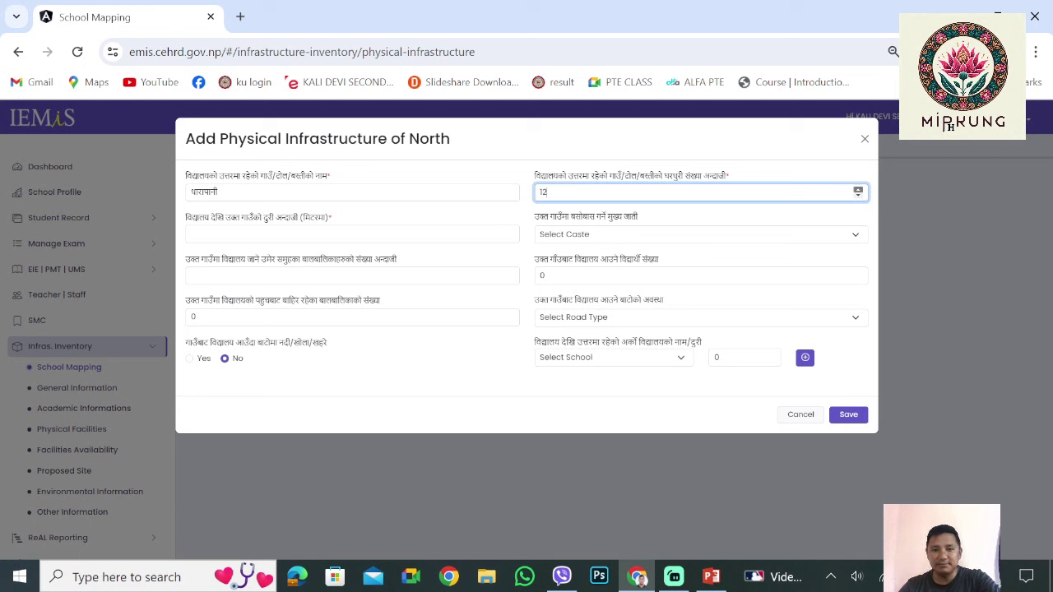
{"action": "key", "text": "Tab"}
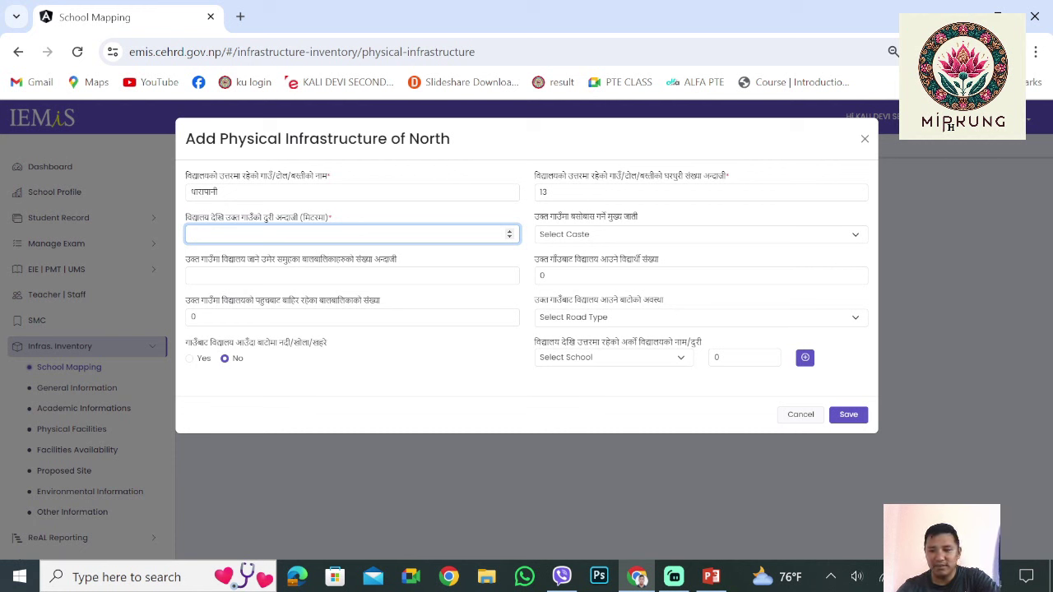
Enter a distance from school of 1500 m and set the village caste to Others
{"action": "type", "text": "125"}
{"action": "key", "text": "BackSpace"}
{"action": "key", "text": "BackSpace"}
{"action": "type", "text": "2500"}
{"action": "key", "text": "BackSpace"}
{"action": "key", "text": "BackSpace"}
{"action": "key", "text": "BackSpace"}
{"action": "key", "text": "BackSpace"}
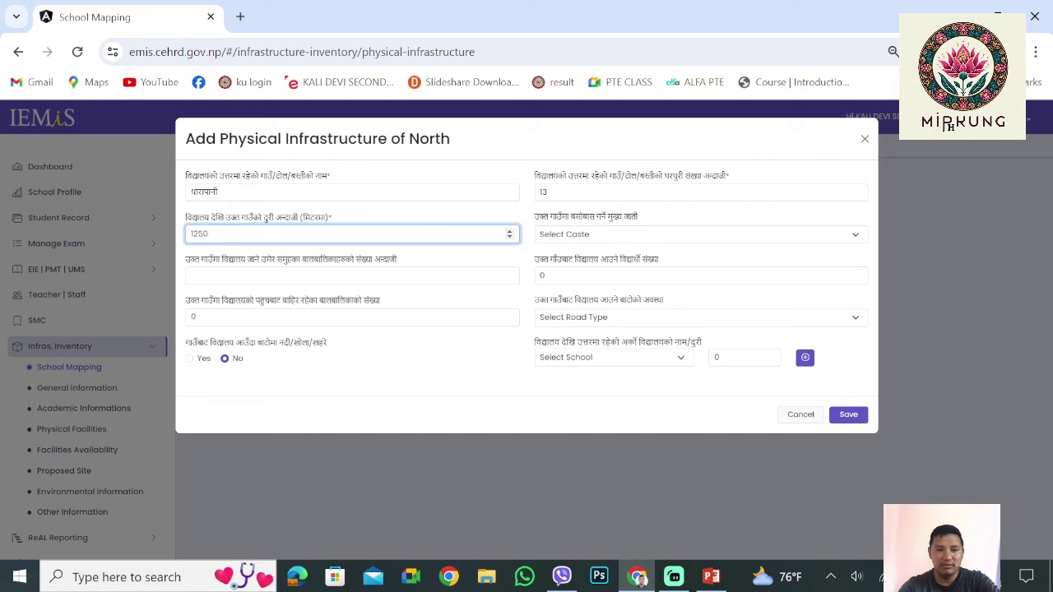
{"action": "type", "text": "500"}
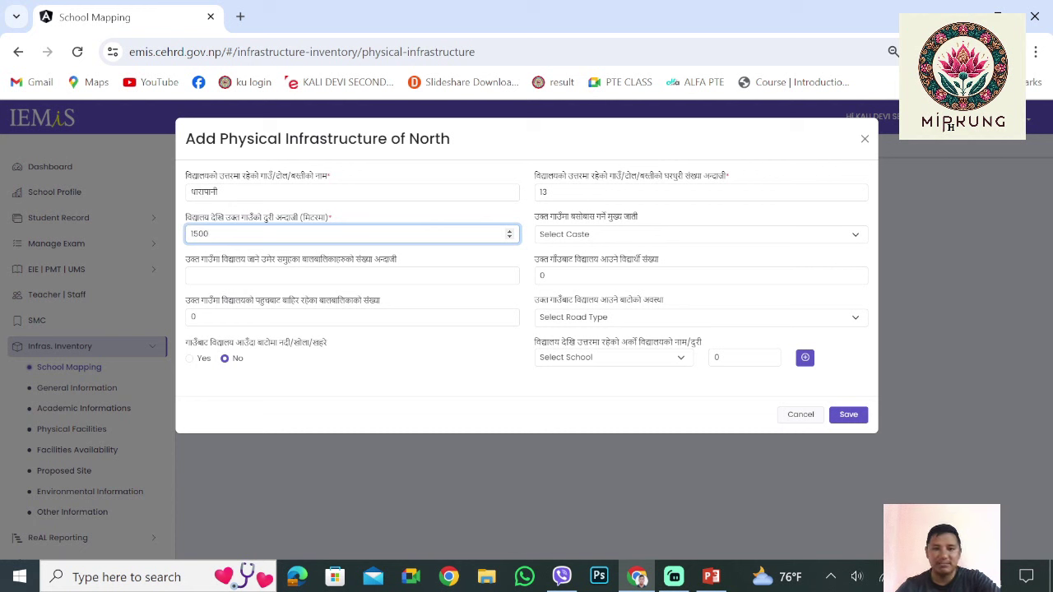
{"action": "key", "text": "Tab"}
{"action": "key", "text": "space"}
{"action": "key", "text": "Down"}
{"action": "key", "text": "Down"}
{"action": "key", "text": "Down"}
{"action": "key", "text": "Down"}
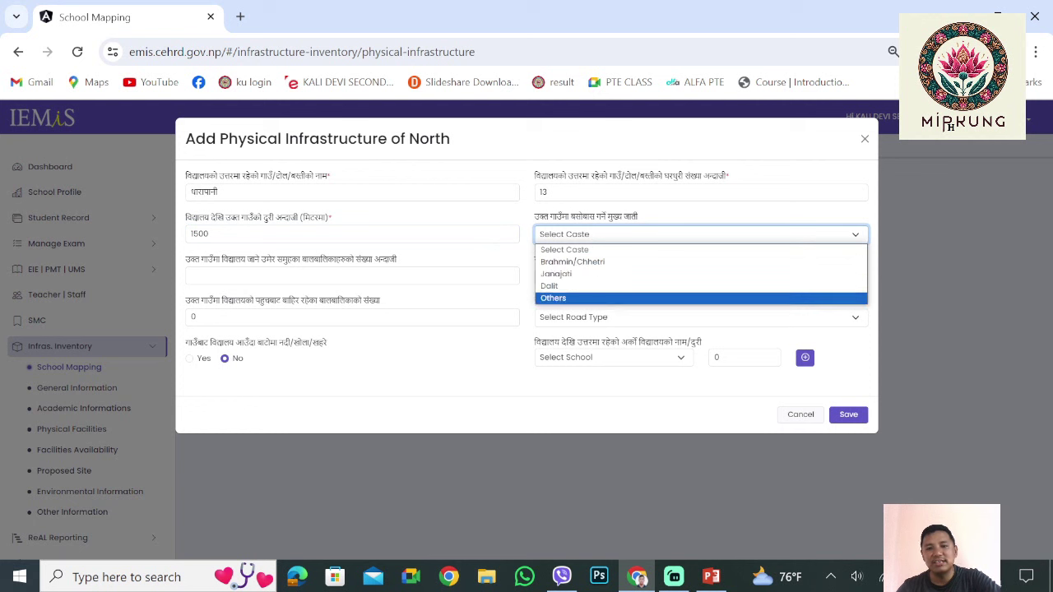
{"action": "key", "text": "Return"}
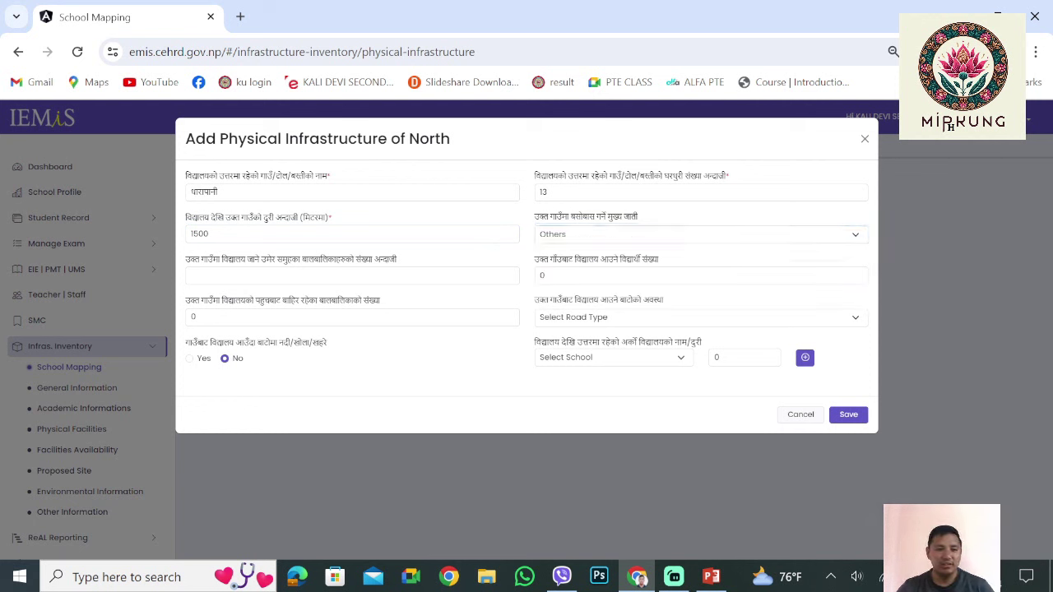
{"action": "key", "text": "Tab"}
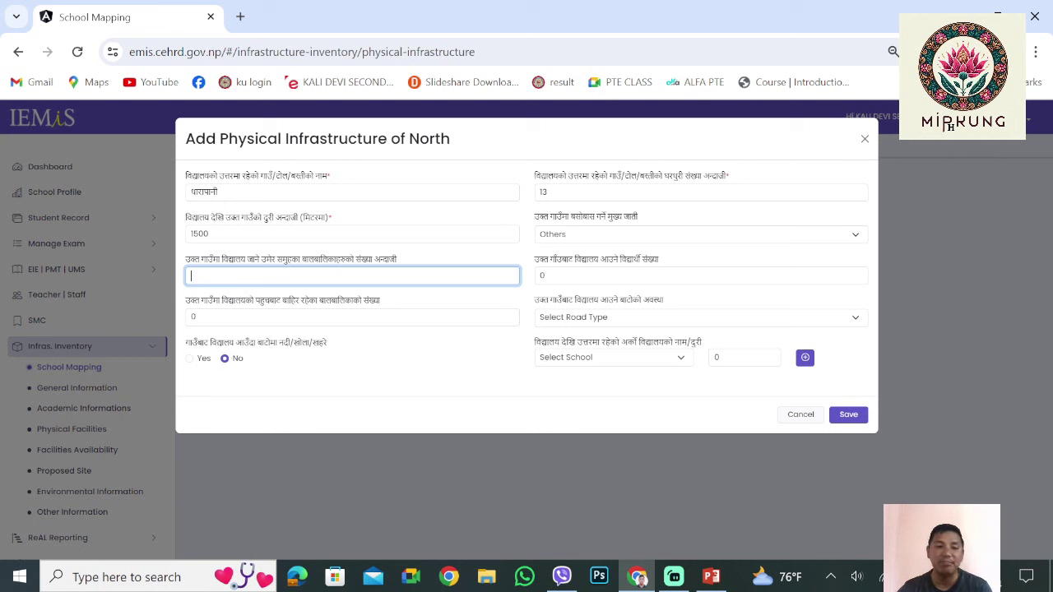
Enter 15 school-age children, 7 students attending and 2 out-of-school children
{"action": "double_click", "coordinate": [390, 259]}
{"action": "left_click", "coordinate": [390, 259]}
{"action": "triple_click", "coordinate": [390, 259]}
{"action": "left_click", "coordinate": [352, 275]}
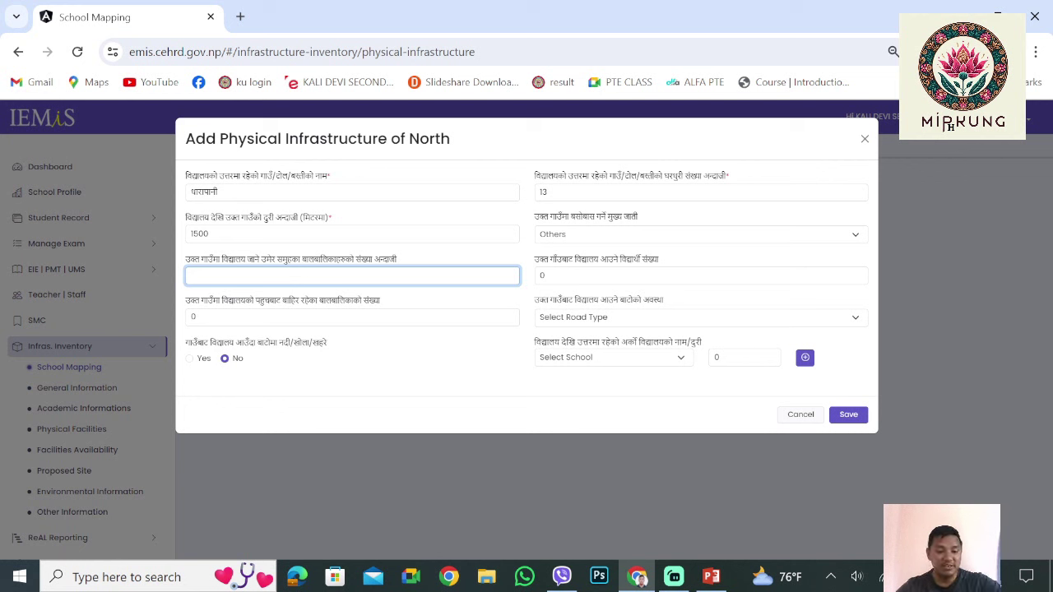
{"action": "type", "text": "2"}
{"action": "key", "text": "BackSpace"}
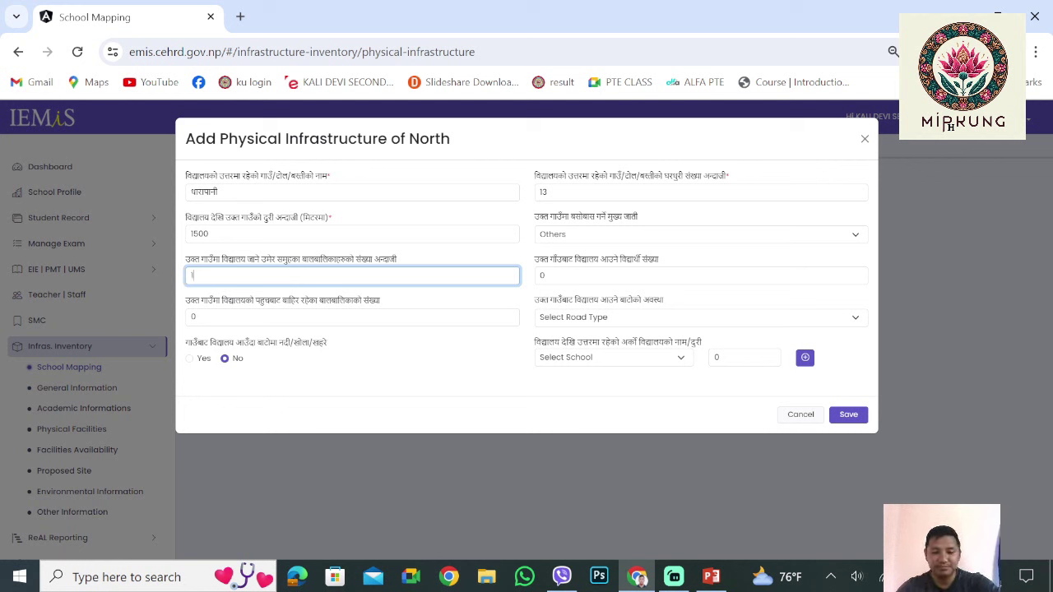
{"action": "type", "text": "15"}
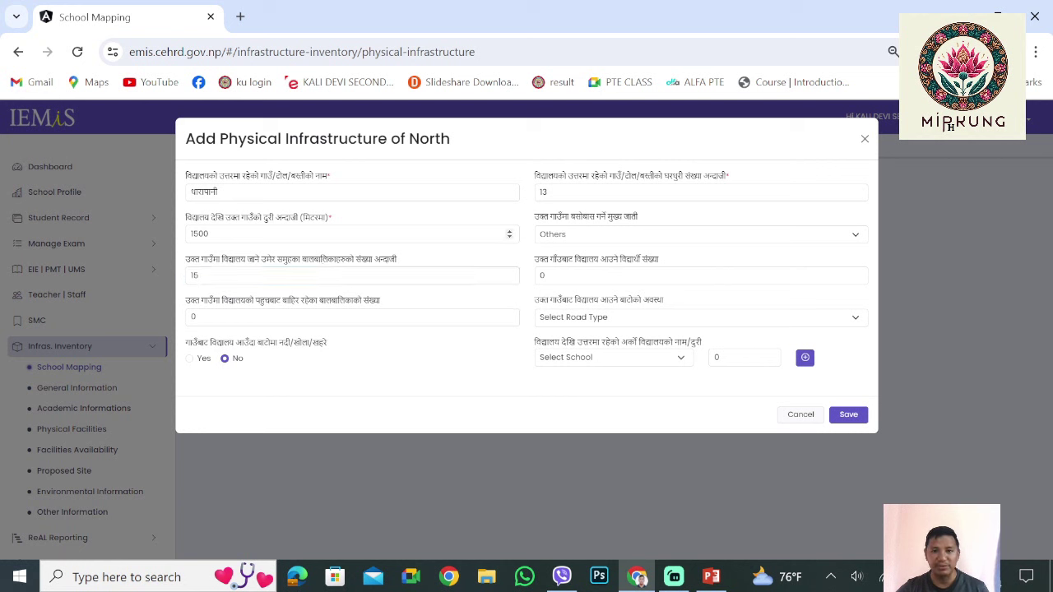
{"action": "double_click", "coordinate": [544, 276]}
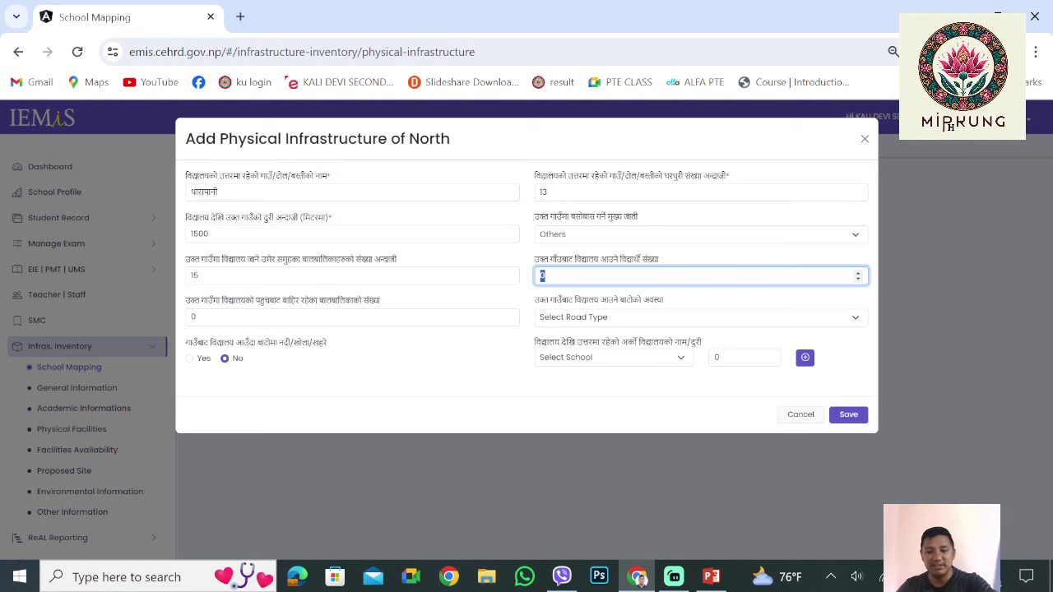
{"action": "type", "text": "7"}
{"action": "key", "text": "Tab"}
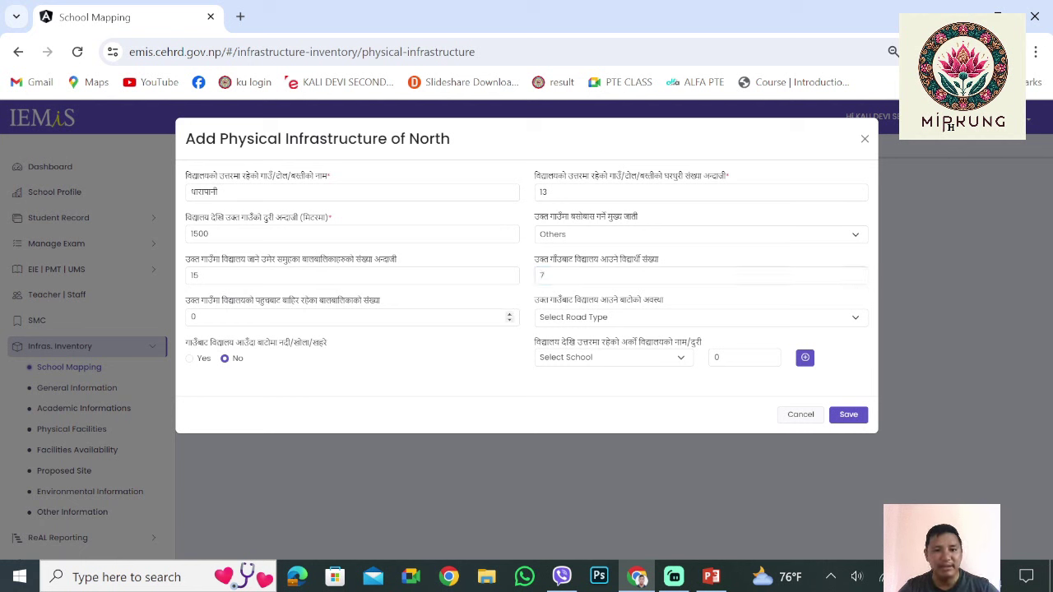
{"action": "key", "text": "Tab"}
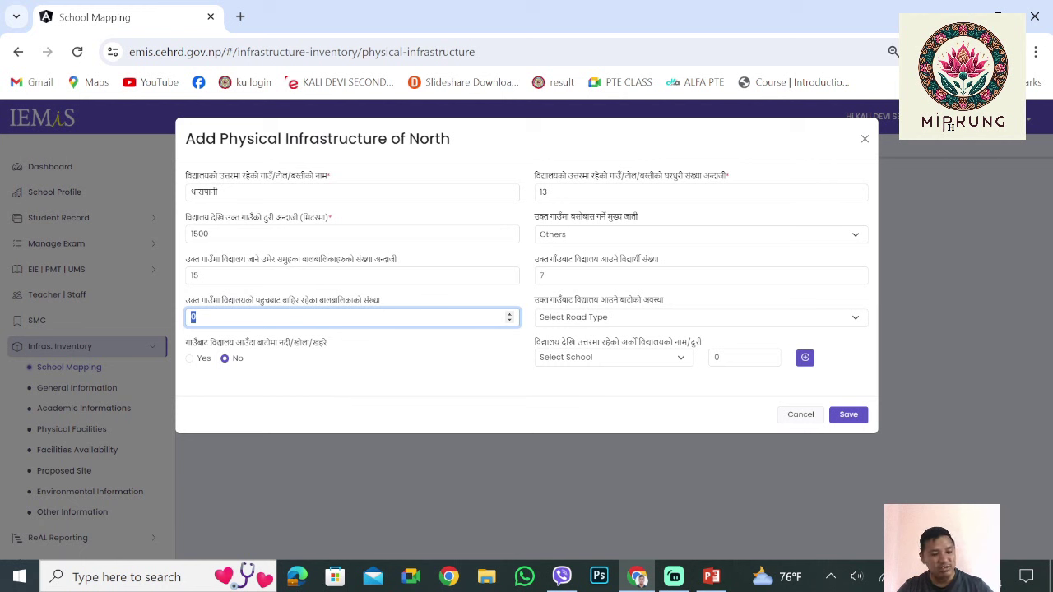
{"action": "type", "text": "2"}
{"action": "key", "text": "Tab"}
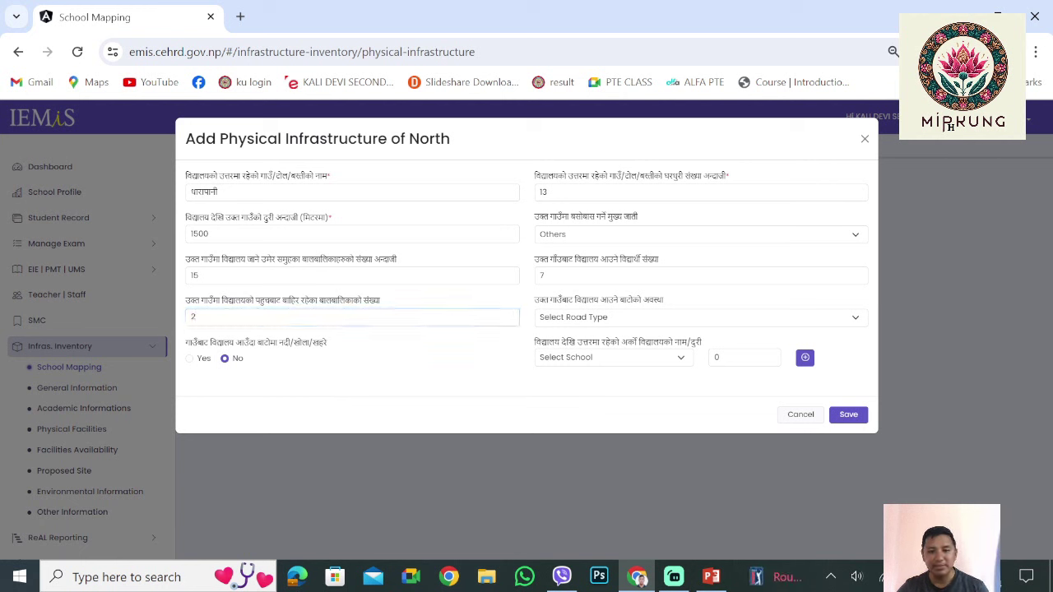
Set the North road type to Dirt Road and answer No to the river-crossing question
{"action": "key", "text": "alt+Down"}
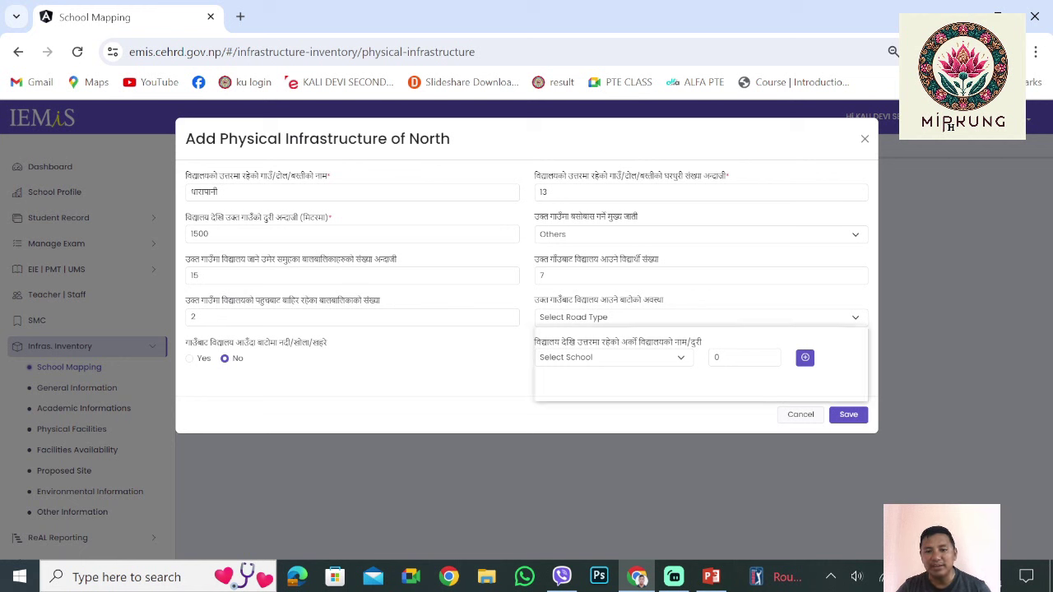
{"action": "key", "text": "Down"}
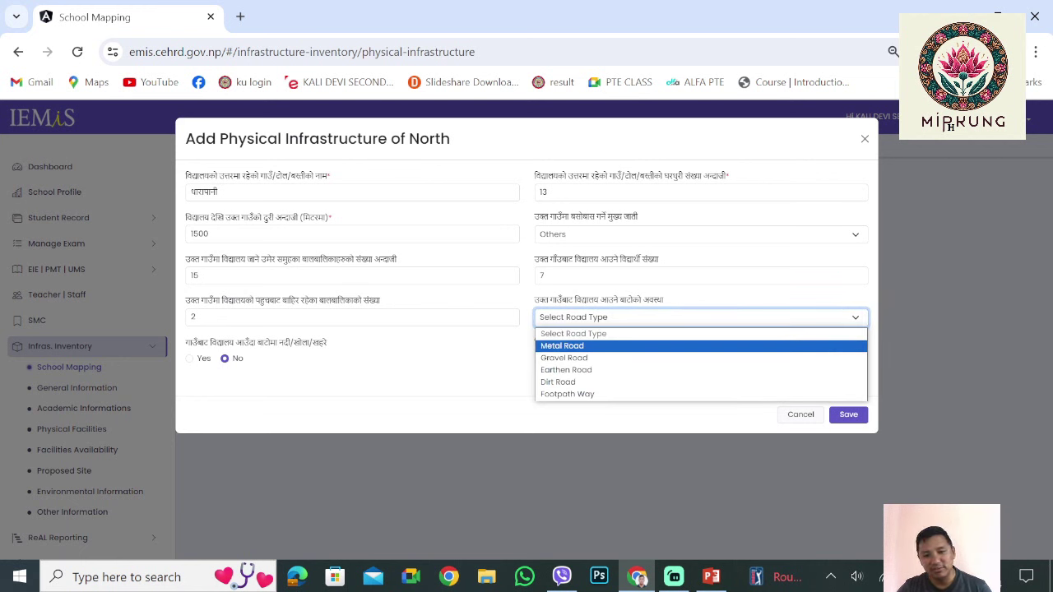
{"action": "key", "text": "Down"}
{"action": "key", "text": "Down"}
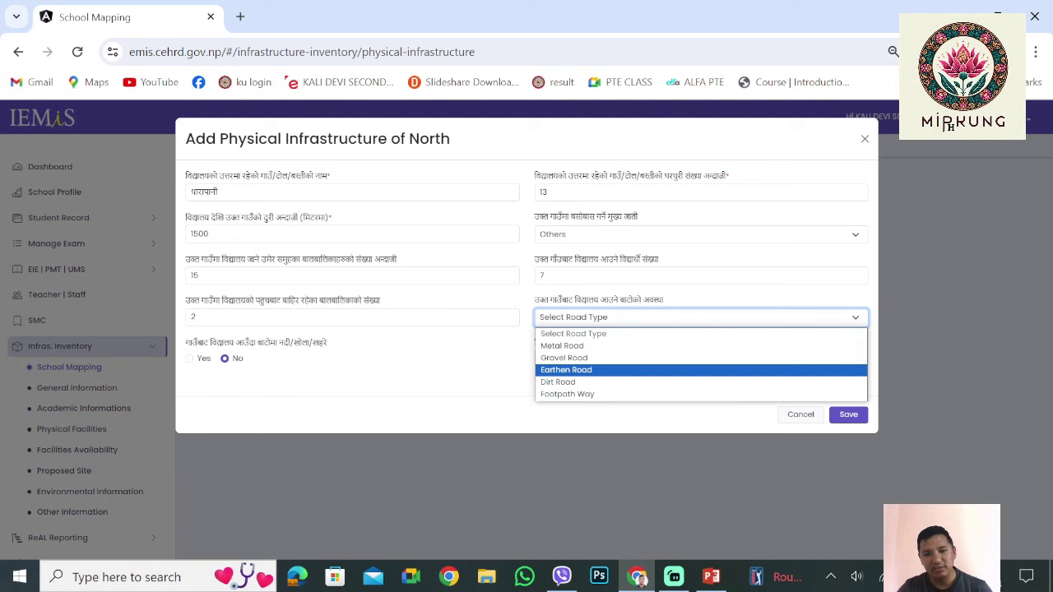
{"action": "key", "text": "Down"}
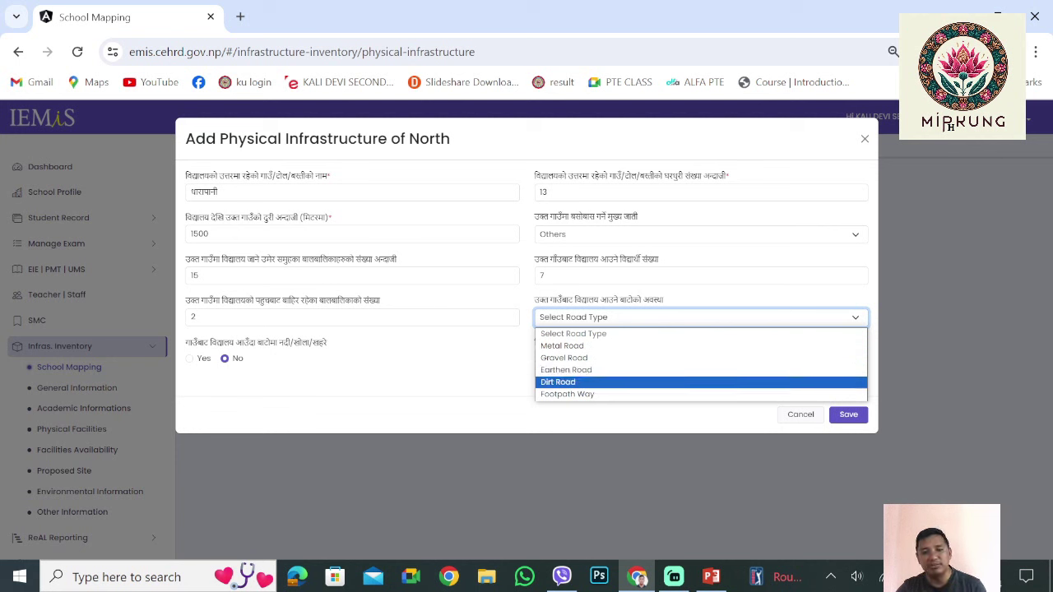
{"action": "key", "text": "Return"}
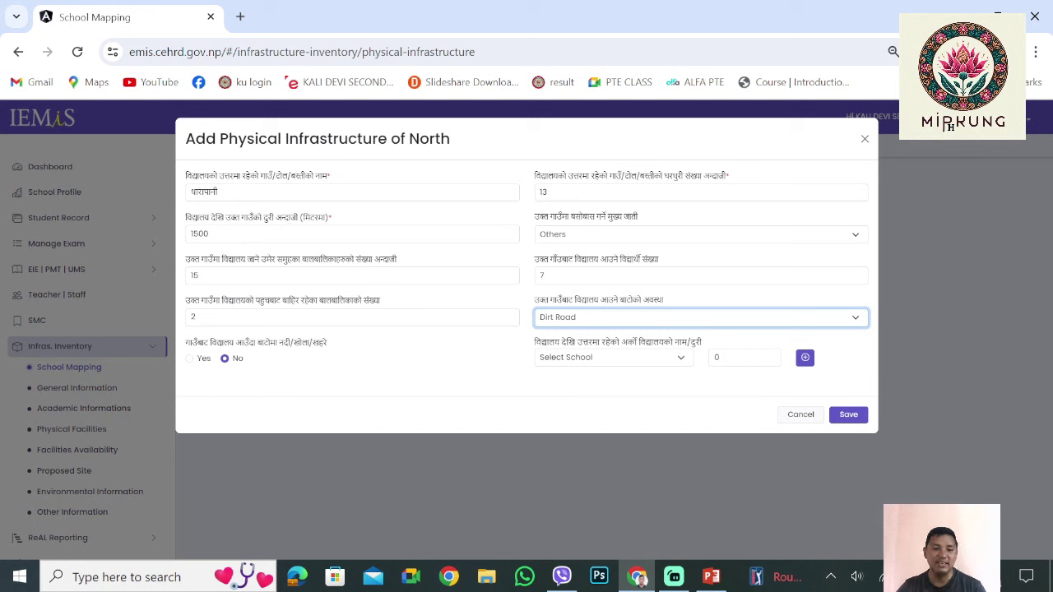
{"action": "left_click", "coordinate": [189, 358]}
{"action": "left_click", "coordinate": [224, 358]}
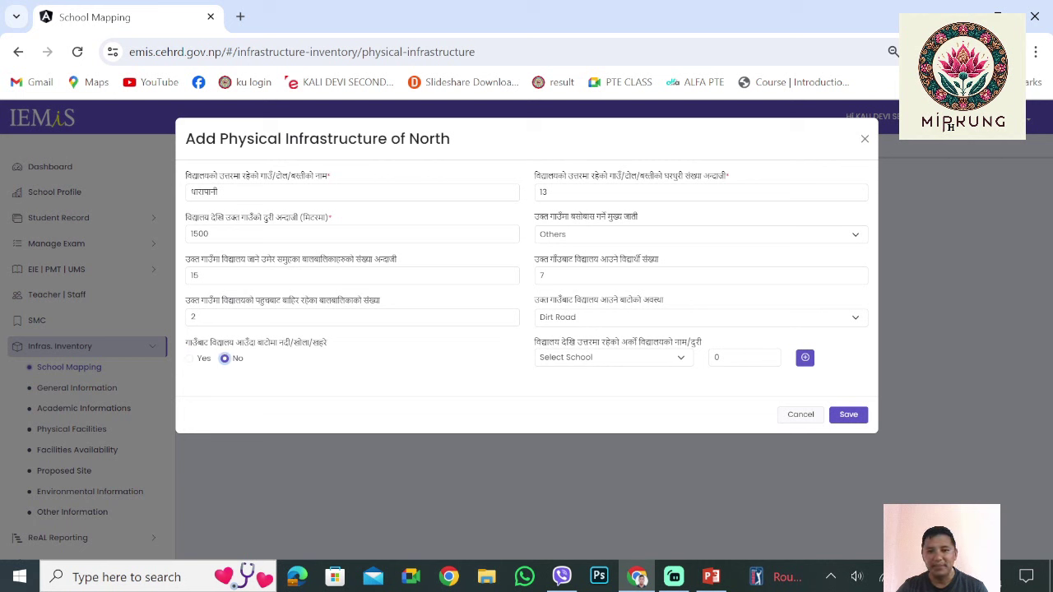
Save the North entry, which is refused as already added, then close the form
{"action": "left_click", "coordinate": [609, 357]}
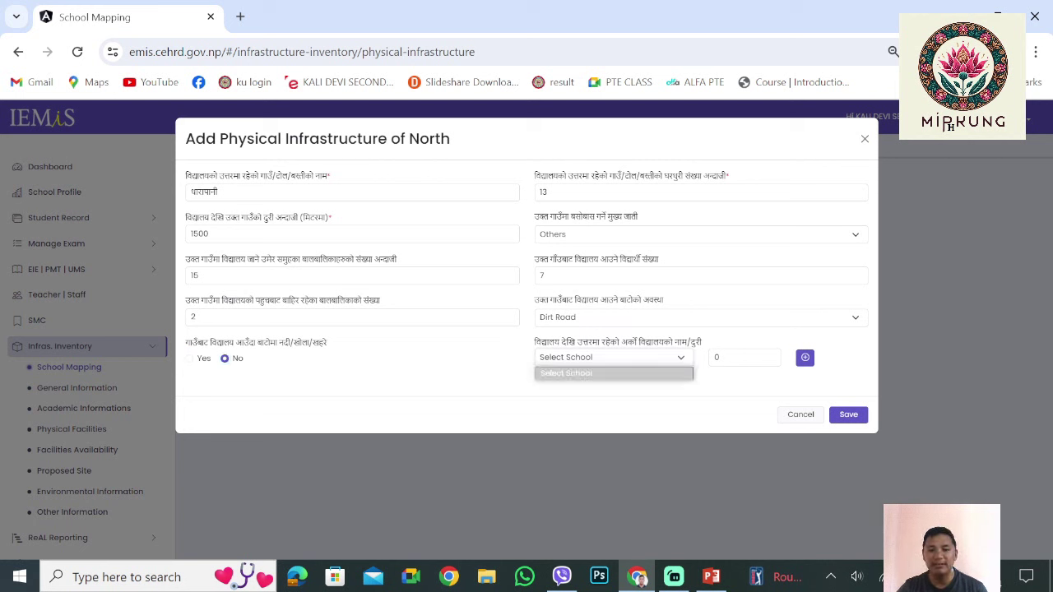
{"action": "left_click", "coordinate": [568, 371]}
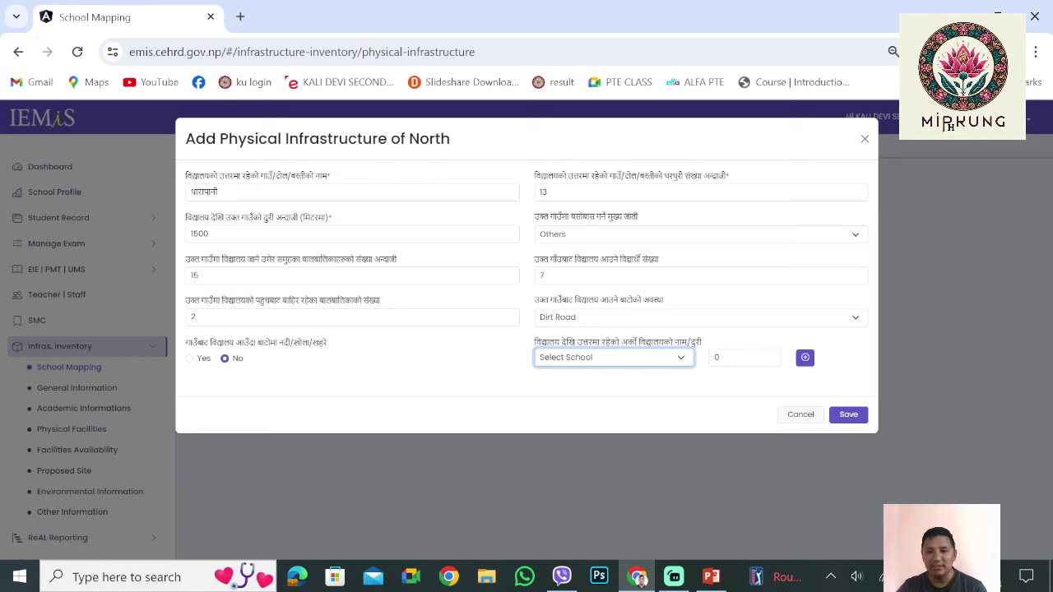
{"action": "key", "text": "space"}
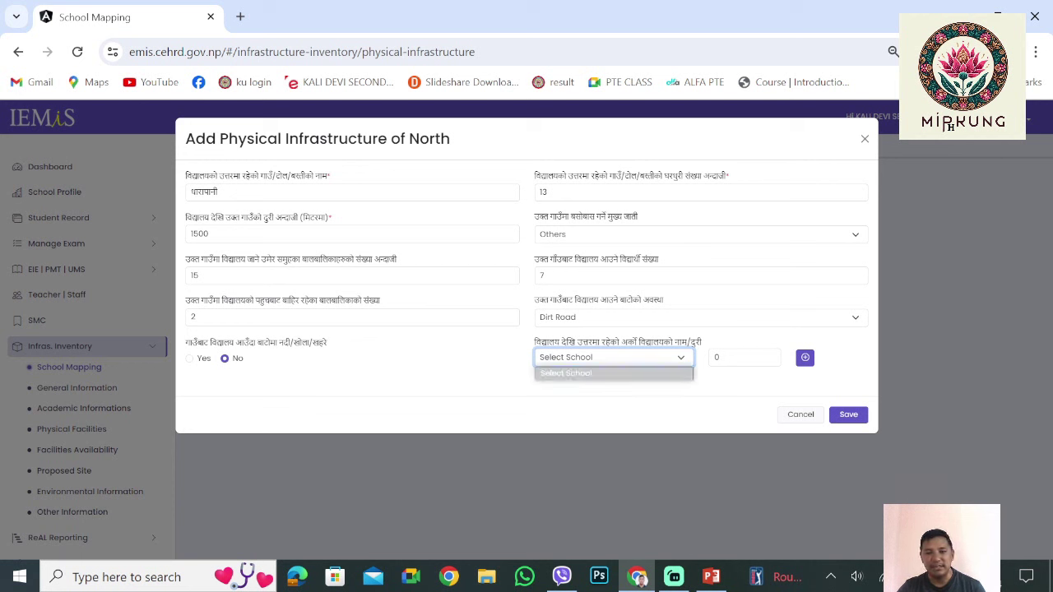
{"action": "key", "text": "Return"}
{"action": "key", "text": "space"}
{"action": "key", "text": "Return"}
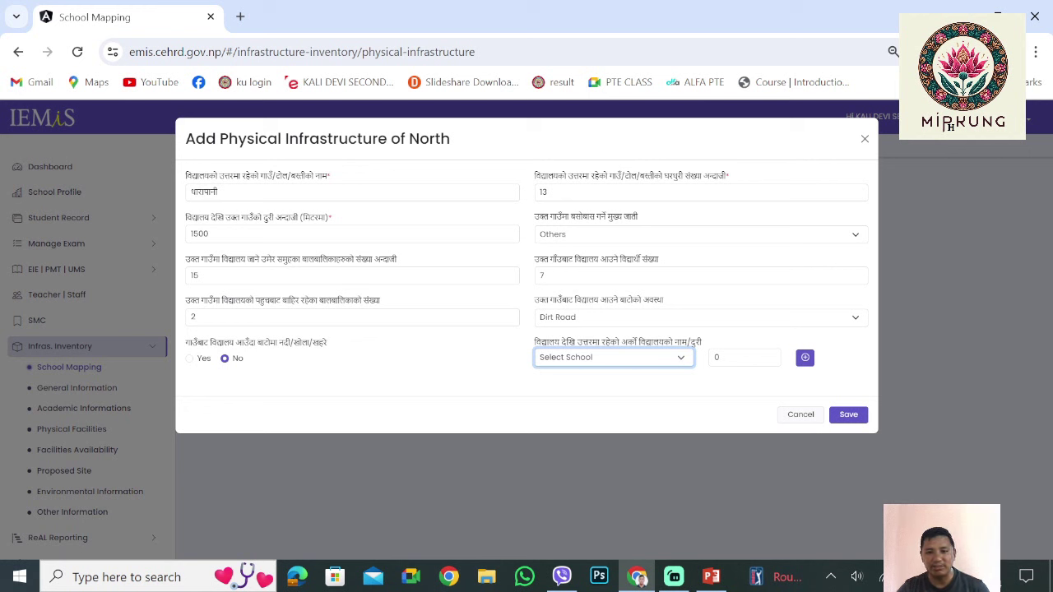
{"action": "key", "text": "Return"}
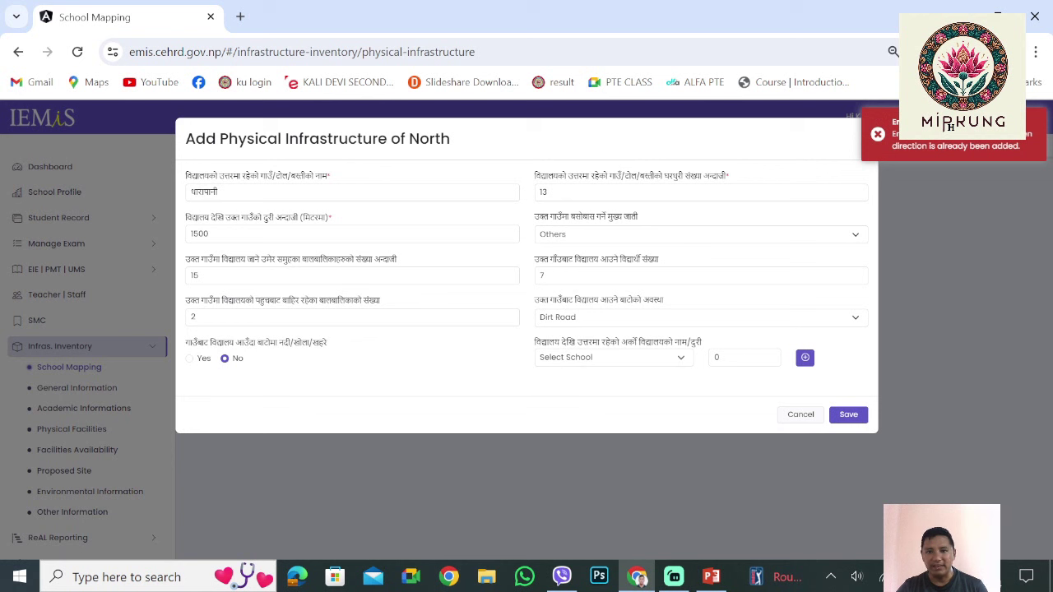
{"action": "key", "text": "space"}
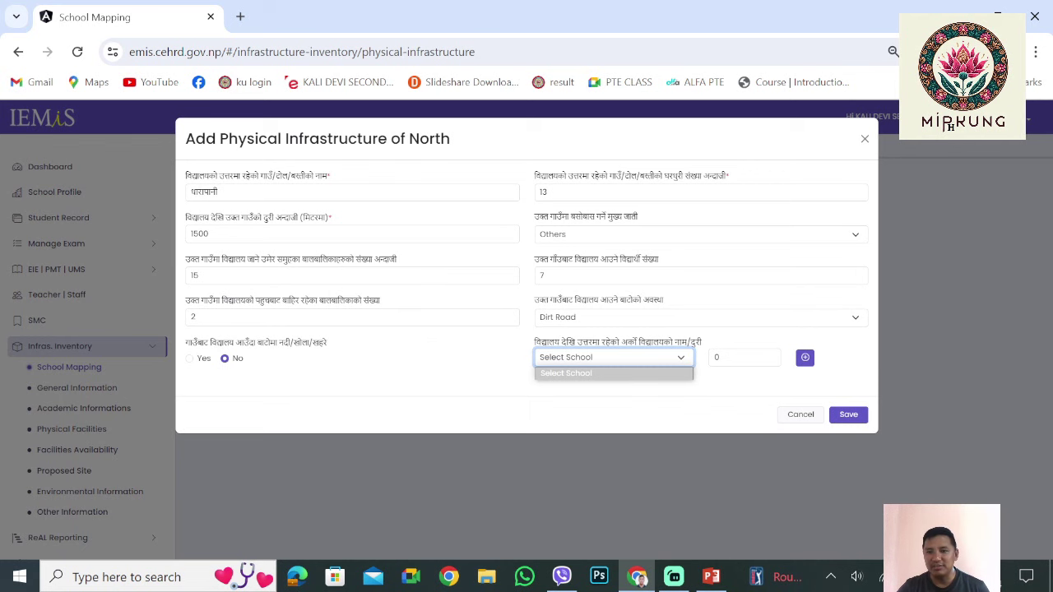
{"action": "left_click", "coordinate": [865, 138]}
Dismiss the East direction form and go to the Physical Facilities page via General Information
{"action": "left_click", "coordinate": [724, 294]}
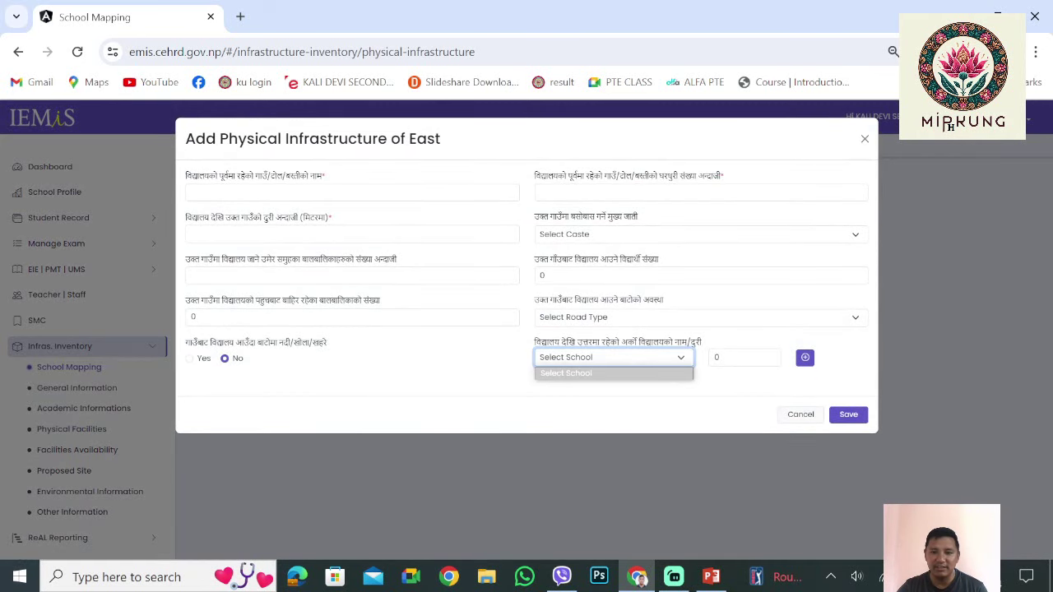
{"action": "left_click", "coordinate": [865, 138]}
{"action": "left_click", "coordinate": [77, 387]}
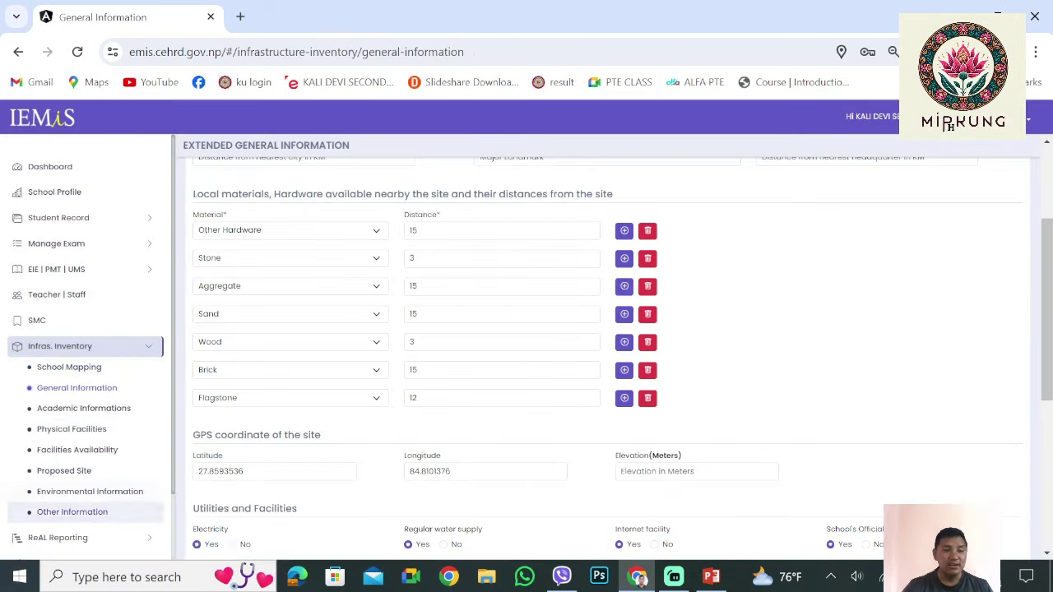
{"action": "left_click", "coordinate": [72, 428]}
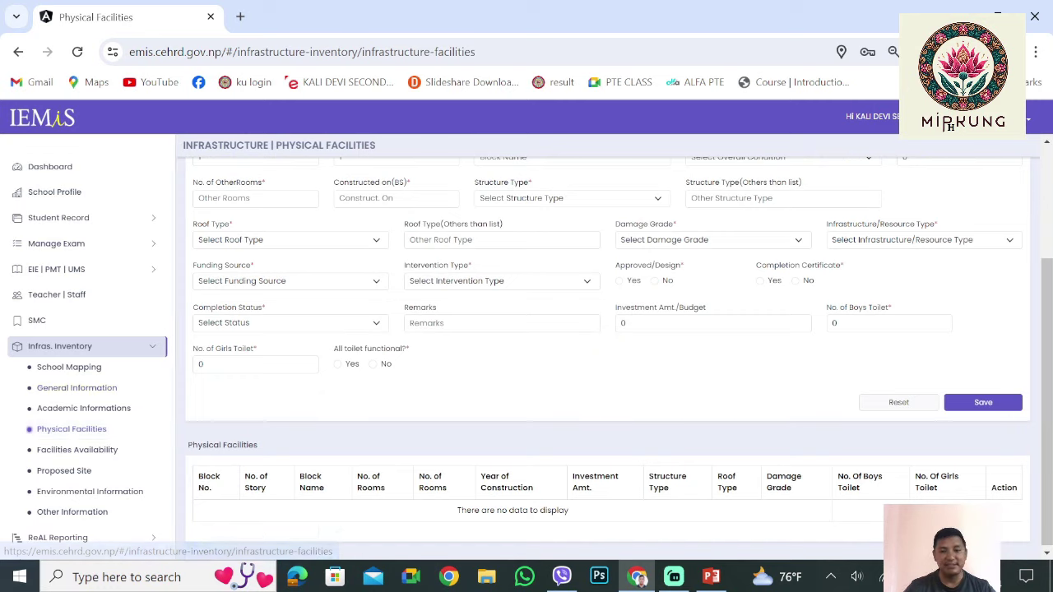
{"action": "scroll", "coordinate": [601, 346], "scroll_direction": "down", "scroll_amount": 3}
{"action": "scroll", "coordinate": [951, 128], "scroll_direction": "up", "scroll_amount": 3}
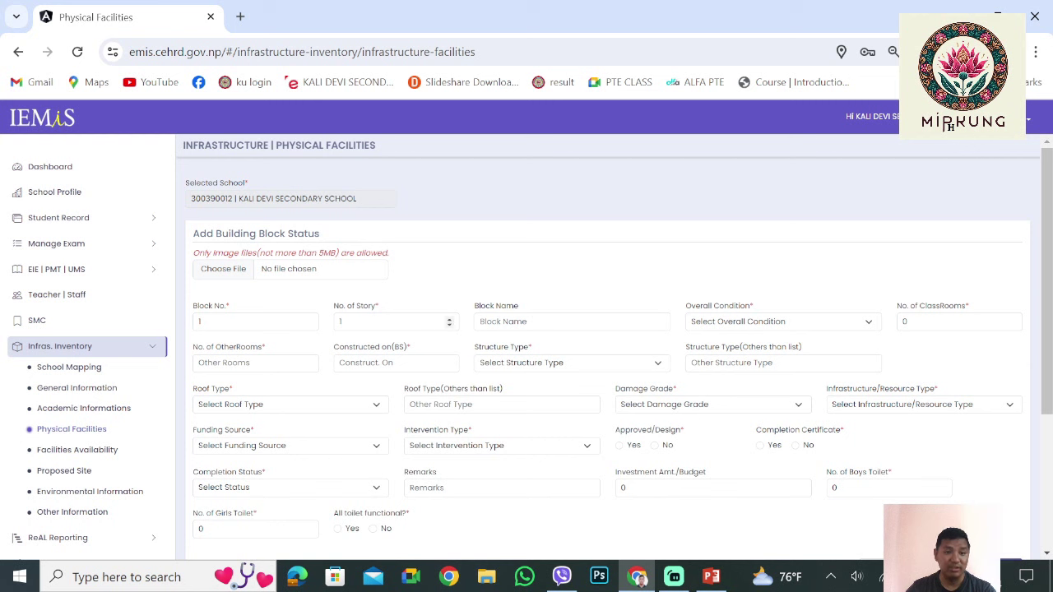
Enter 2 as the number of stories for block number 1
{"action": "left_click", "coordinate": [200, 321]}
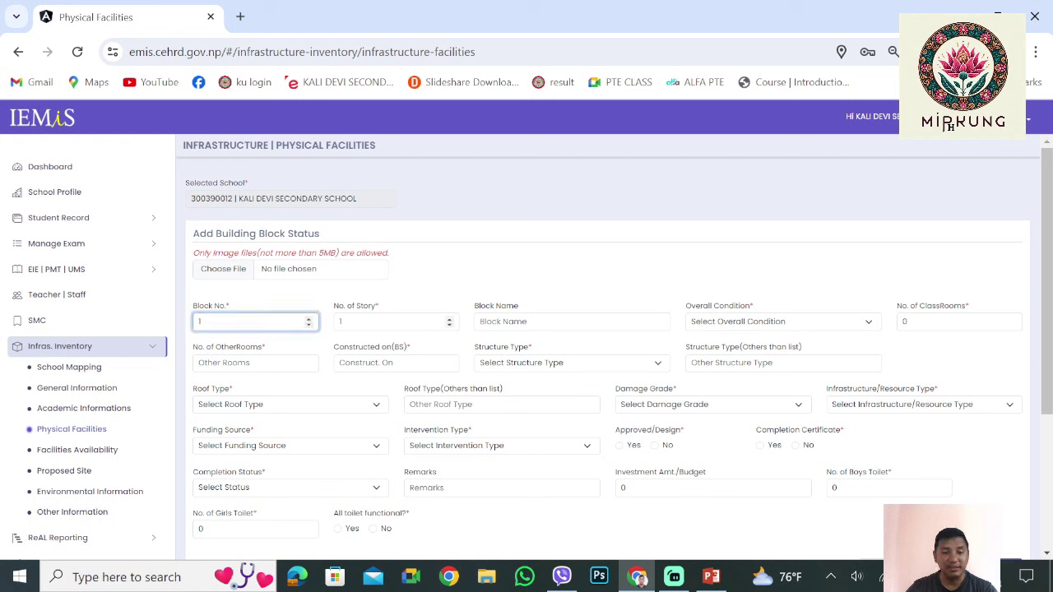
{"action": "left_click", "coordinate": [342, 322]}
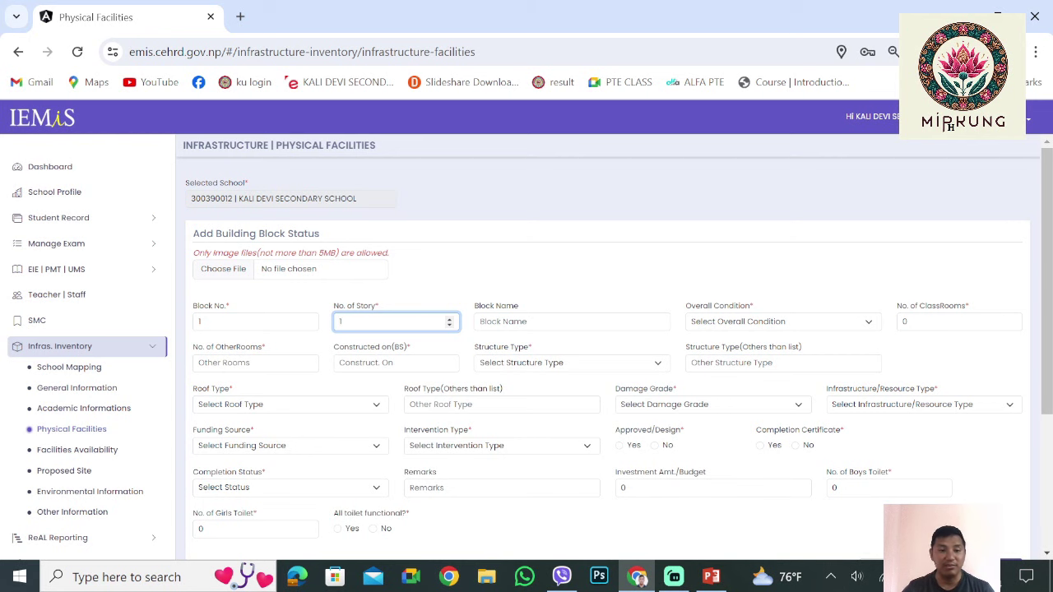
{"action": "scroll", "coordinate": [951, 125], "scroll_direction": "down", "scroll_amount": 1}
{"action": "key", "text": "shift+Tab"}
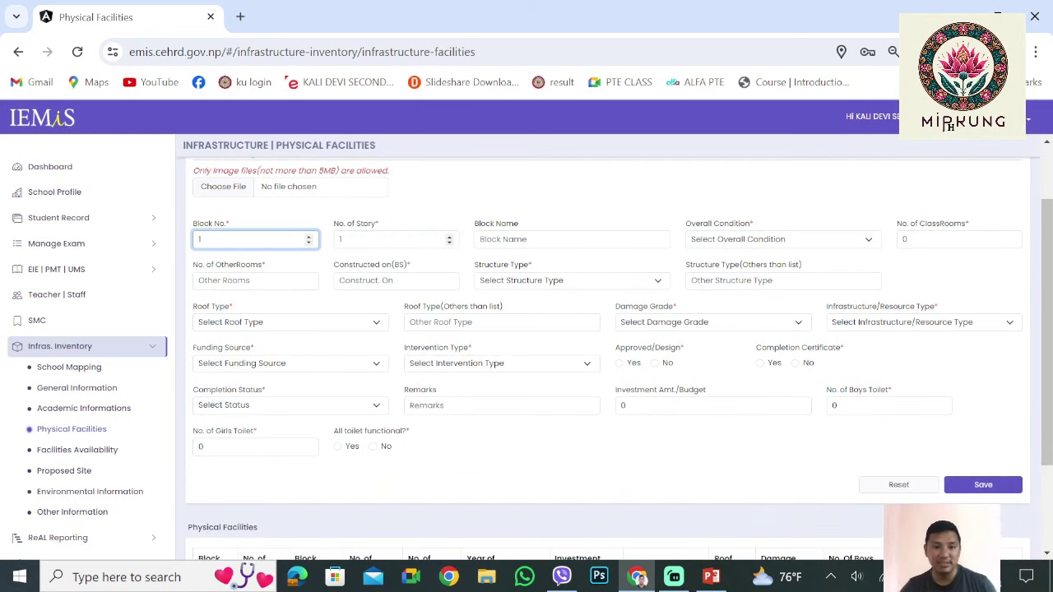
{"action": "key", "text": "Tab"}
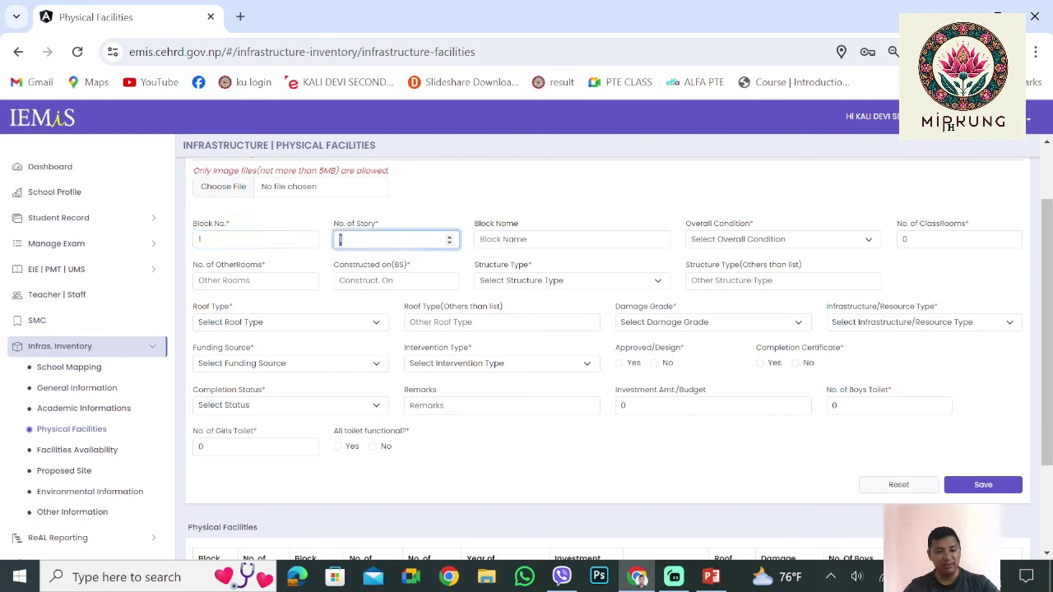
{"action": "type", "text": "2"}
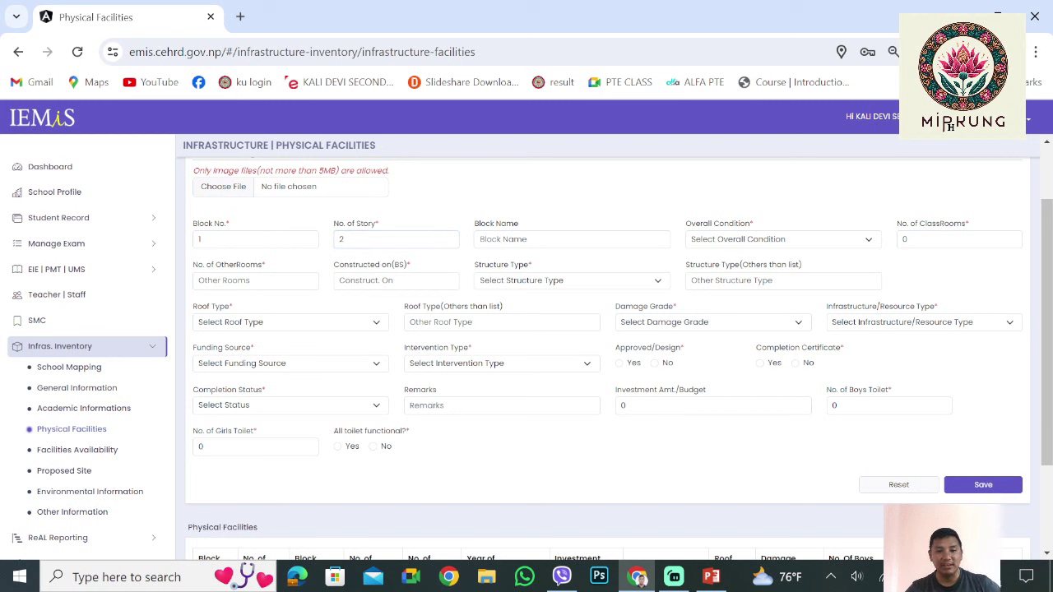
Set the block name to C, leaving Overall Condition unselected
{"action": "left_click", "coordinate": [571, 239]}
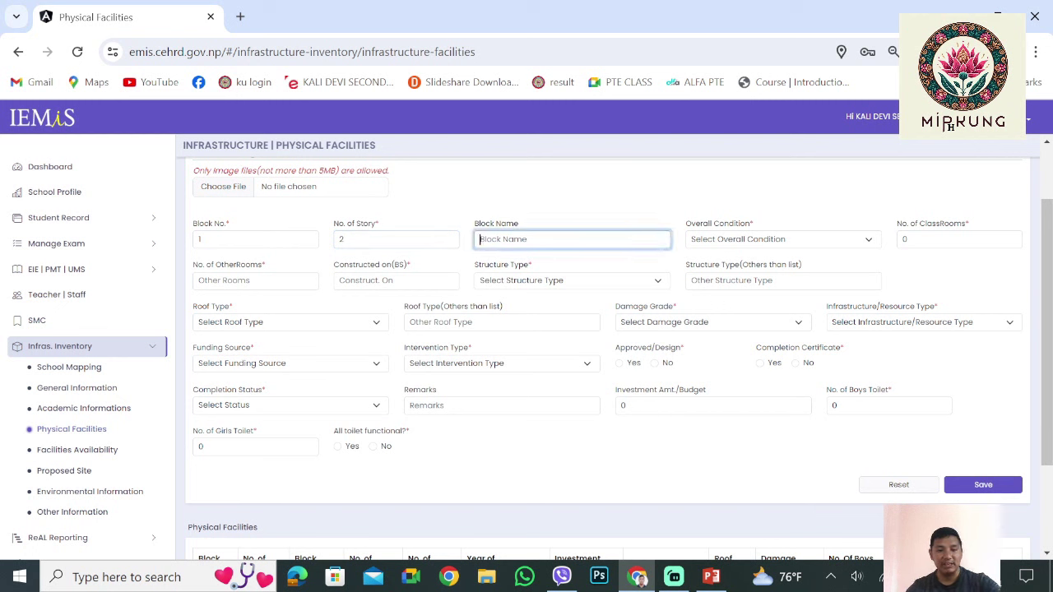
{"action": "type", "text": "A"}
{"action": "key", "text": "Tab"}
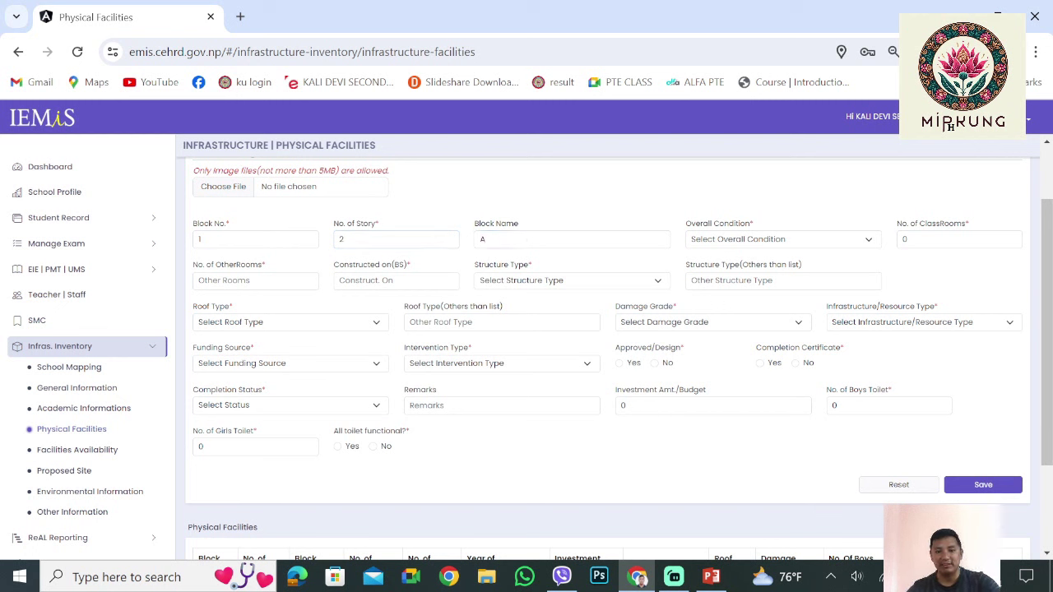
{"action": "key", "text": "shift+Tab"}
{"action": "type", "text": "C"}
{"action": "key", "text": "Tab"}
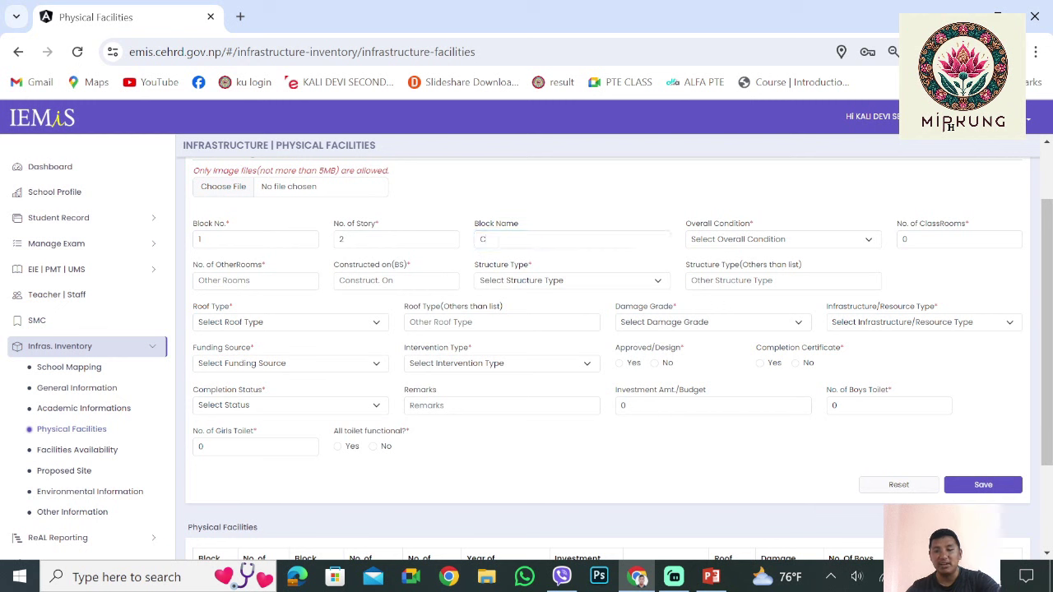
{"action": "key", "text": "alt+Down"}
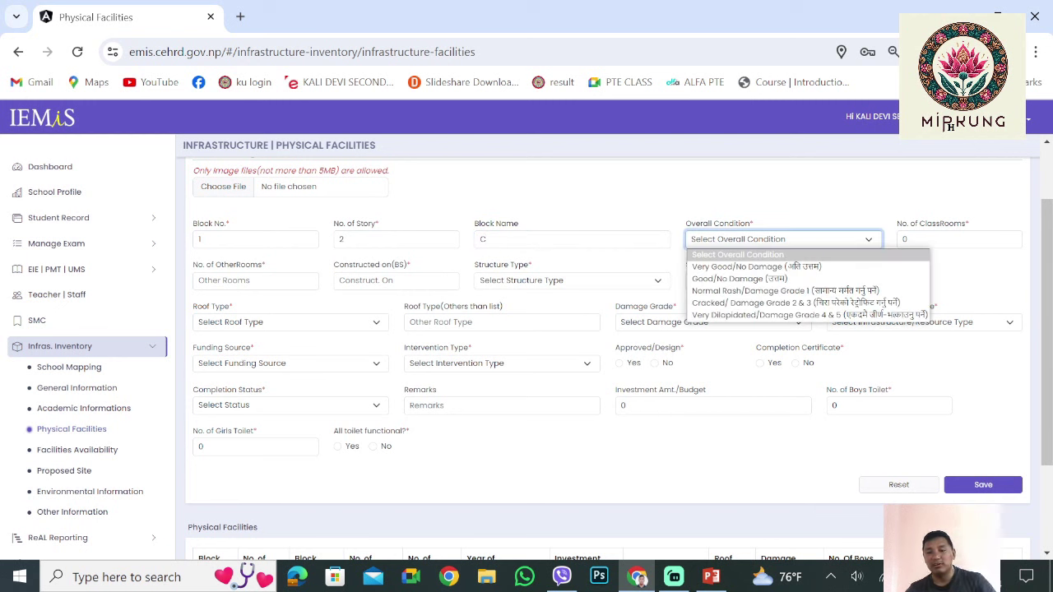
{"action": "key", "text": "Down"}
{"action": "key", "text": "Down"}
{"action": "key", "text": "Up"}
{"action": "key", "text": "Escape"}
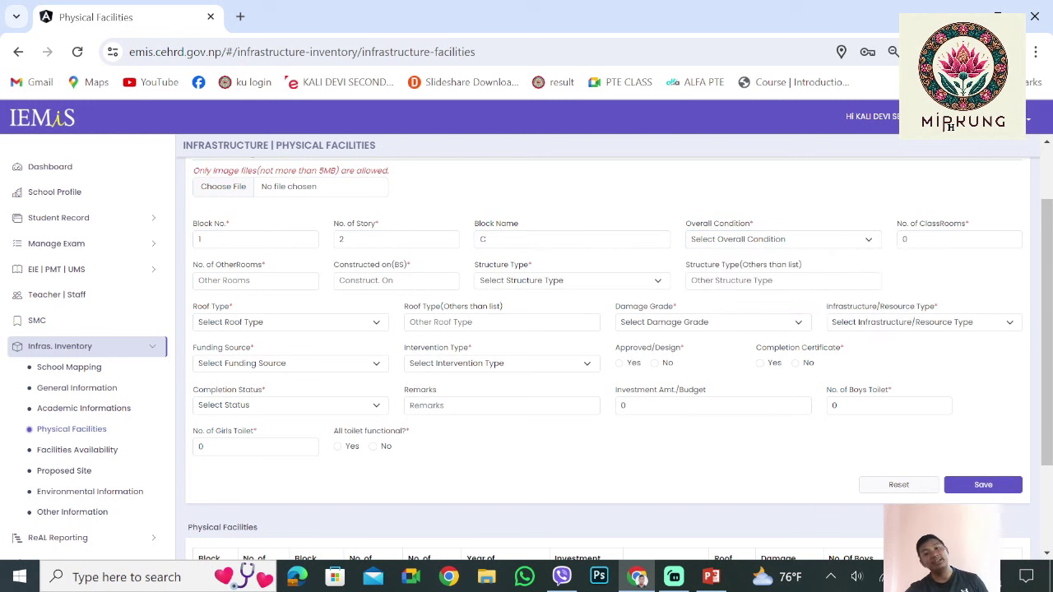
{"action": "scroll", "coordinate": [609, 358], "scroll_direction": "up", "scroll_amount": 1}
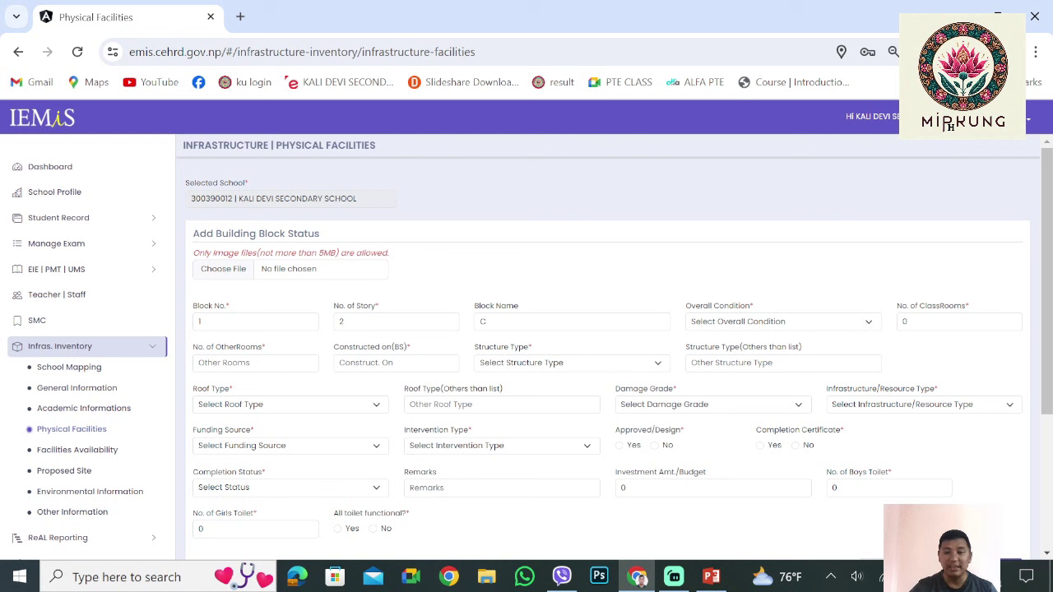
{"action": "left_click", "coordinate": [782, 322]}
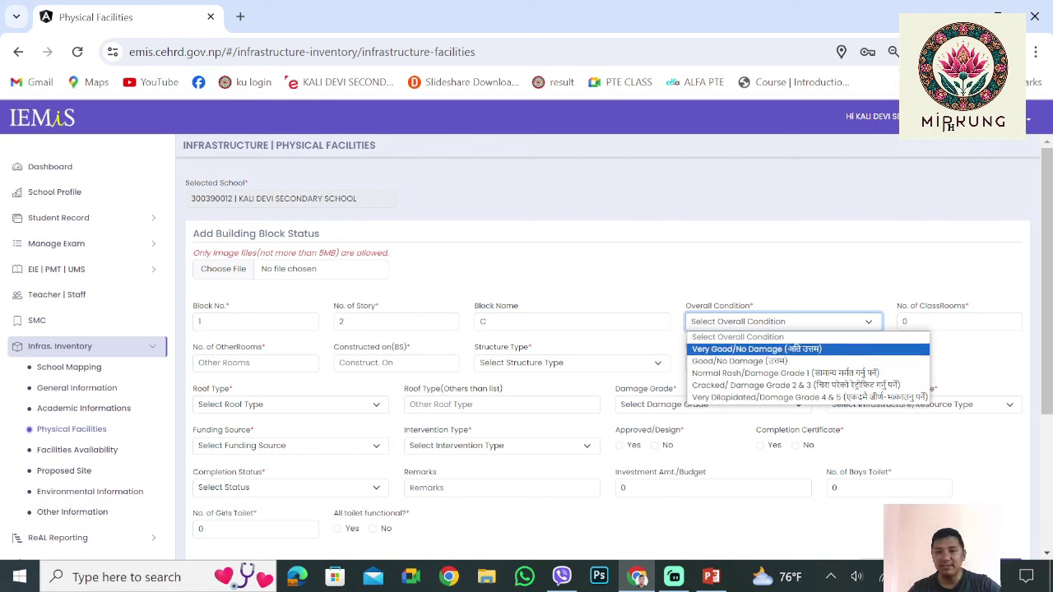
{"action": "key", "text": "Escape"}
{"action": "key", "text": "alt+Down"}
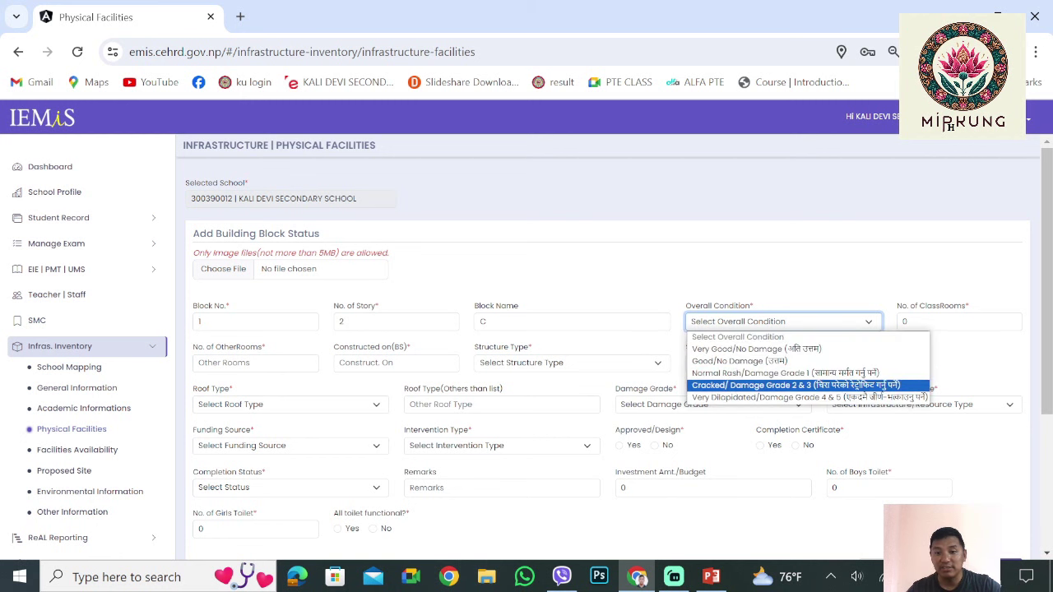
{"action": "key", "text": "Up"}
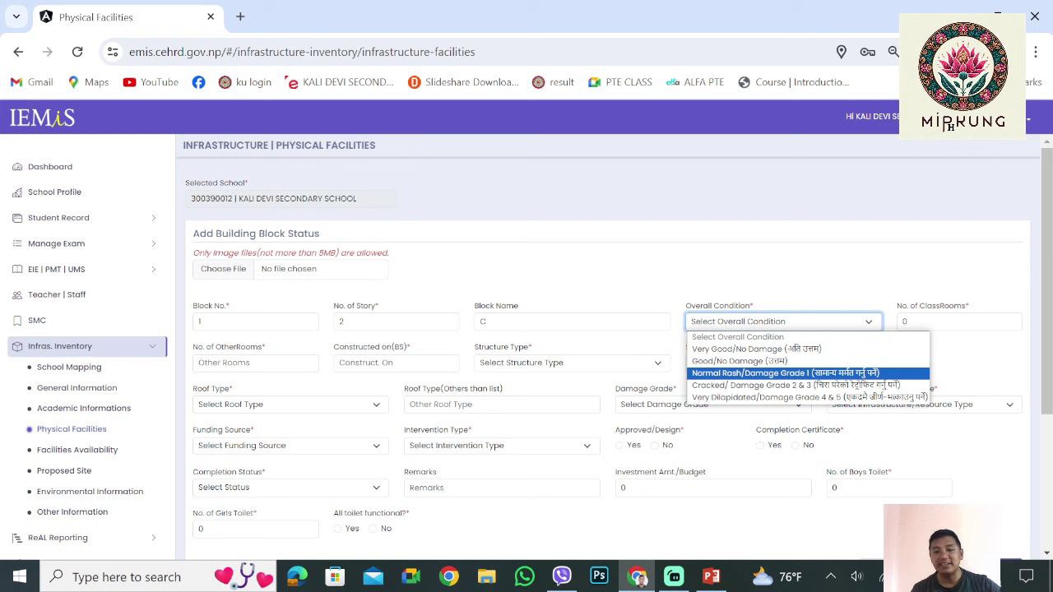
{"action": "key", "text": "Up"}
{"action": "key", "text": "Up"}
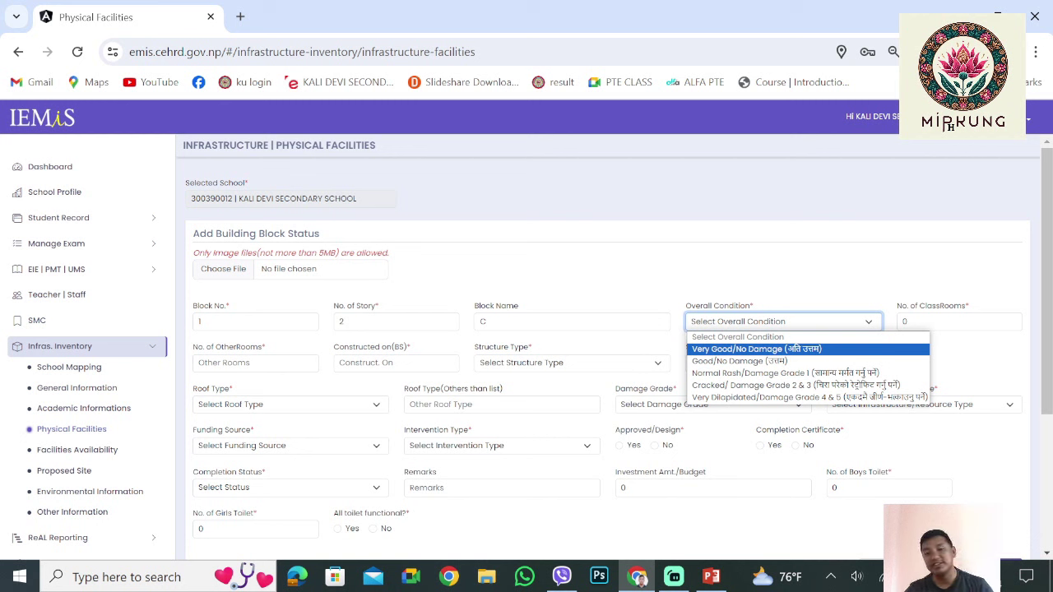
{"action": "key", "text": "Down"}
{"action": "key", "text": "Down"}
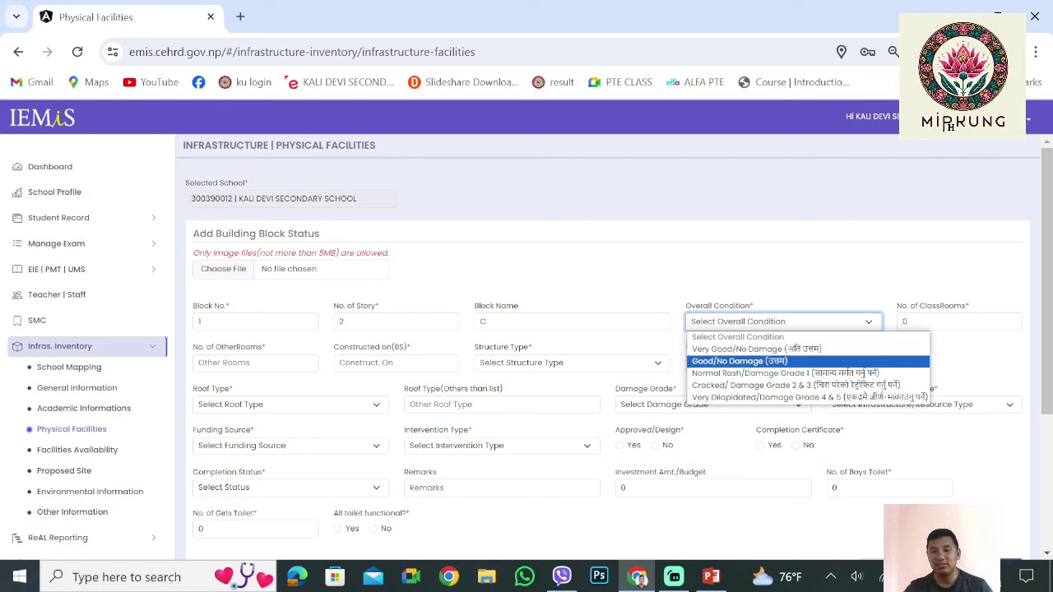
{"action": "key", "text": "Up"}
{"action": "key", "text": "Up"}
{"action": "key", "text": "Down"}
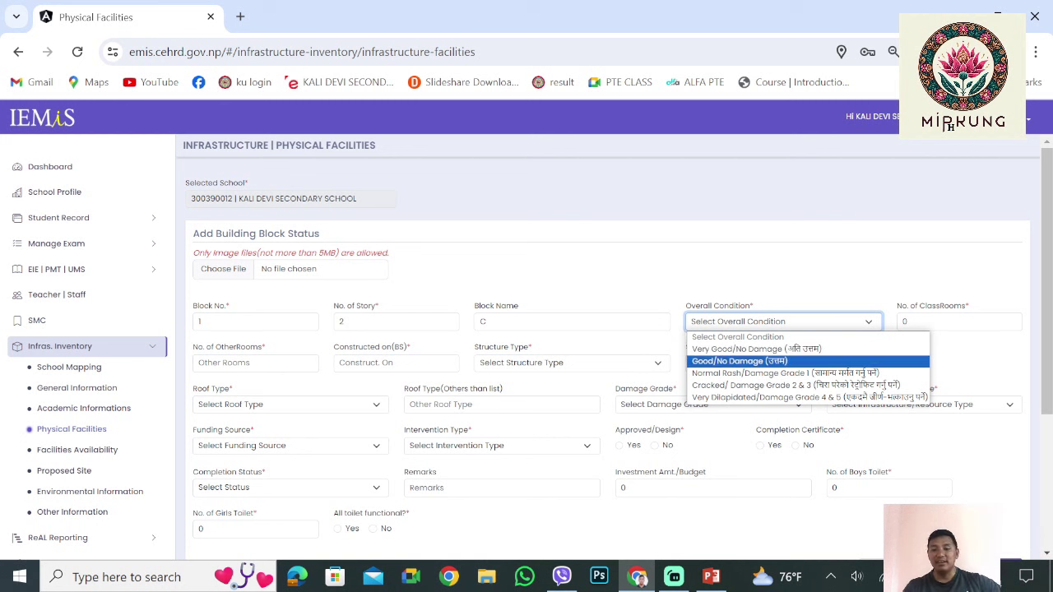
{"action": "key", "text": "Down"}
{"action": "key", "text": "Down"}
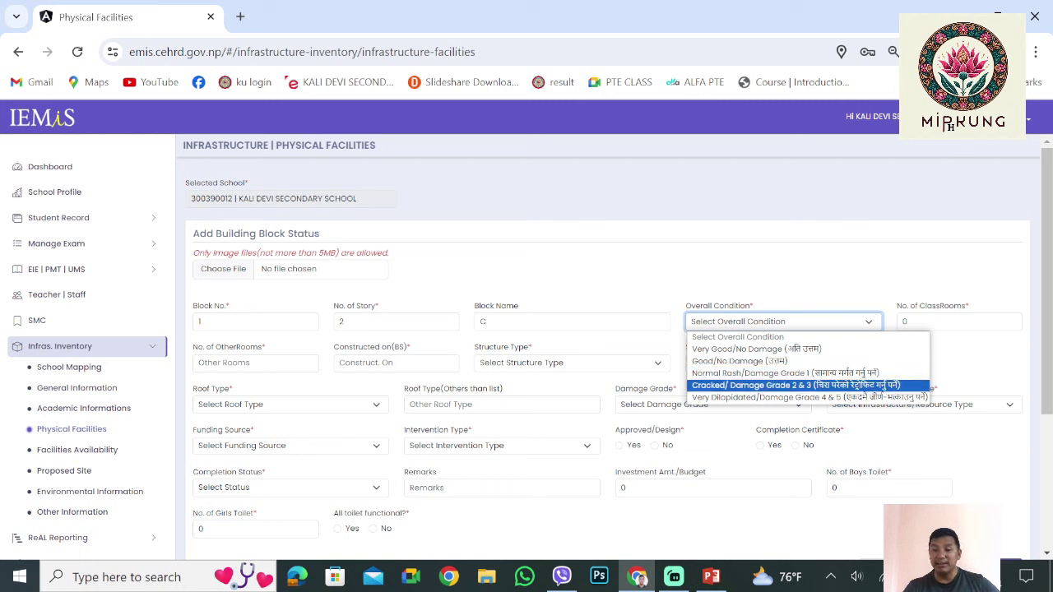
{"action": "key", "text": "Down"}
{"action": "key", "text": "Up"}
{"action": "key", "text": "Up"}
{"action": "key", "text": "Up"}
{"action": "key", "text": "Up"}
{"action": "key", "text": "Escape"}
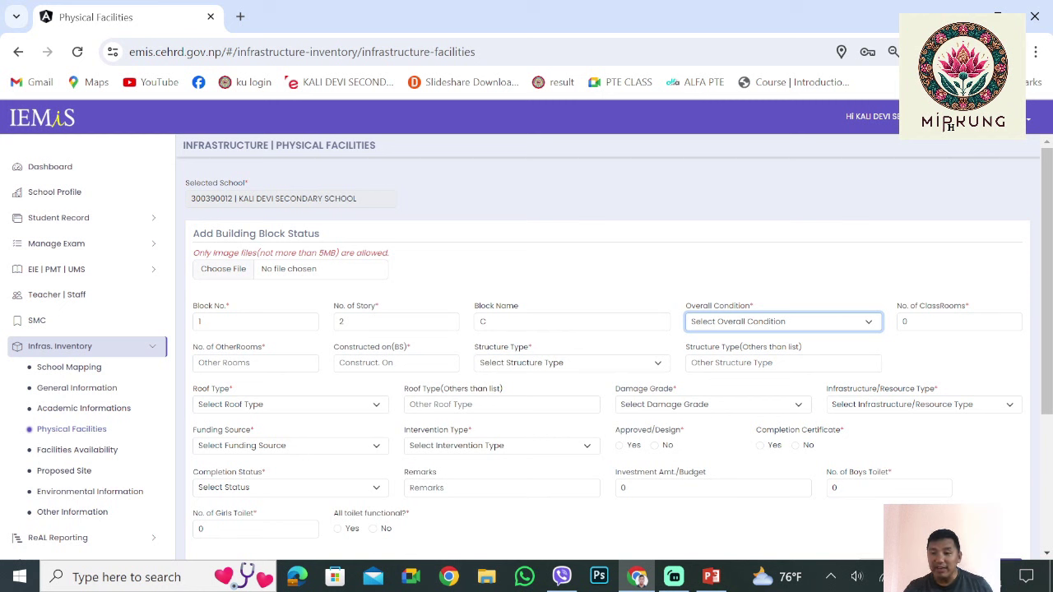
{"action": "key", "text": "Tab"}
{"action": "key", "text": "Tab"}
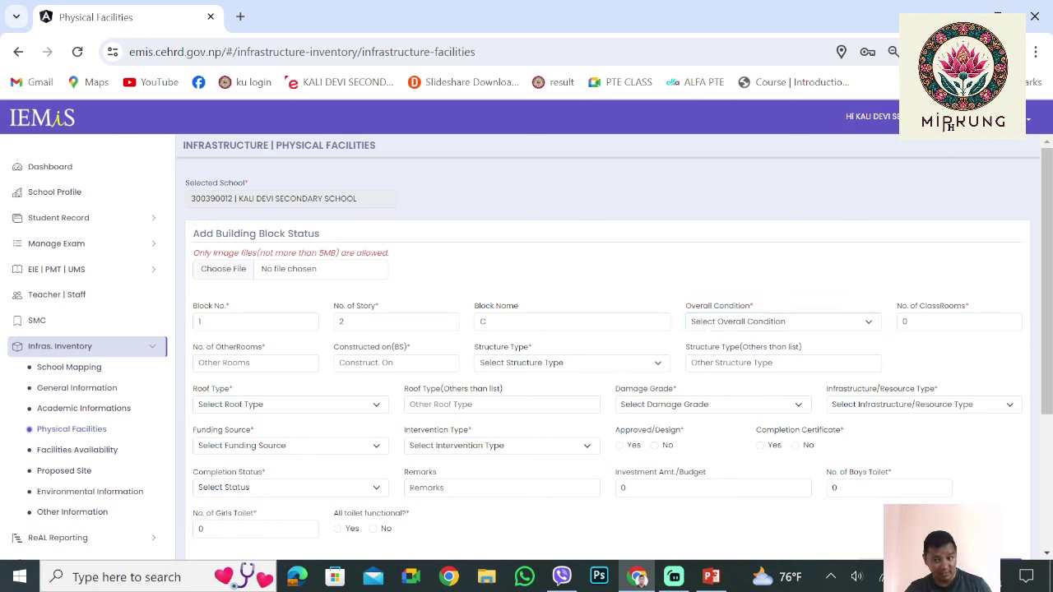
{"action": "key", "text": "Tab"}
{"action": "key", "text": "Tab"}
{"action": "scroll", "coordinate": [608, 346], "scroll_direction": "down", "scroll_amount": 1}
{"action": "left_click", "coordinate": [246, 281]}
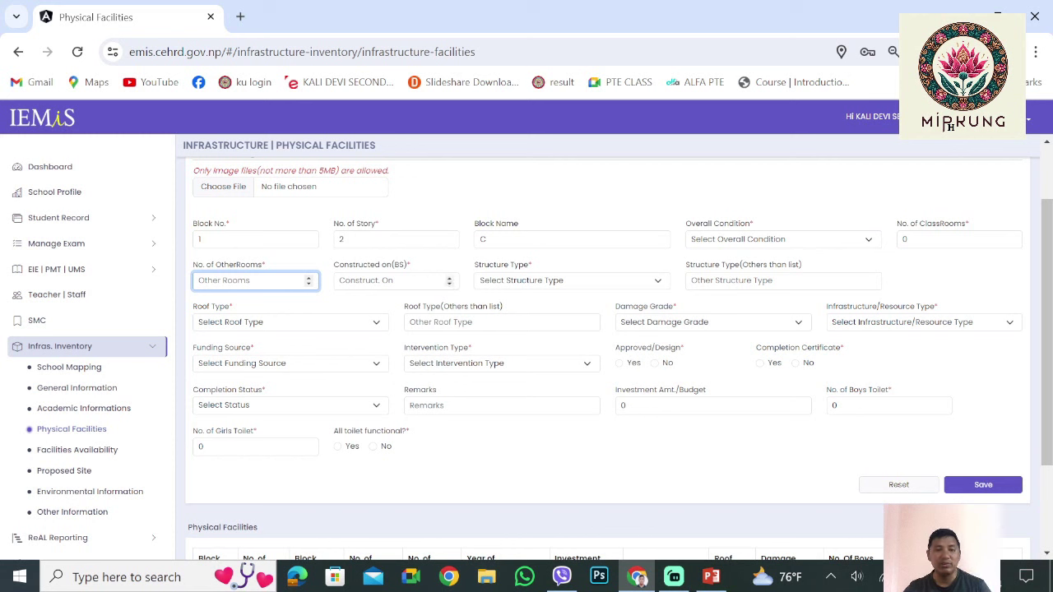
{"action": "key", "text": "Tab"}
{"action": "key", "text": "Tab"}
{"action": "key", "text": "alt+Down"}
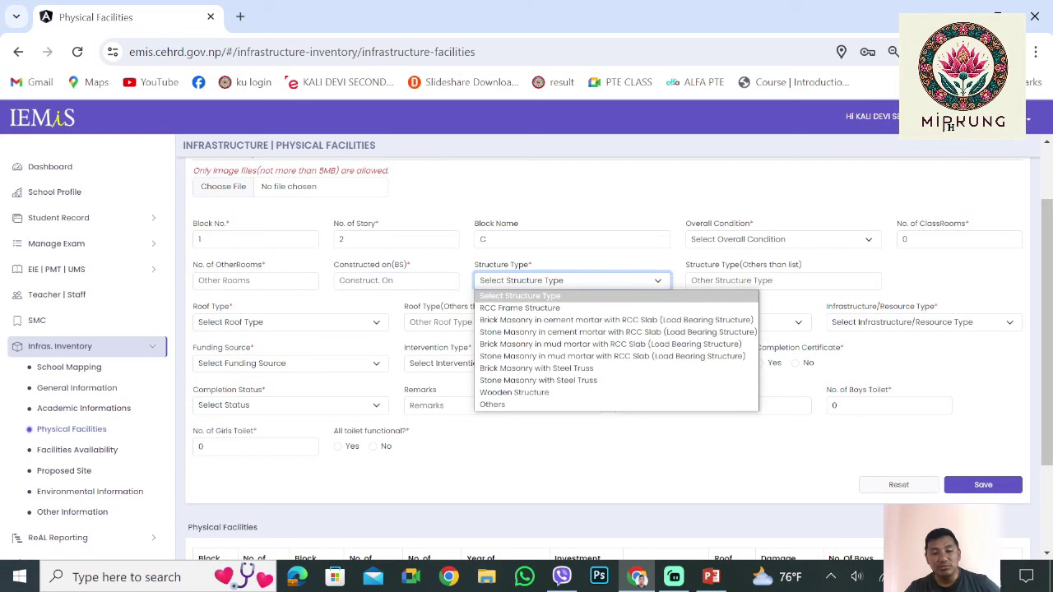
{"action": "key", "text": "Down"}
{"action": "key", "text": "Down"}
{"action": "key", "text": "Down"}
{"action": "key", "text": "Down"}
{"action": "key", "text": "Down"}
{"action": "key", "text": "Down"}
{"action": "key", "text": "Down"}
{"action": "key", "text": "Down"}
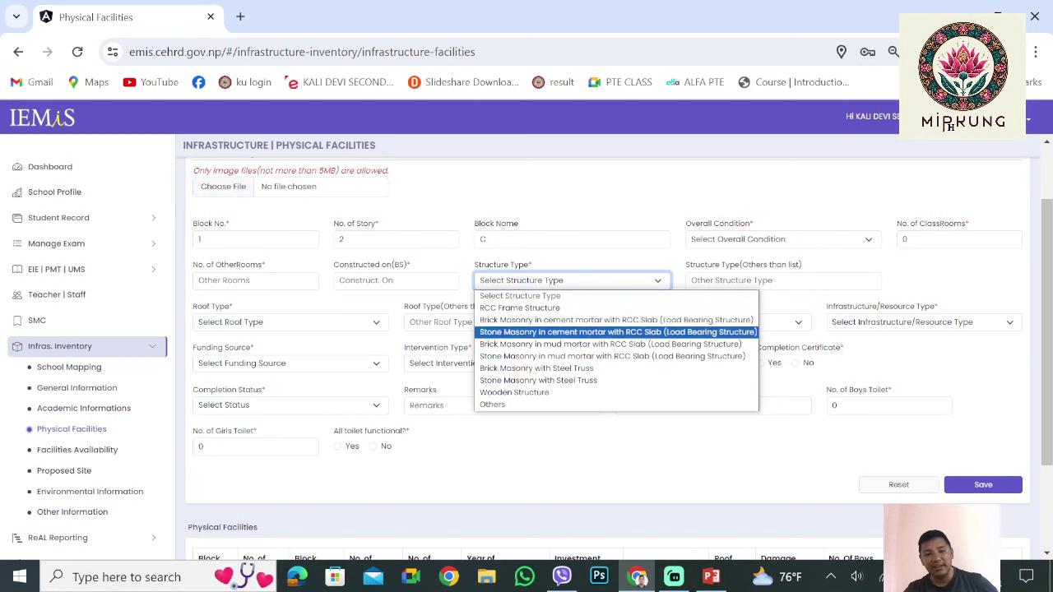
{"action": "key", "text": "Up"}
{"action": "key", "text": "Up"}
{"action": "key", "text": "Up"}
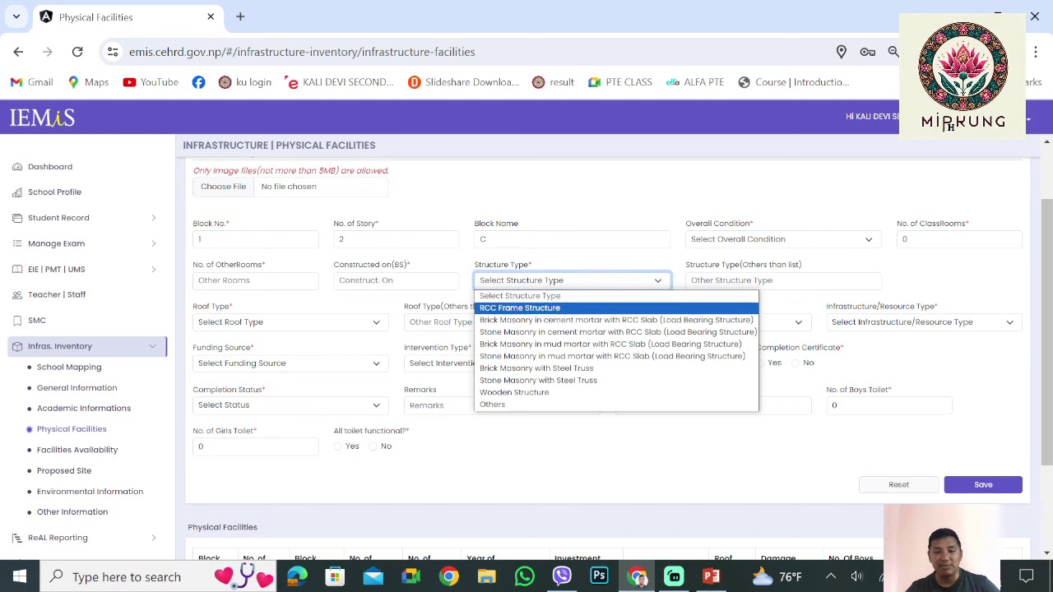
{"action": "key", "text": "Up"}
{"action": "key", "text": "Up"}
{"action": "key", "text": "Up"}
{"action": "key", "text": "Up"}
{"action": "key", "text": "Down"}
{"action": "key", "text": "Down"}
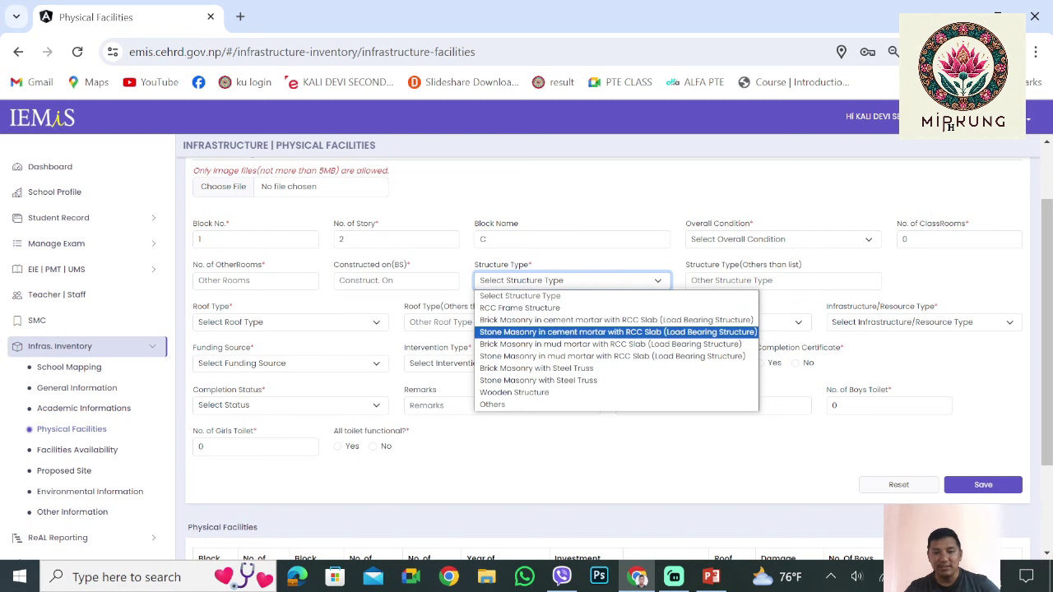
{"action": "key", "text": "Up"}
{"action": "key", "text": "Down"}
{"action": "key", "text": "Down"}
{"action": "key", "text": "Up"}
{"action": "key", "text": "Down"}
{"action": "key", "text": "Down"}
{"action": "key", "text": "Down"}
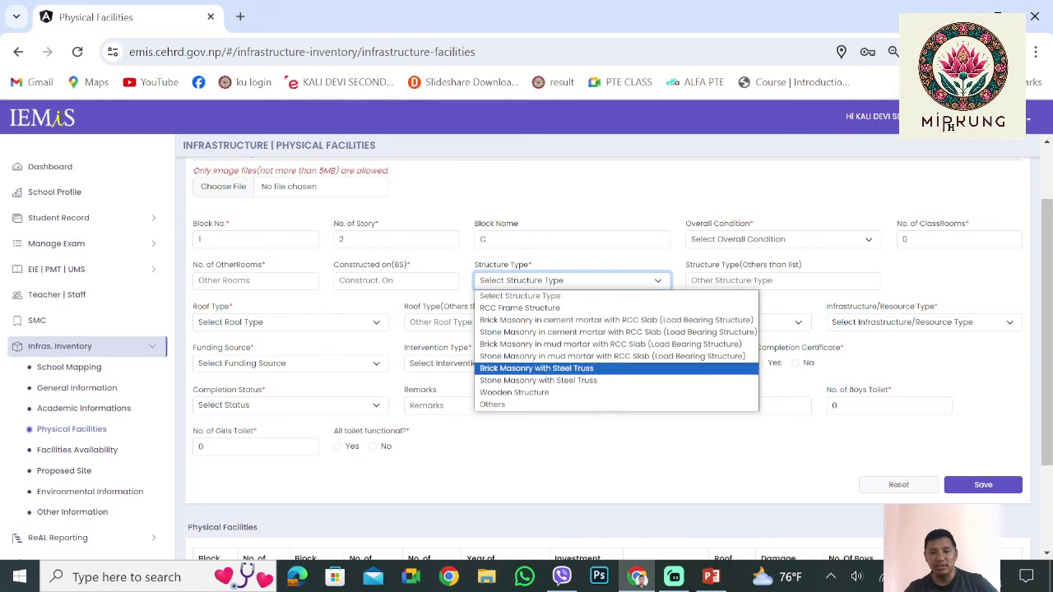
{"action": "key", "text": "Down"}
{"action": "key", "text": "Up"}
{"action": "key", "text": "Down"}
{"action": "key", "text": "Down"}
{"action": "key", "text": "Up"}
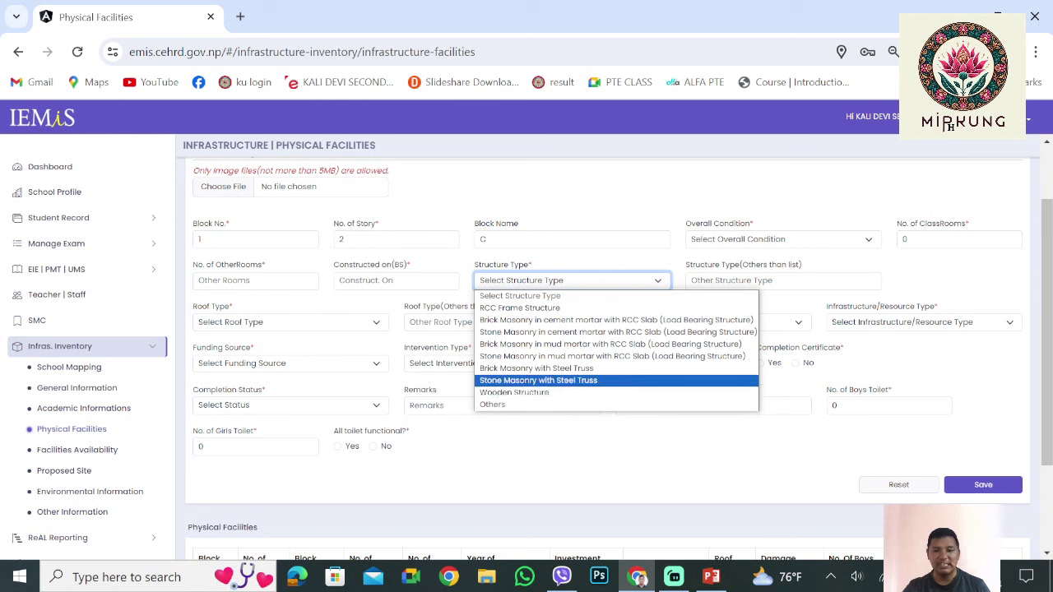
{"action": "key", "text": "Down"}
{"action": "key", "text": "Up"}
{"action": "key", "text": "Up"}
{"action": "key", "text": "Up"}
{"action": "key", "text": "Up"}
{"action": "key", "text": "Up"}
{"action": "key", "text": "Up"}
{"action": "key", "text": "Up"}
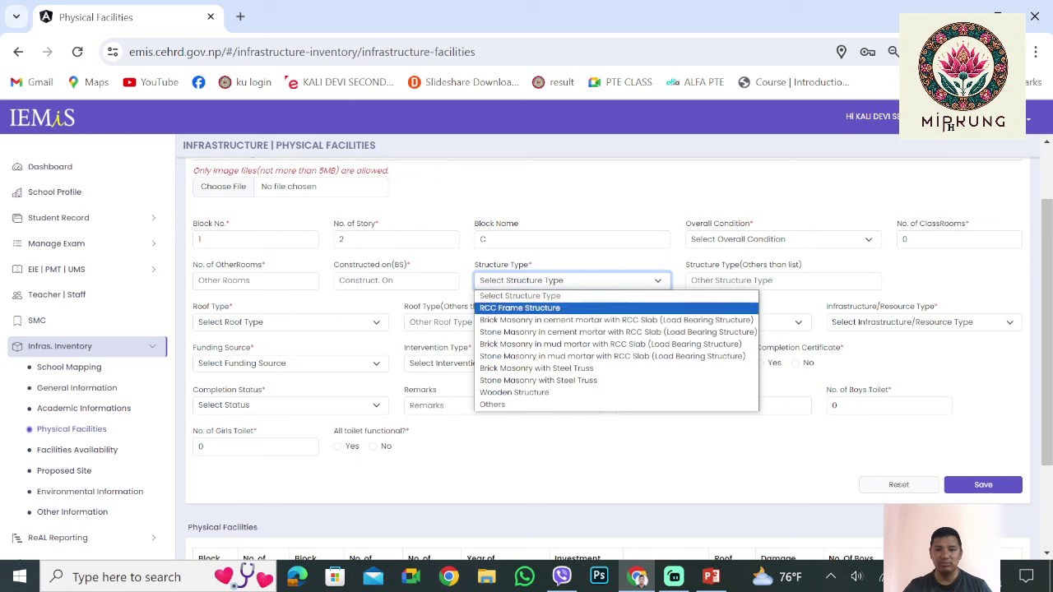
{"action": "key", "text": "Escape"}
{"action": "left_click", "coordinate": [740, 280]}
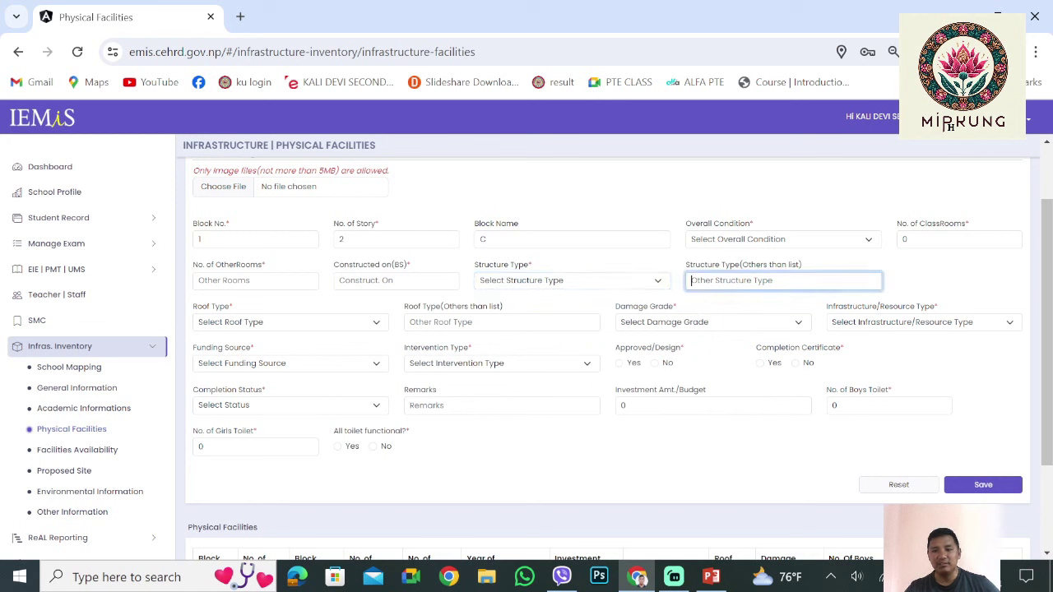
{"action": "key", "text": "shift+Tab"}
{"action": "key", "text": "alt+Down"}
{"action": "key", "text": "Escape"}
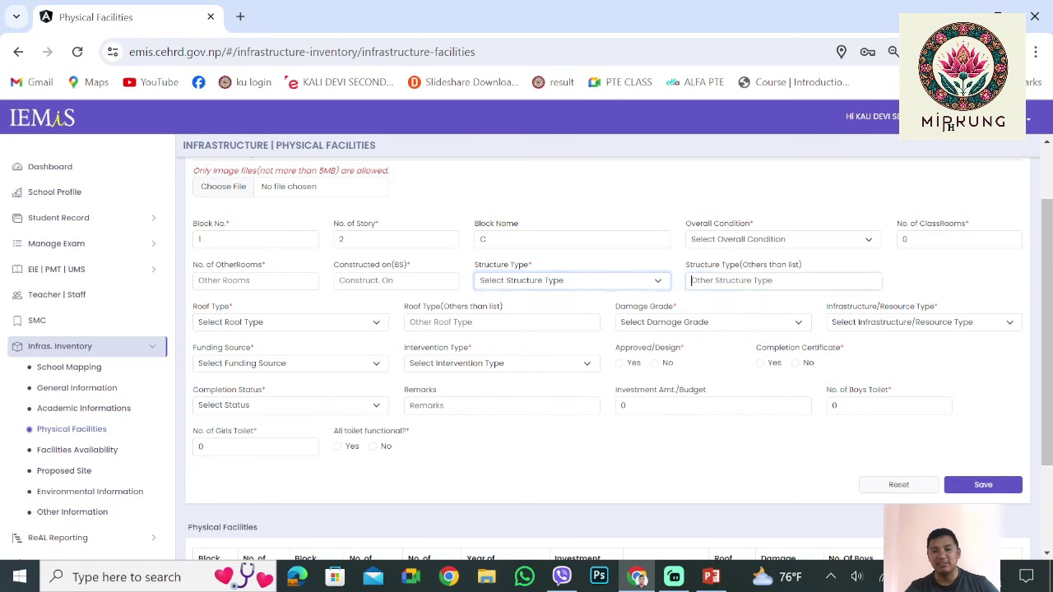
{"action": "key", "text": "Tab"}
{"action": "key", "text": "shift+Tab"}
{"action": "key", "text": "alt+Down"}
{"action": "key", "text": "Down"}
{"action": "key", "text": "Down"}
{"action": "key", "text": "Down"}
{"action": "key", "text": "Down"}
{"action": "key", "text": "Down"}
{"action": "key", "text": "Down"}
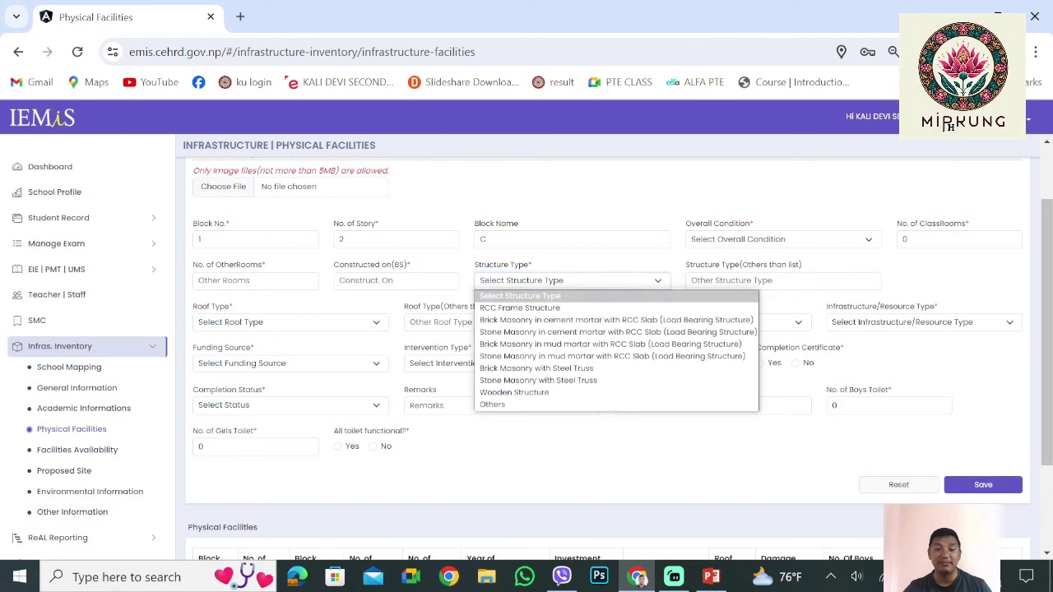
{"action": "key", "text": "Up"}
{"action": "key", "text": "Up"}
{"action": "key", "text": "Up"}
{"action": "key", "text": "Up"}
{"action": "key", "text": "Up"}
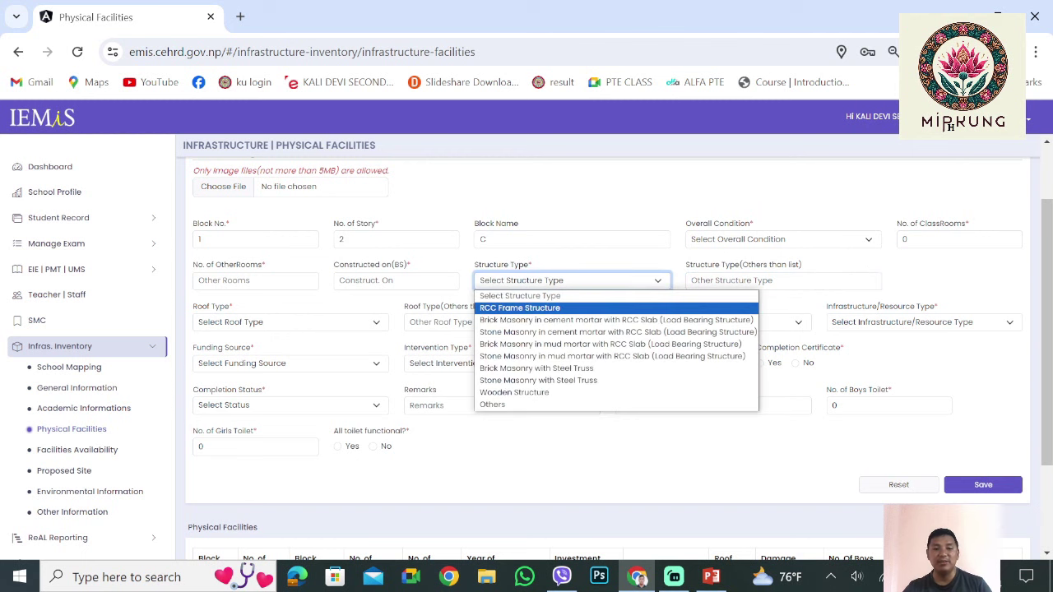
{"action": "key", "text": "Escape"}
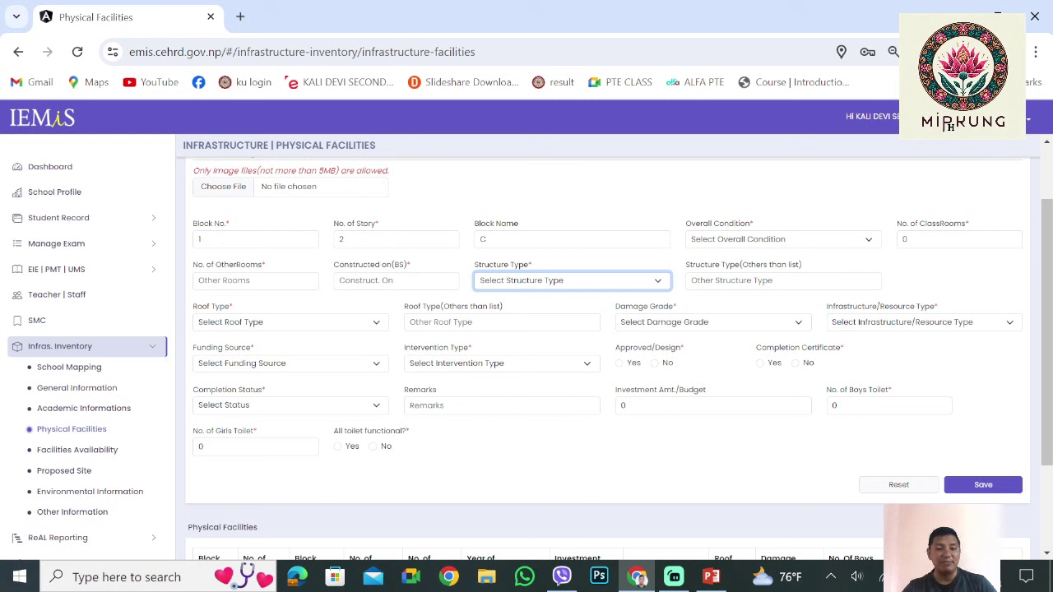
{"action": "key", "text": "Tab"}
{"action": "key", "text": "Tab"}
{"action": "key", "text": "alt+Down"}
{"action": "key", "text": "Down"}
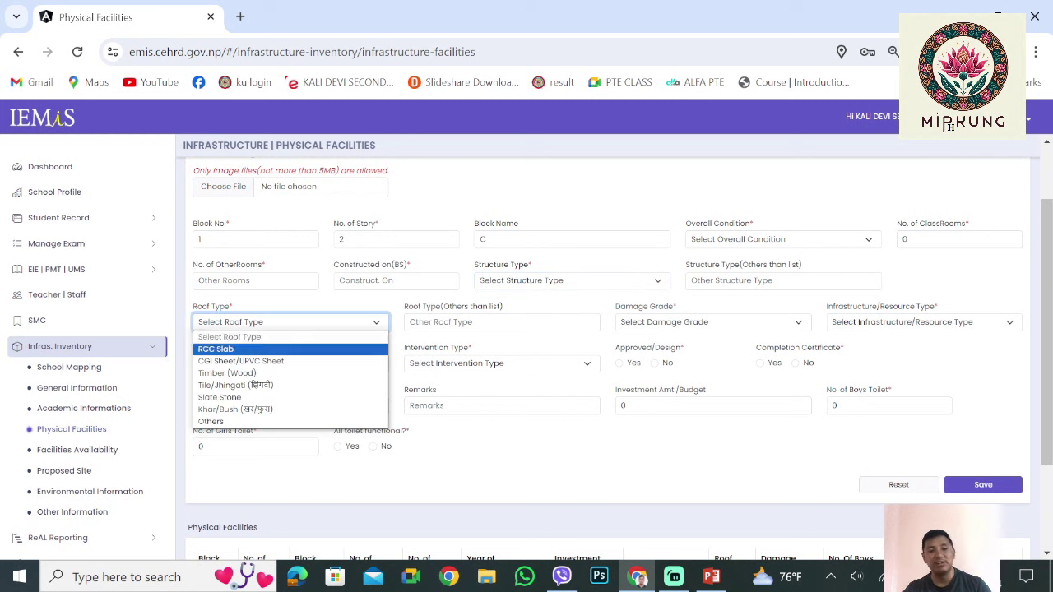
{"action": "key", "text": "Down"}
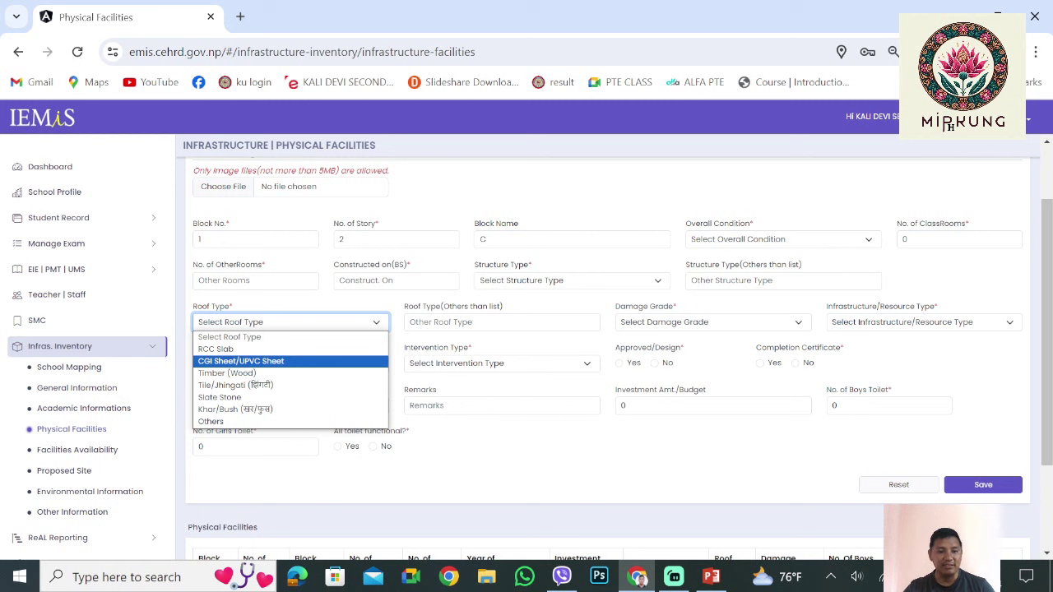
{"action": "key", "text": "Down"}
{"action": "key", "text": "Down"}
{"action": "key", "text": "Up"}
{"action": "key", "text": "Up"}
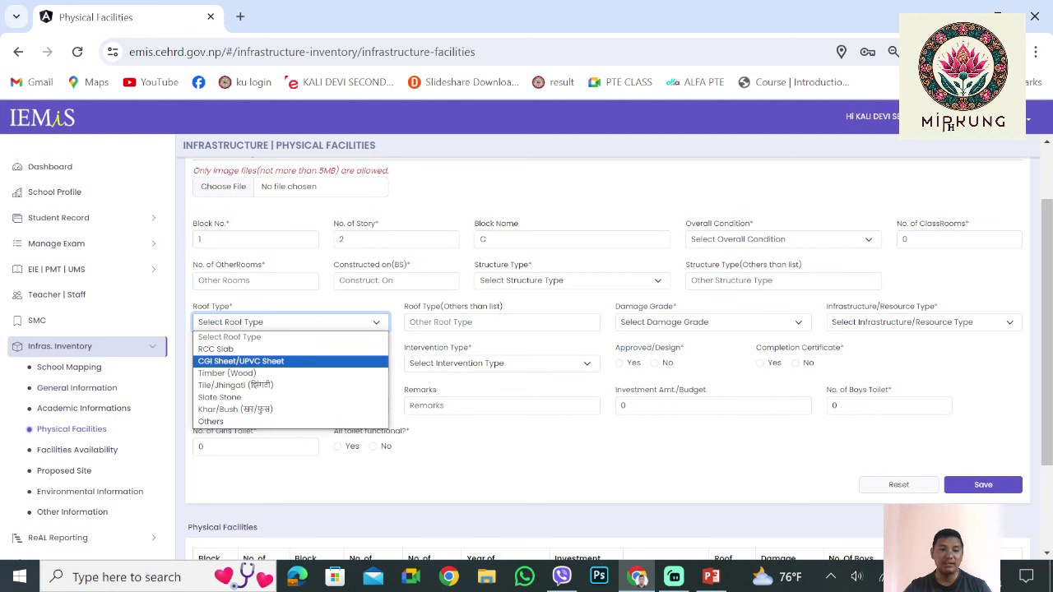
{"action": "key", "text": "Down"}
{"action": "key", "text": "Down"}
{"action": "key", "text": "Down"}
{"action": "key", "text": "Down"}
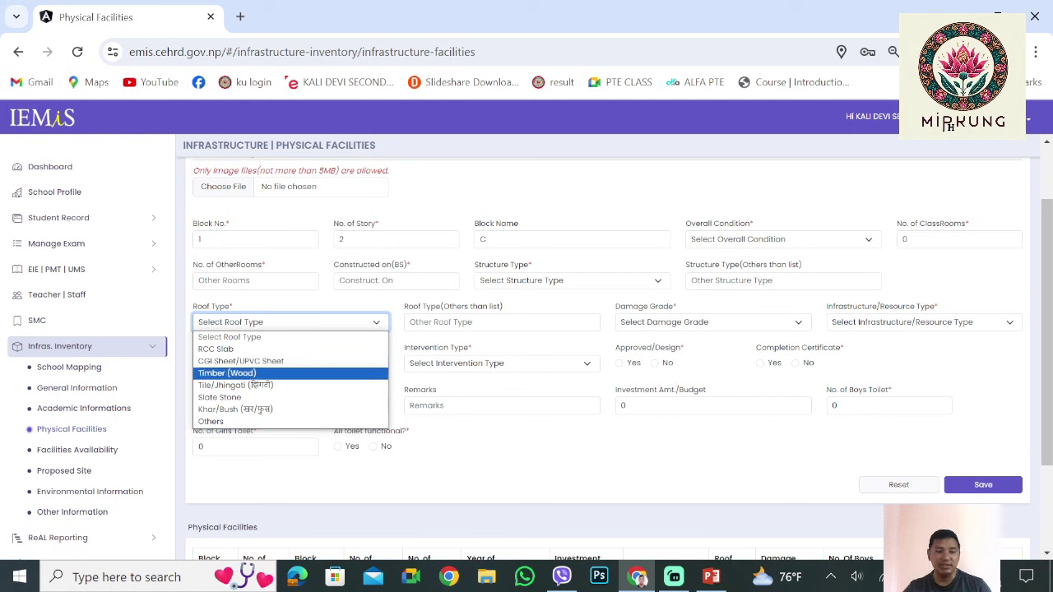
{"action": "key", "text": "r"}
{"action": "key", "text": "Escape"}
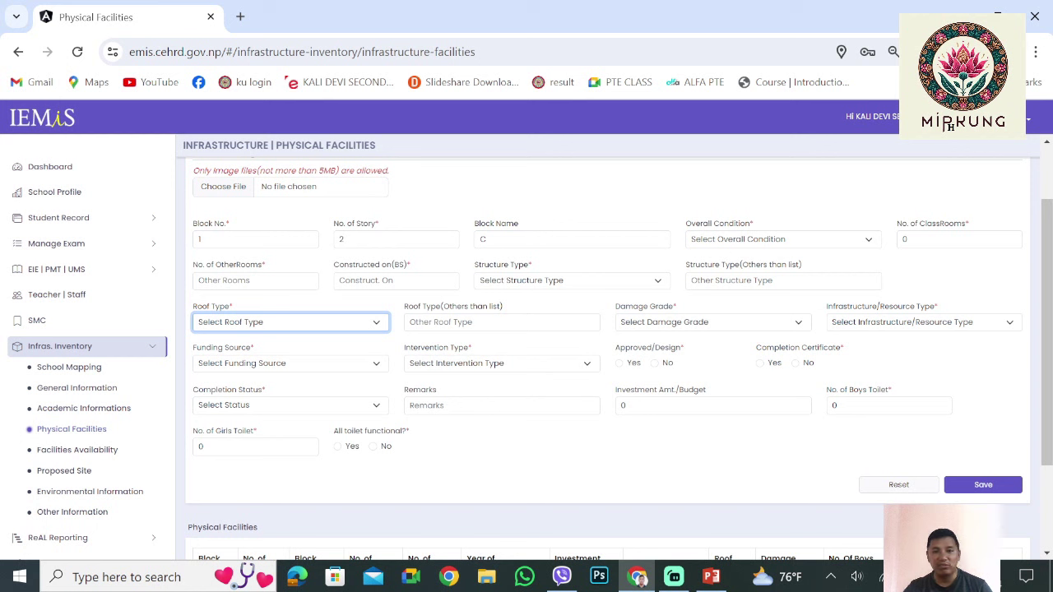
{"action": "left_click", "coordinate": [711, 322]}
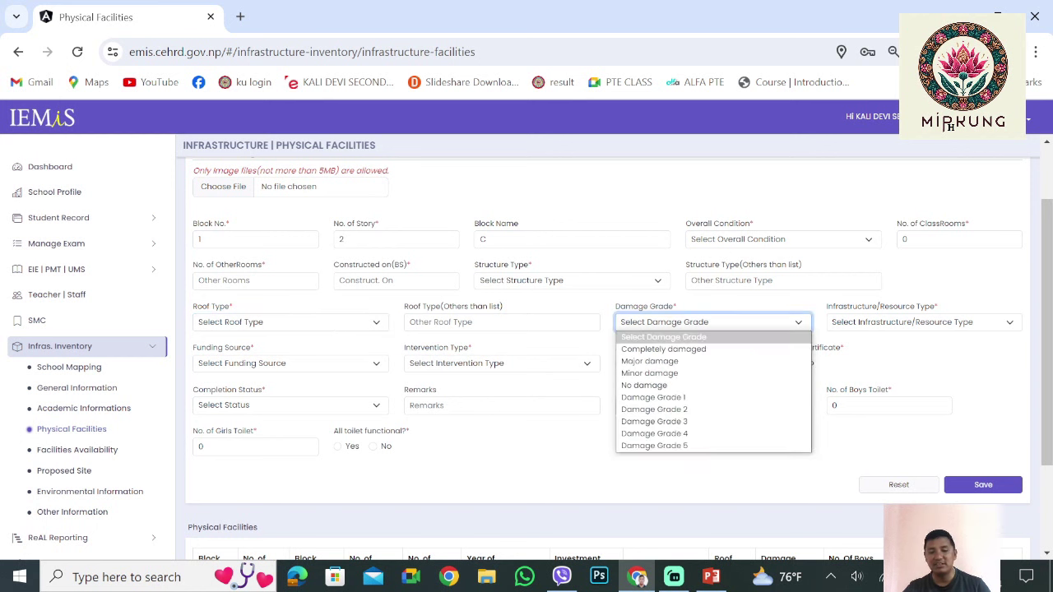
{"action": "key", "text": "Down"}
{"action": "key", "text": "Down"}
{"action": "key", "text": "Down"}
{"action": "key", "text": "Down"}
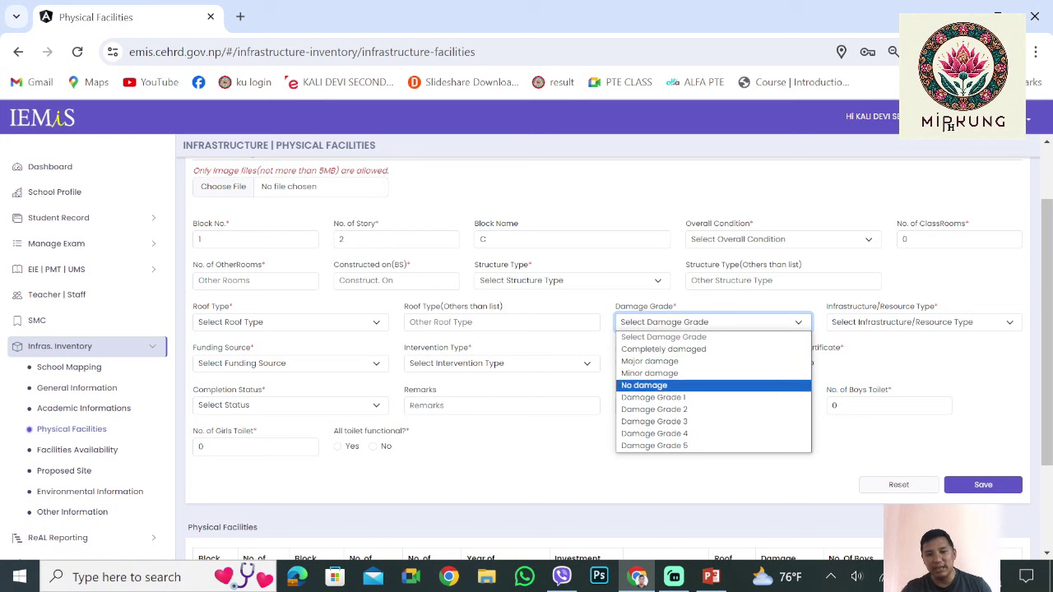
{"action": "key", "text": "Down"}
{"action": "key", "text": "Down"}
{"action": "key", "text": "Down"}
{"action": "key", "text": "Down"}
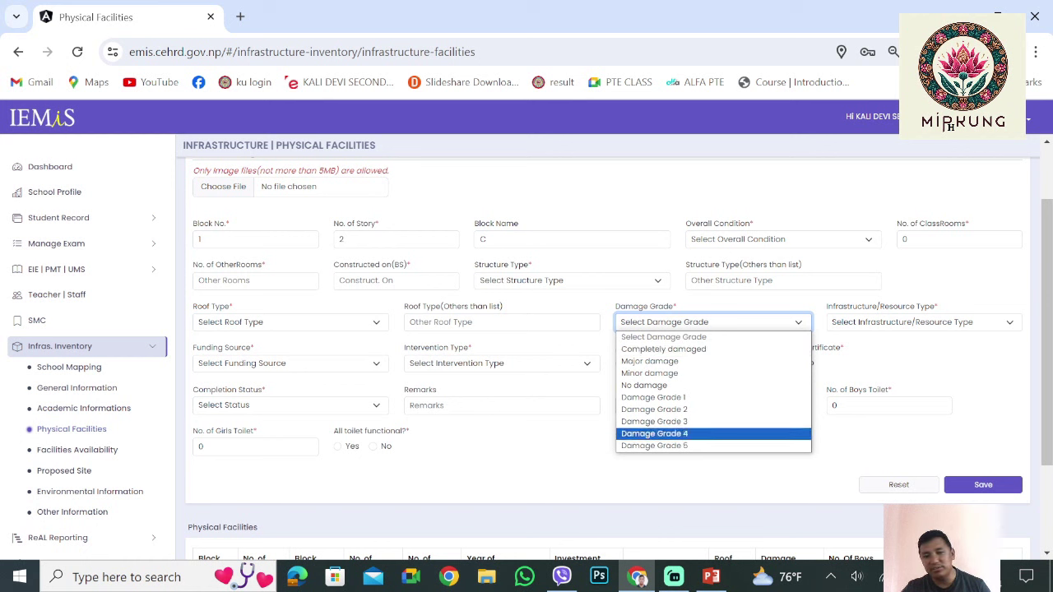
{"action": "key", "text": "Down"}
{"action": "key", "text": "Up"}
{"action": "key", "text": "Up"}
{"action": "key", "text": "Up"}
{"action": "key", "text": "Up"}
{"action": "key", "text": "Up"}
{"action": "key", "text": "Down"}
{"action": "key", "text": "Up"}
{"action": "key", "text": "Up"}
{"action": "key", "text": "Up"}
{"action": "key", "text": "Up"}
{"action": "key", "text": "Down"}
{"action": "key", "text": "Down"}
{"action": "key", "text": "Down"}
{"action": "key", "text": "Down"}
{"action": "key", "text": "Up"}
{"action": "key", "text": "Up"}
{"action": "key", "text": "Up"}
{"action": "key", "text": "Up"}
{"action": "key", "text": "Down"}
{"action": "key", "text": "Up"}
{"action": "key", "text": "Down"}
{"action": "key", "text": "Down"}
{"action": "key", "text": "Up"}
{"action": "key", "text": "Up"}
{"action": "key", "text": "Down"}
{"action": "key", "text": "Up"}
{"action": "key", "text": "Down"}
{"action": "key", "text": "Up"}
{"action": "key", "text": "Down"}
{"action": "key", "text": "Up"}
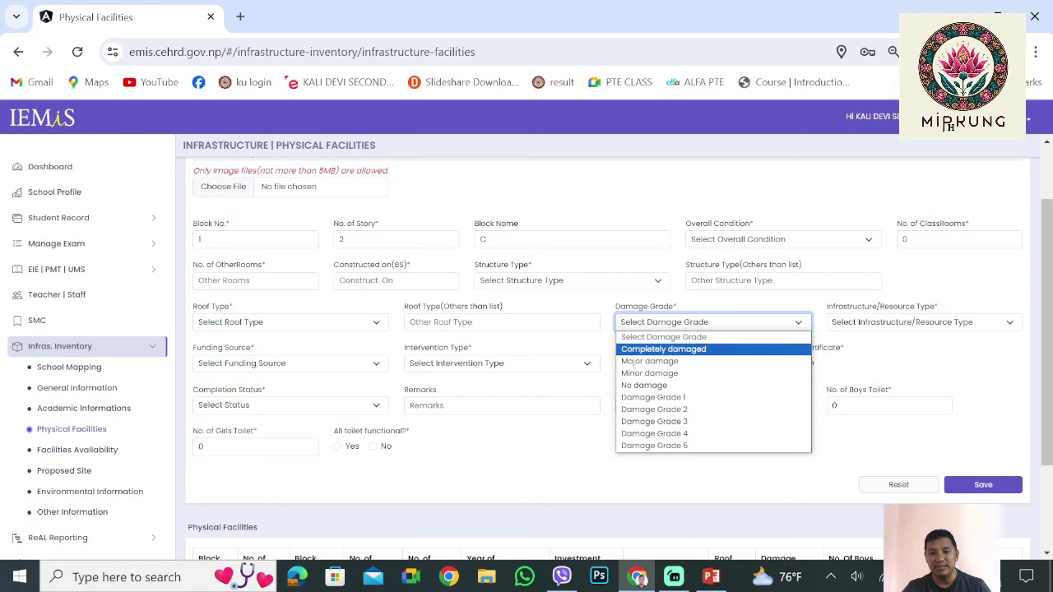
{"action": "key", "text": "Down"}
{"action": "key", "text": "Up"}
{"action": "key", "text": "Tab"}
{"action": "key", "text": "space"}
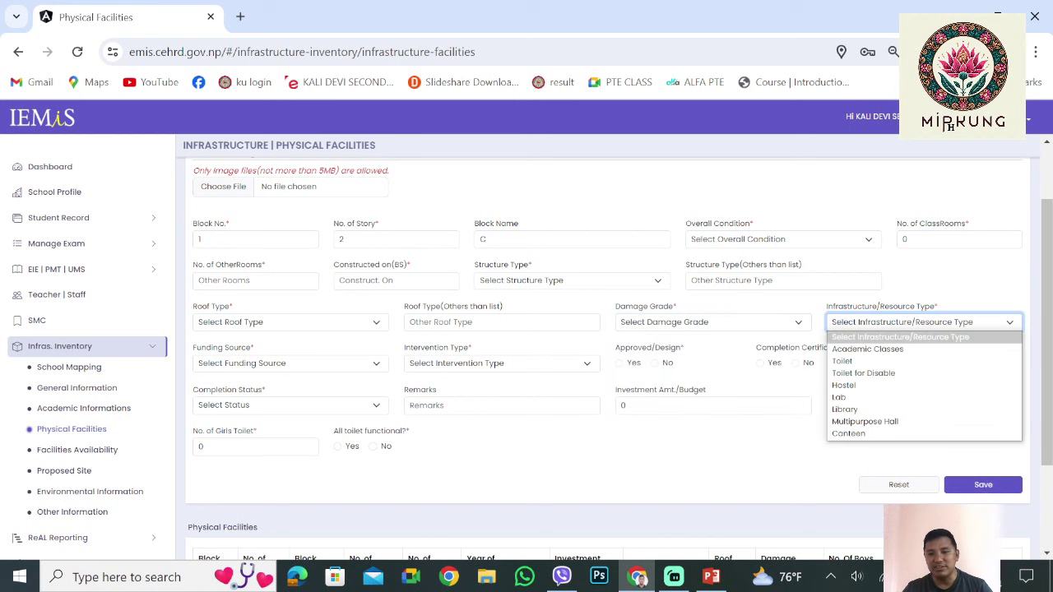
{"action": "key", "text": "Down"}
{"action": "key", "text": "Down"}
{"action": "key", "text": "Up"}
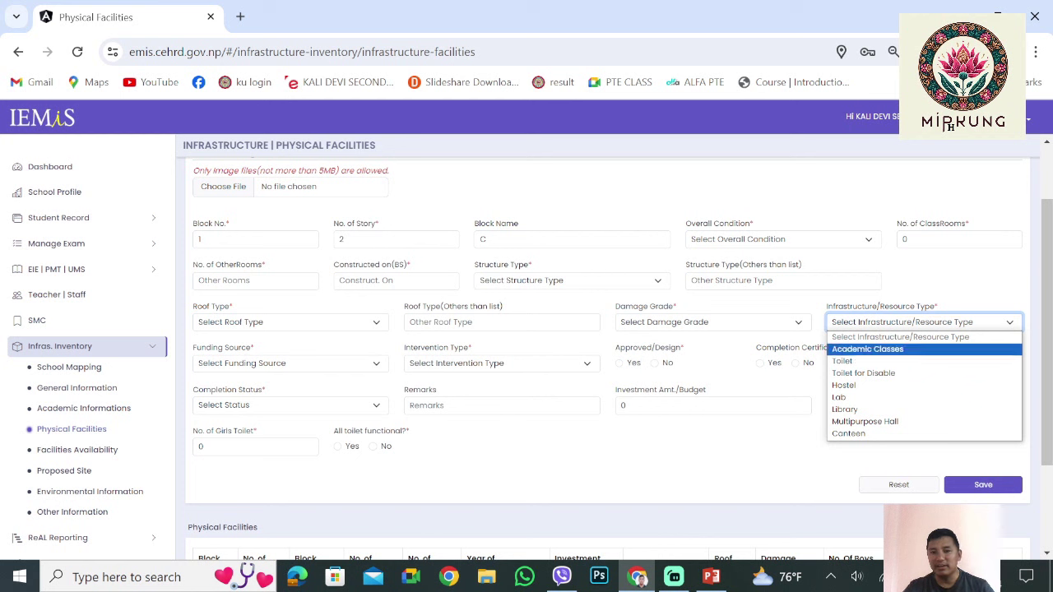
{"action": "key", "text": "Down"}
{"action": "key", "text": "Down"}
{"action": "key", "text": "Down"}
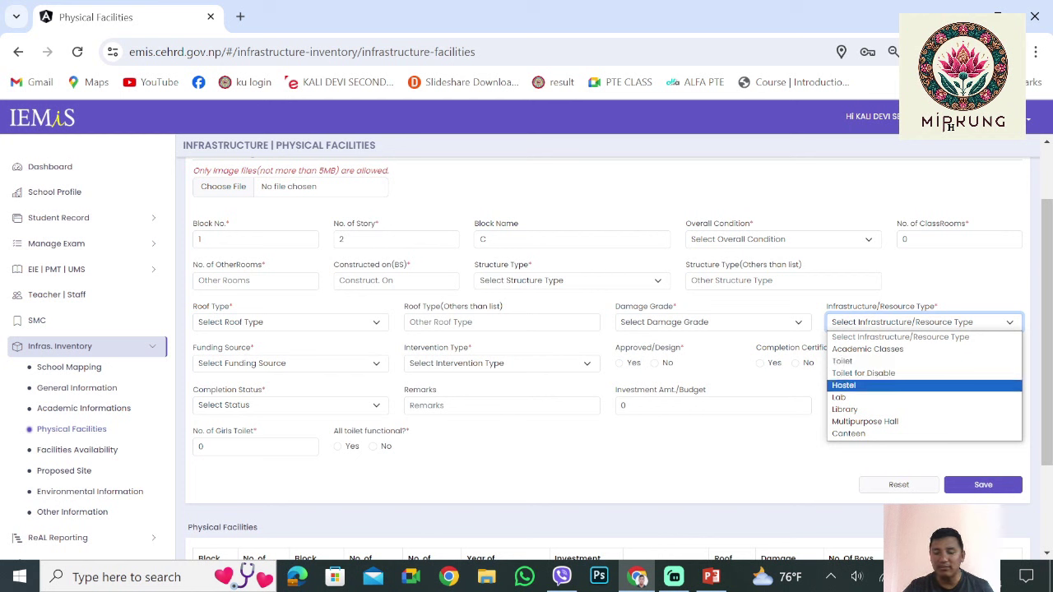
{"action": "key", "text": "Down"}
{"action": "key", "text": "Down"}
{"action": "key", "text": "Up"}
{"action": "key", "text": "Up"}
{"action": "key", "text": "Up"}
{"action": "key", "text": "Up"}
{"action": "key", "text": "Up"}
{"action": "key", "text": "Escape"}
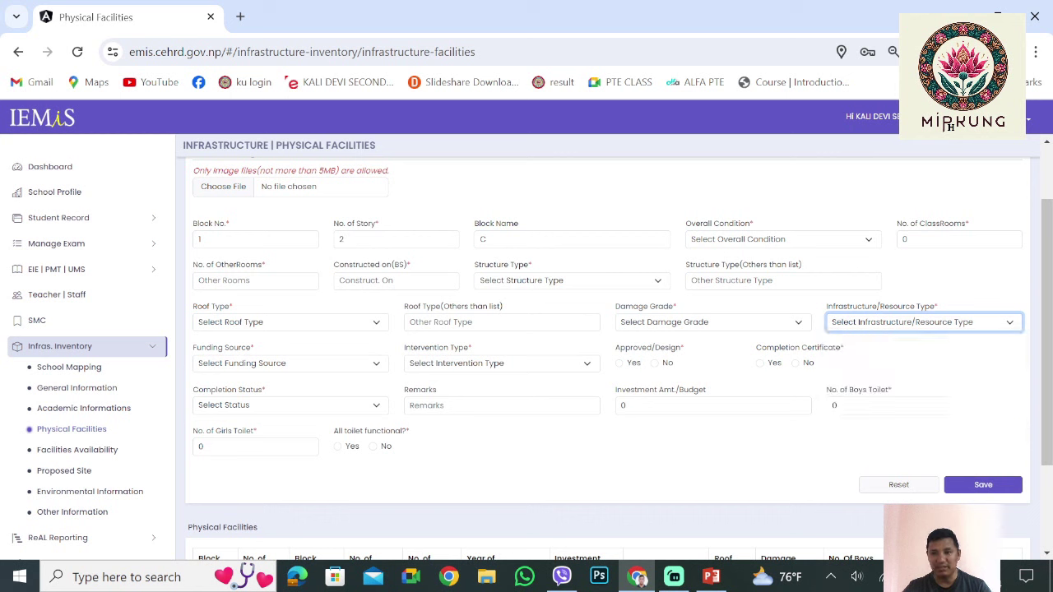
{"action": "key", "text": "Tab"}
{"action": "key", "text": "alt+Down"}
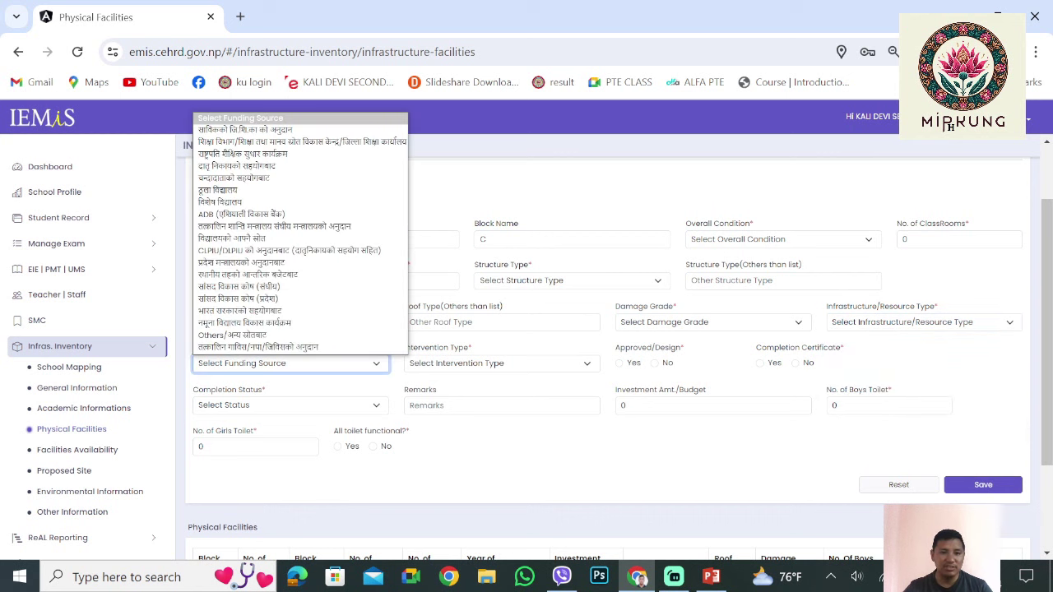
{"action": "key", "text": "End"}
{"action": "key", "text": "Up"}
{"action": "key", "text": "Up"}
{"action": "key", "text": "Up"}
{"action": "key", "text": "Up"}
{"action": "key", "text": "Up"}
{"action": "key", "text": "Up"}
{"action": "key", "text": "Up"}
{"action": "key", "text": "Up"}
{"action": "key", "text": "Up"}
{"action": "key", "text": "Up"}
{"action": "key", "text": "Up"}
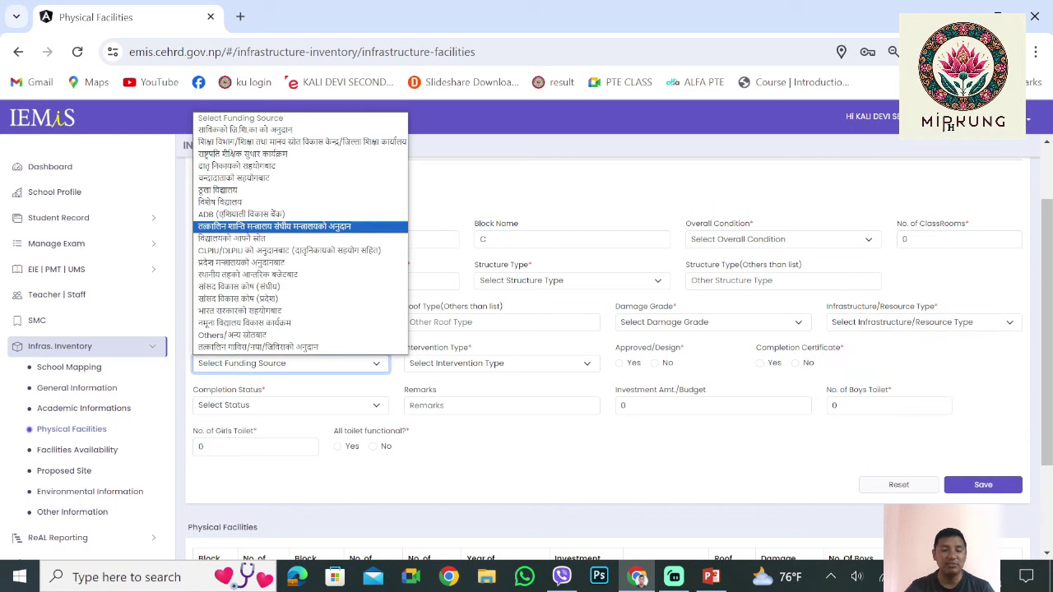
{"action": "key", "text": "Up"}
{"action": "key", "text": "Up"}
{"action": "key", "text": "Down"}
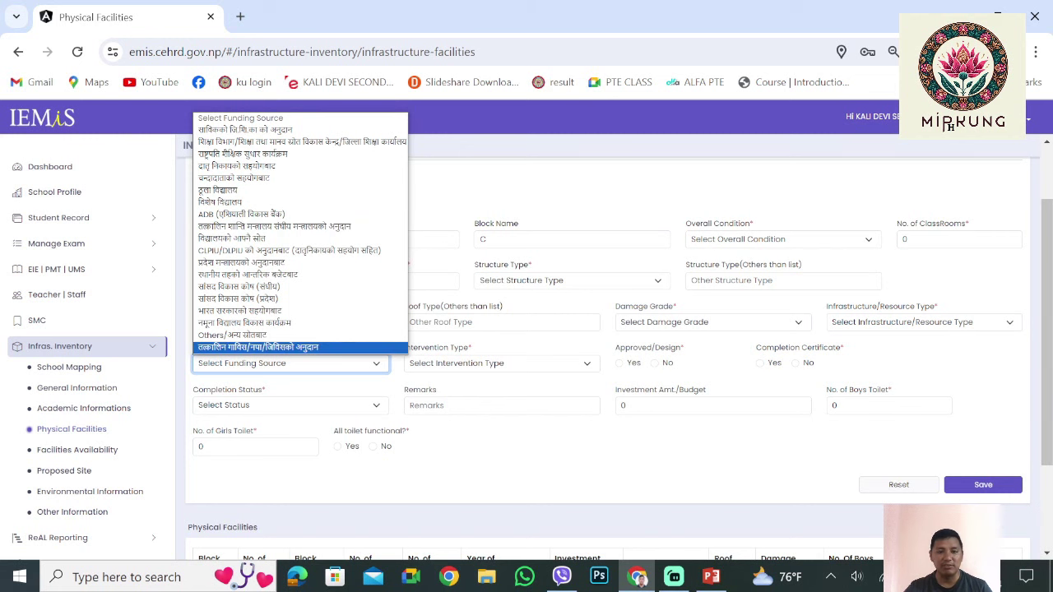
{"action": "key", "text": "Escape"}
{"action": "key", "text": "Tab"}
{"action": "key", "text": "alt+Down"}
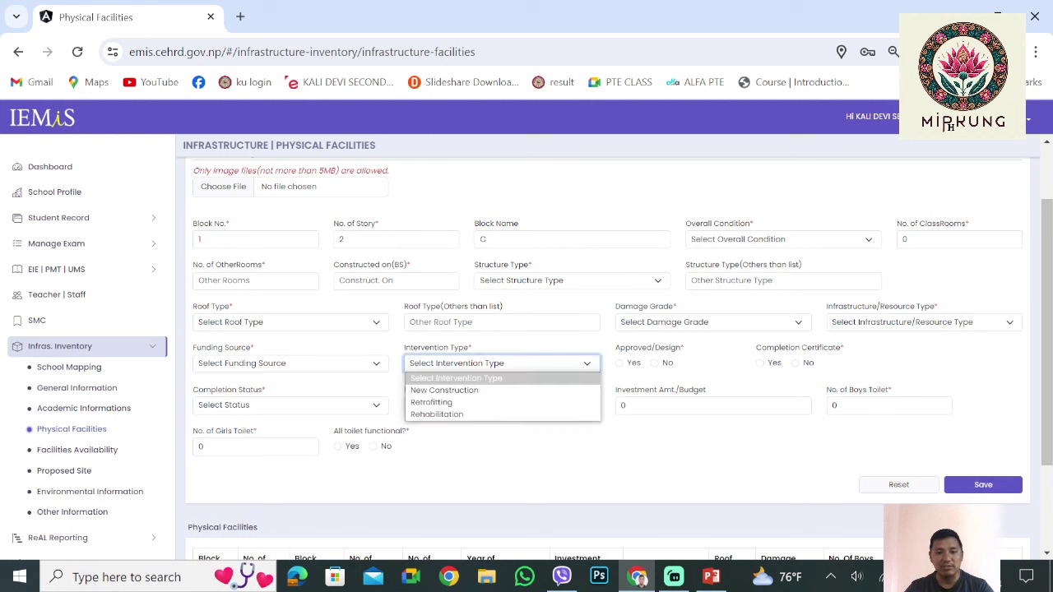
{"action": "key", "text": "Down"}
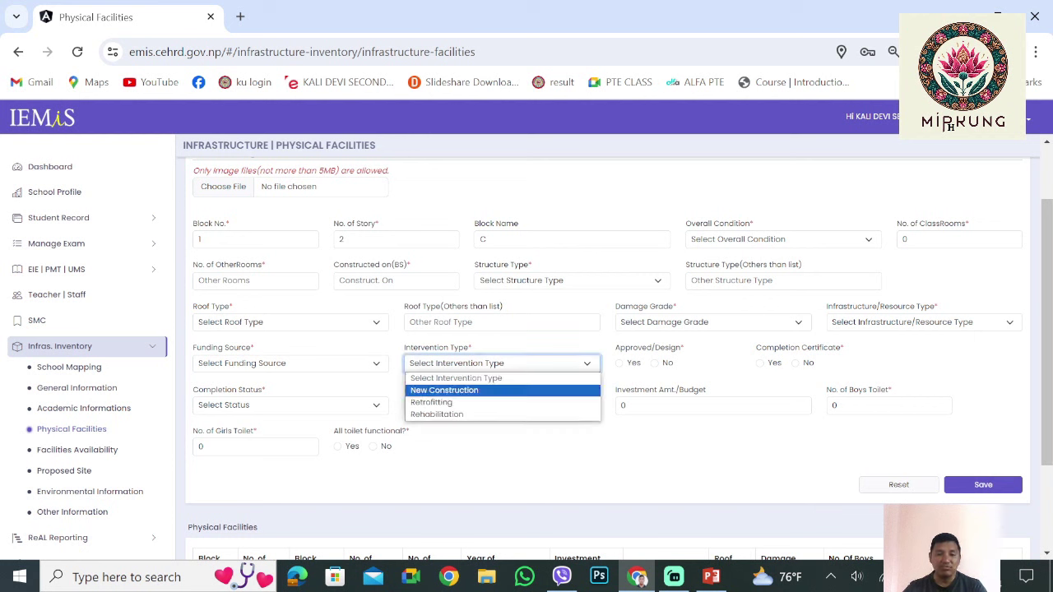
{"action": "key", "text": "Down"}
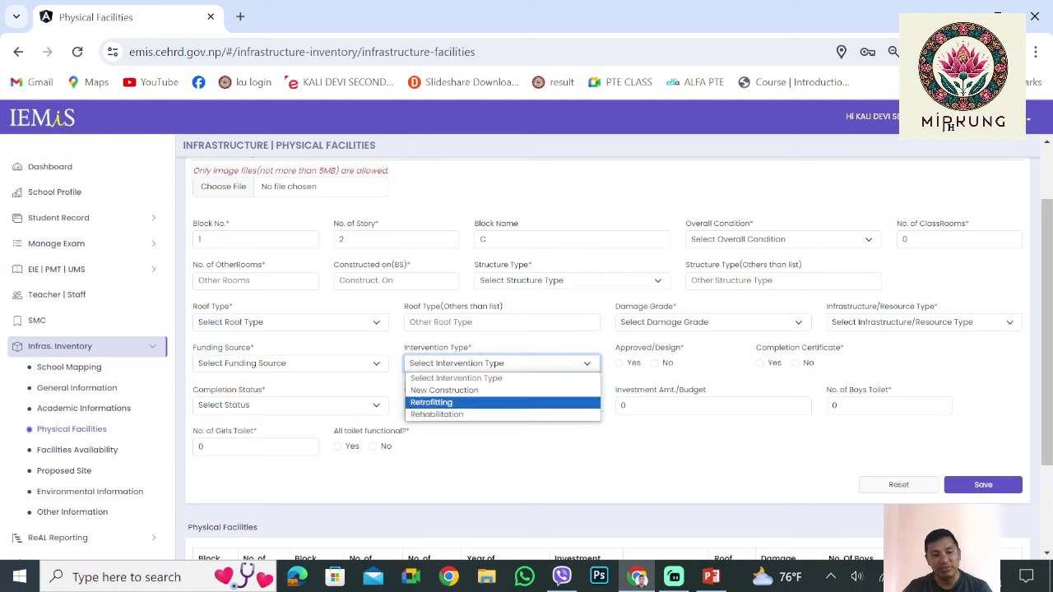
{"action": "key", "text": "Down"}
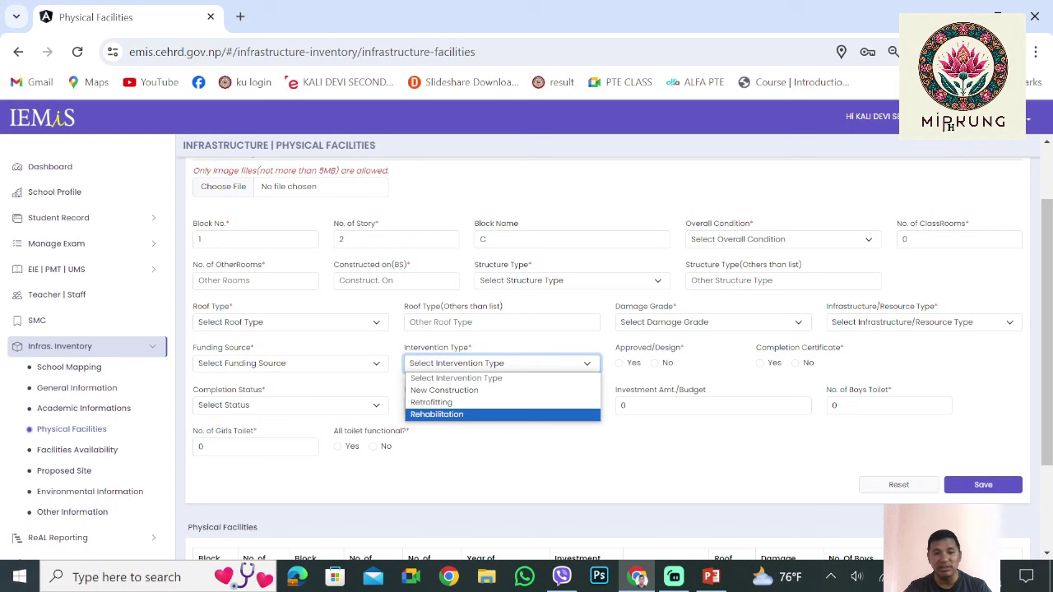
{"action": "key", "text": "Up"}
{"action": "key", "text": "Up"}
{"action": "key", "text": "Down"}
{"action": "key", "text": "Escape"}
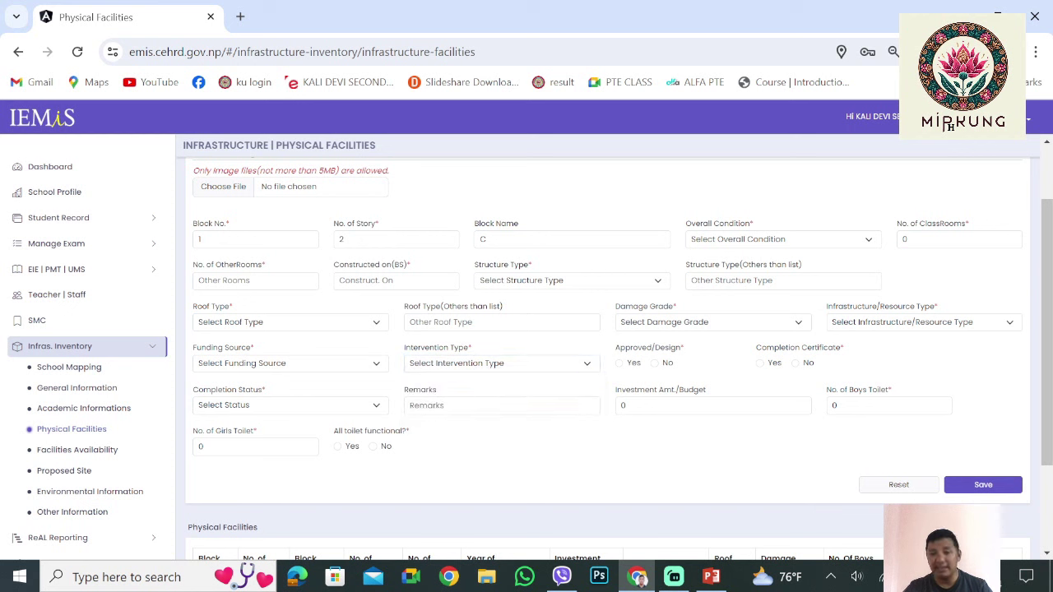
Mark the design approved and the completion certificate Yes, dated 2081/02/27
{"action": "left_click", "coordinate": [618, 363]}
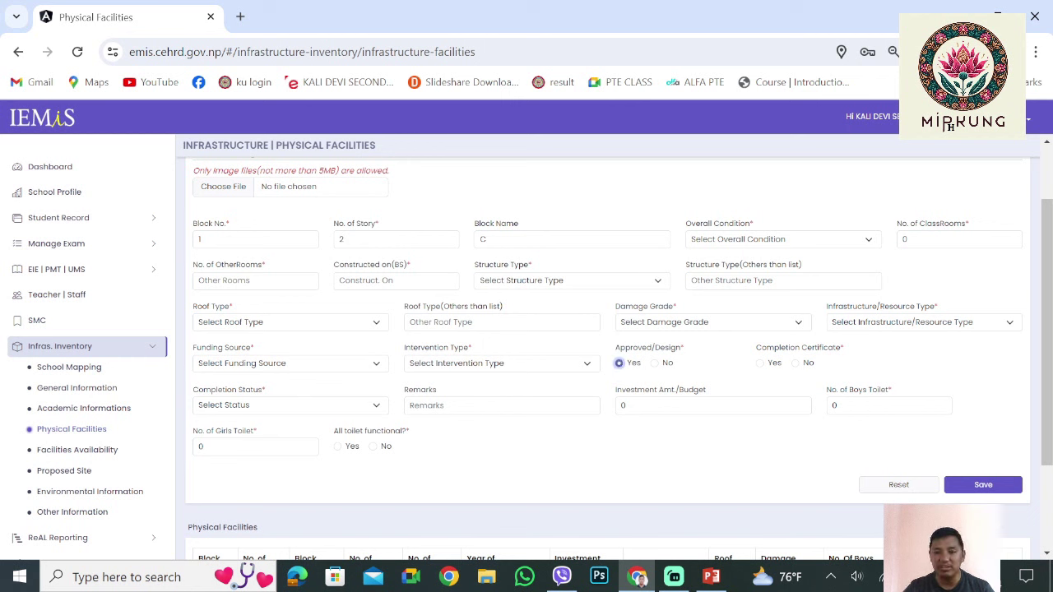
{"action": "left_click", "coordinate": [759, 363]}
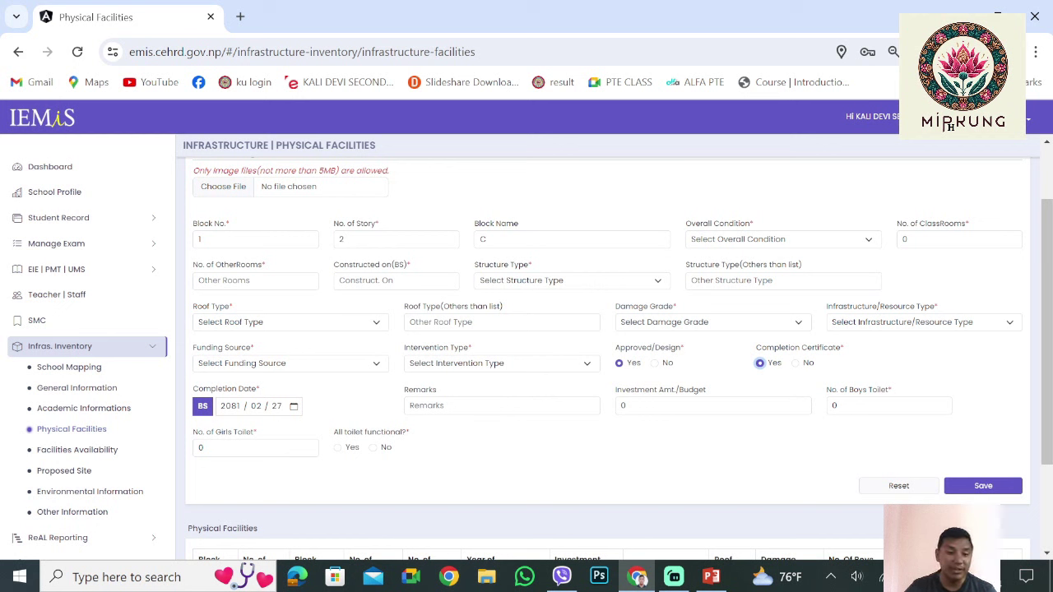
{"action": "left_click", "coordinate": [277, 405]}
{"action": "key", "text": "Tab"}
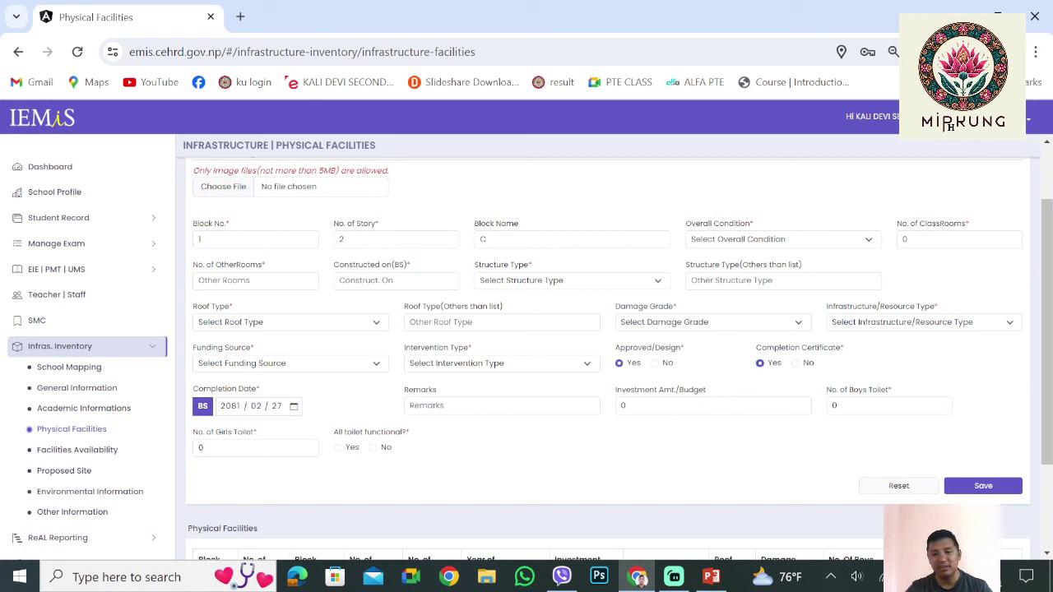
{"action": "key", "text": "Tab"}
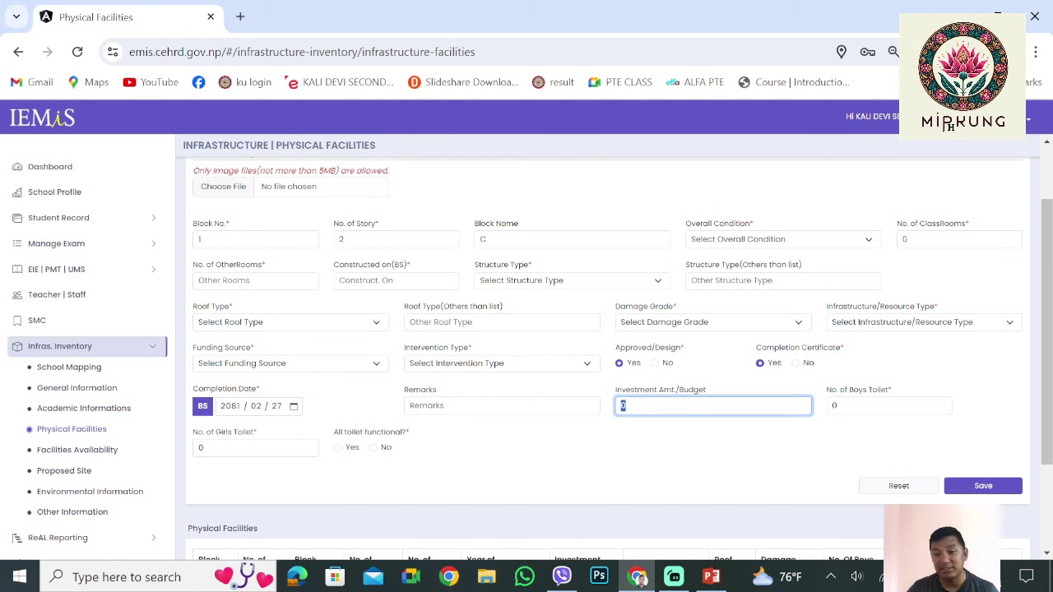
Clear the boys' toilet count and save the physical facility record
{"action": "left_click", "coordinate": [888, 406]}
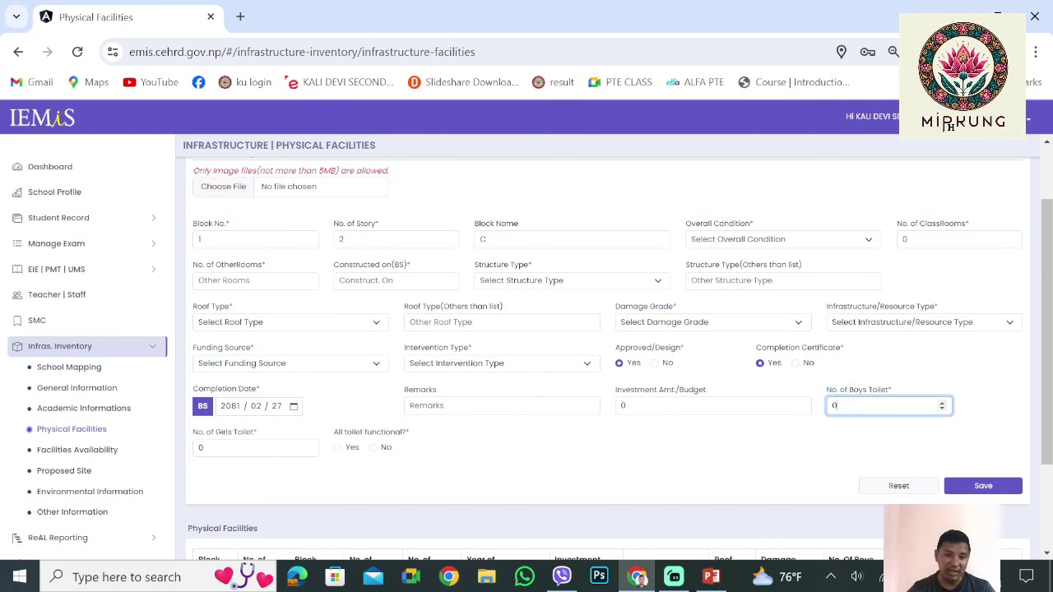
{"action": "key", "text": "ctrl+a"}
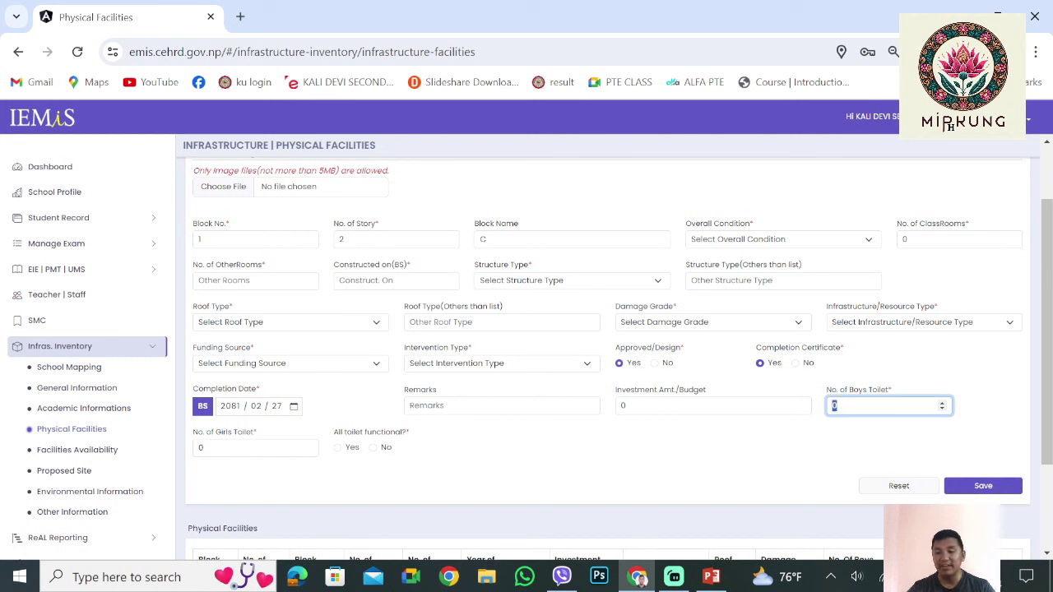
{"action": "key", "text": "BackSpace"}
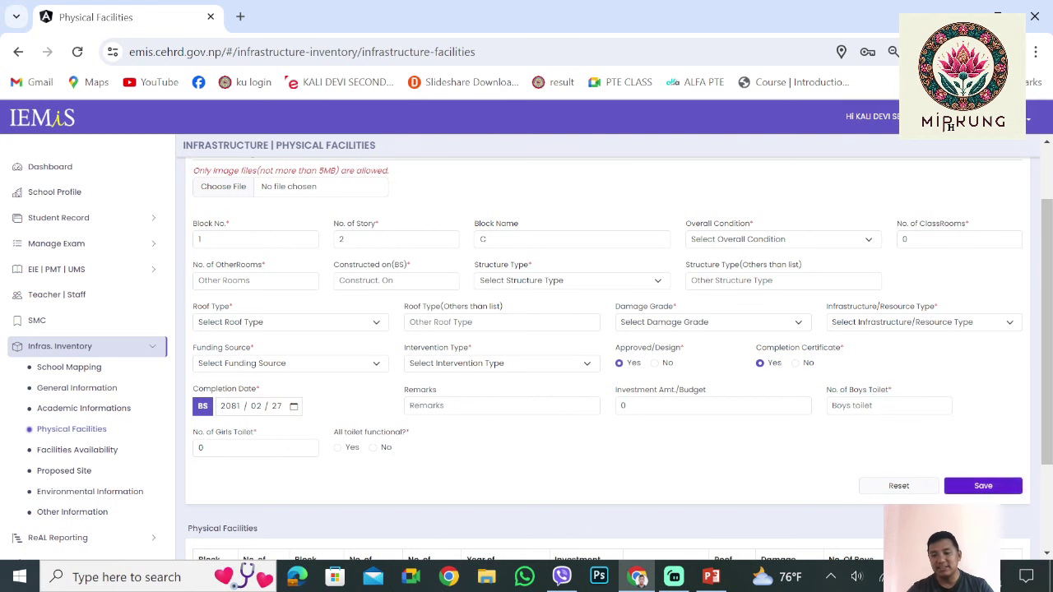
{"action": "left_click", "coordinate": [983, 485]}
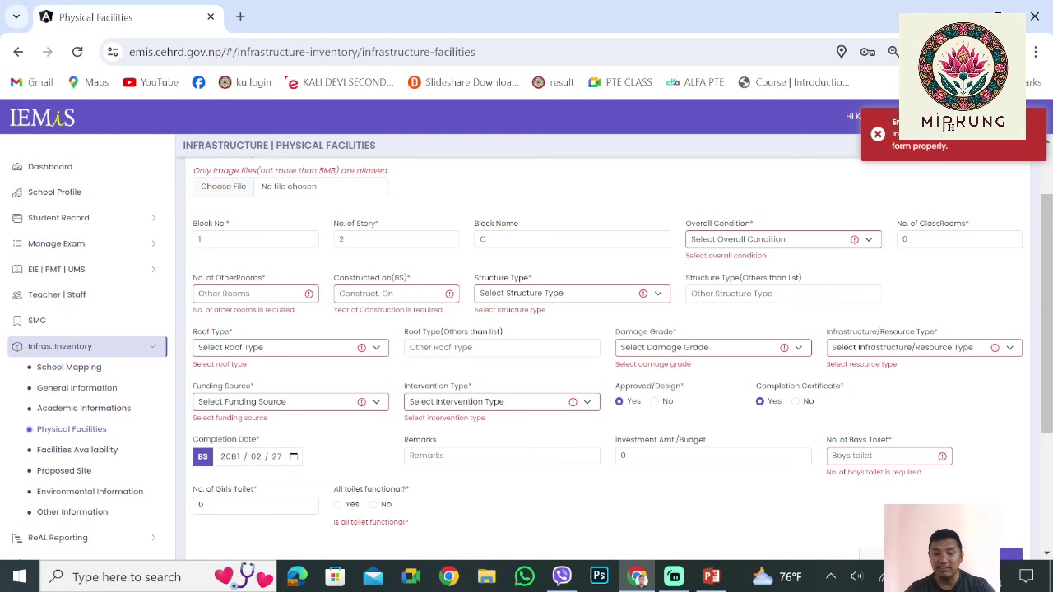
Revisit the boys' toilet count, then go to Facilities Availability under Infras. Inventory
{"action": "scroll", "coordinate": [308, 422], "scroll_direction": "down", "scroll_amount": 1}
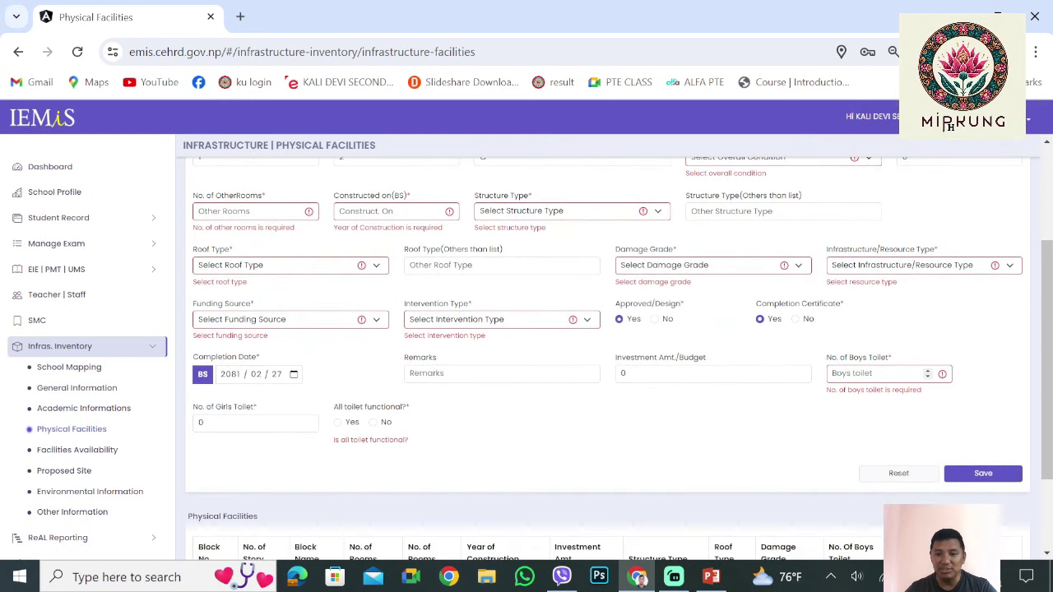
{"action": "left_click", "coordinate": [880, 374]}
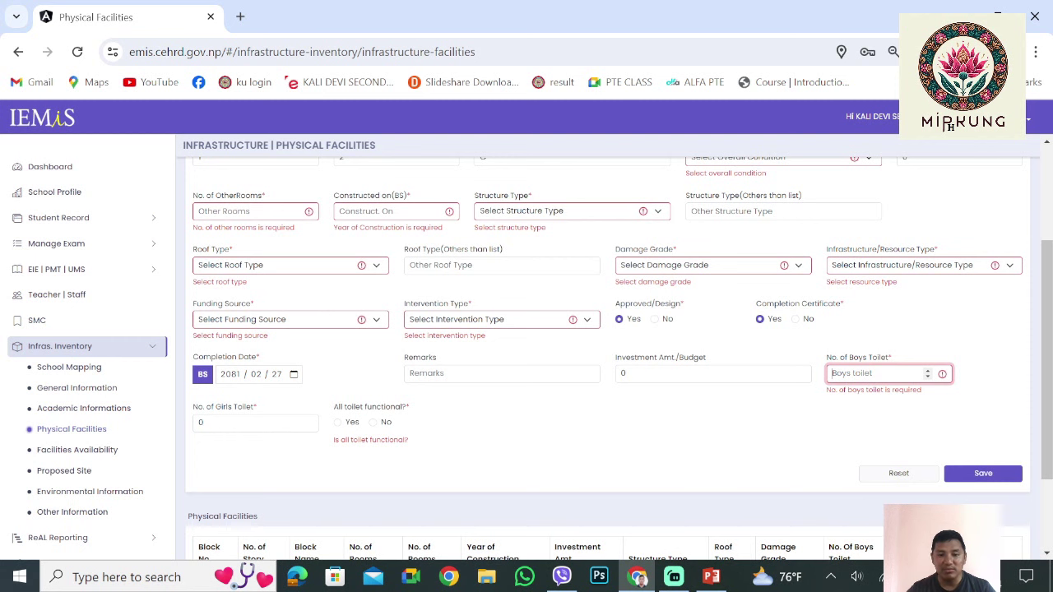
{"action": "scroll", "coordinate": [607, 345], "scroll_direction": "up", "scroll_amount": 2}
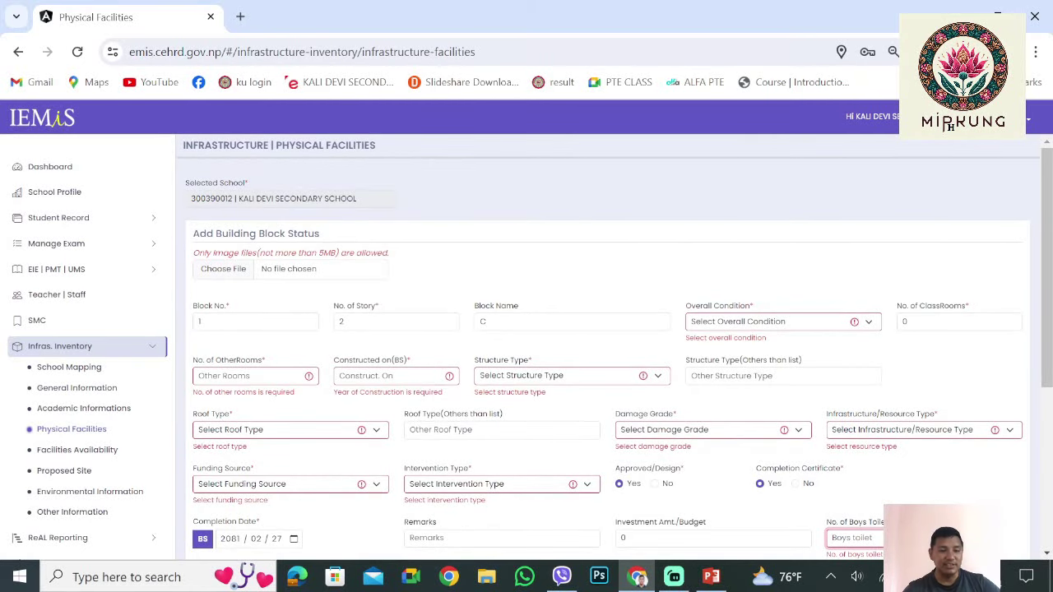
{"action": "scroll", "coordinate": [608, 359], "scroll_direction": "down", "scroll_amount": 2}
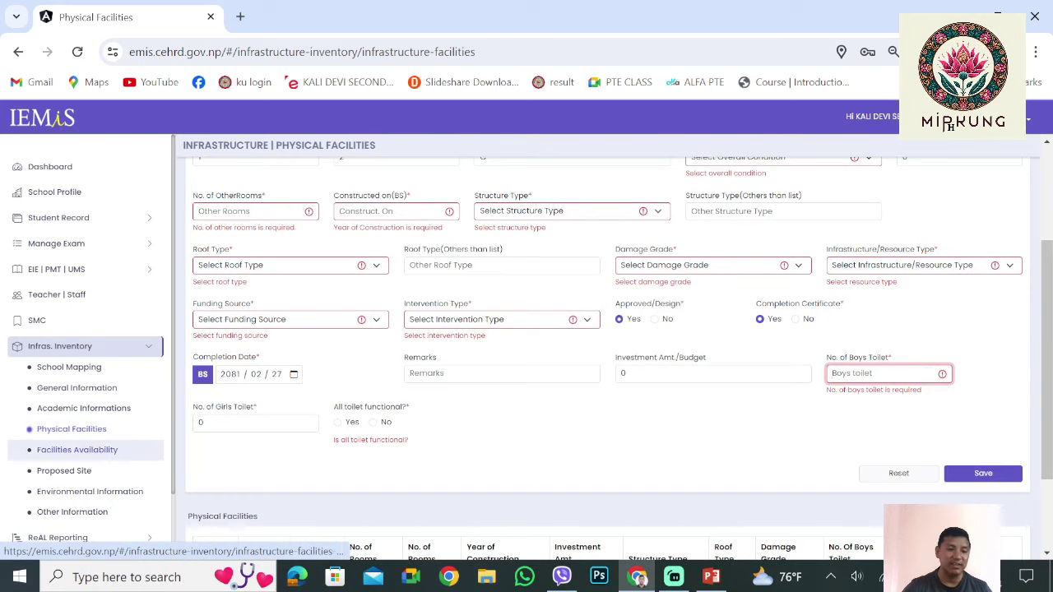
{"action": "left_click", "coordinate": [77, 450]}
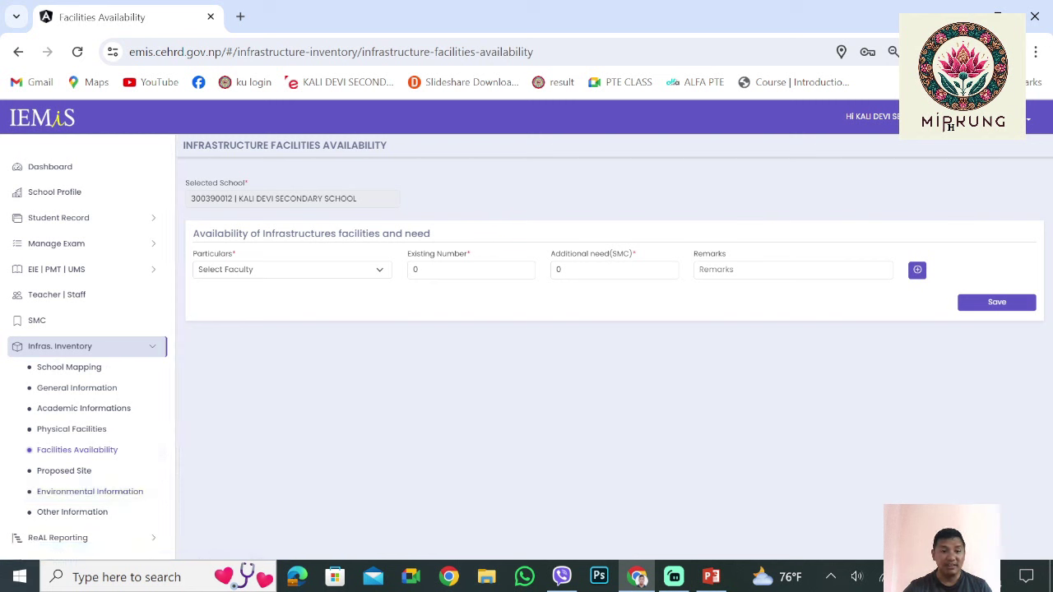
Choose Classrooms as the facility in Particulars
{"action": "left_click", "coordinate": [292, 269]}
{"action": "key", "text": "Down"}
{"action": "key", "text": "Return"}
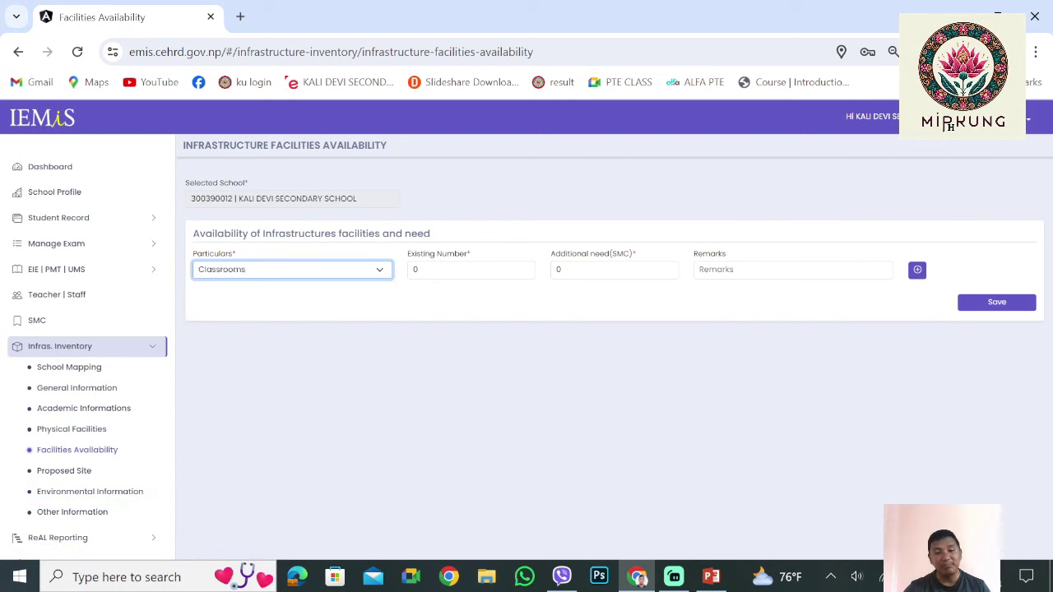
{"action": "key", "text": "Tab"}
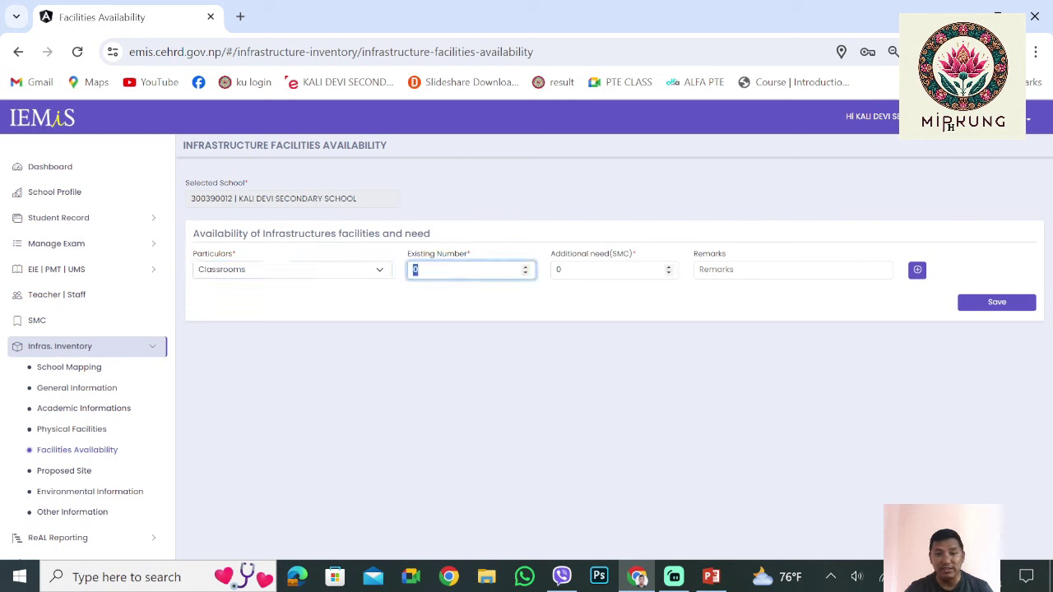
{"action": "key", "text": "Tab"}
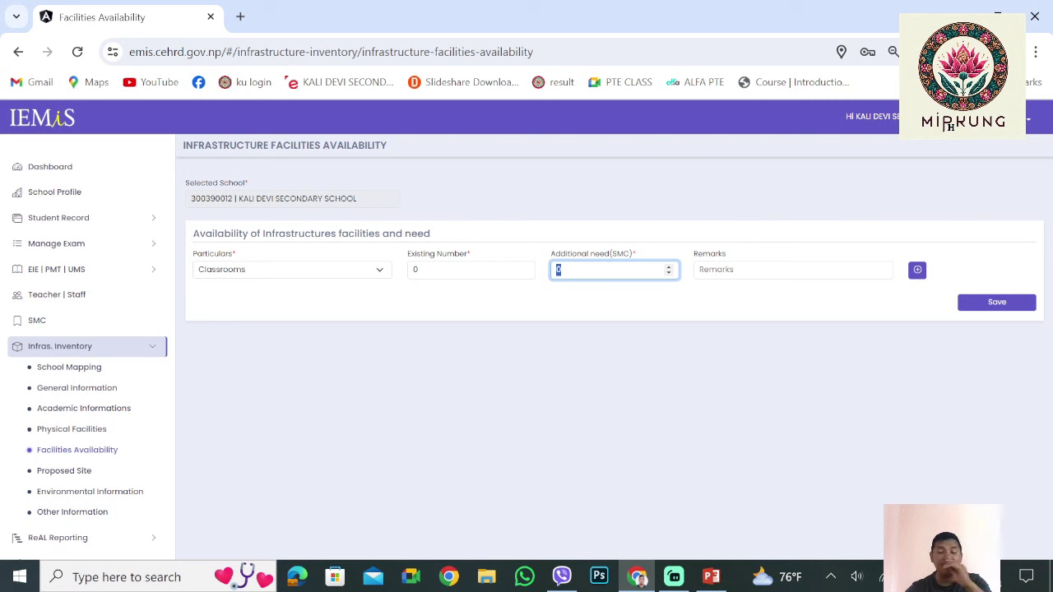
{"action": "left_click", "coordinate": [469, 270]}
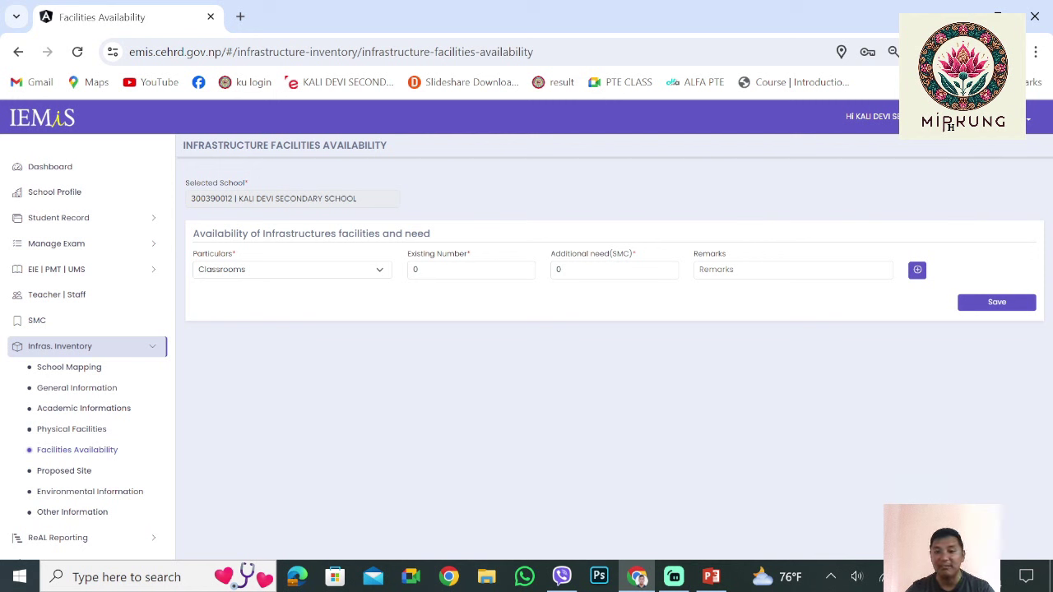
{"action": "left_click", "coordinate": [740, 269]}
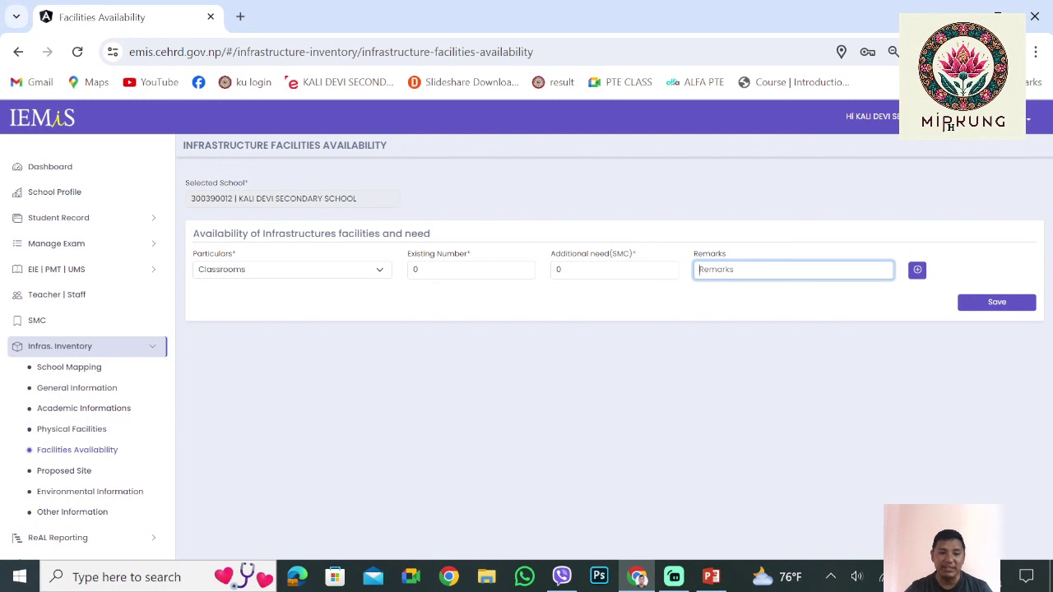
{"action": "left_click", "coordinate": [292, 270]}
{"action": "left_click", "coordinate": [292, 270]}
{"action": "left_click", "coordinate": [293, 270]}
{"action": "left_click", "coordinate": [292, 269]}
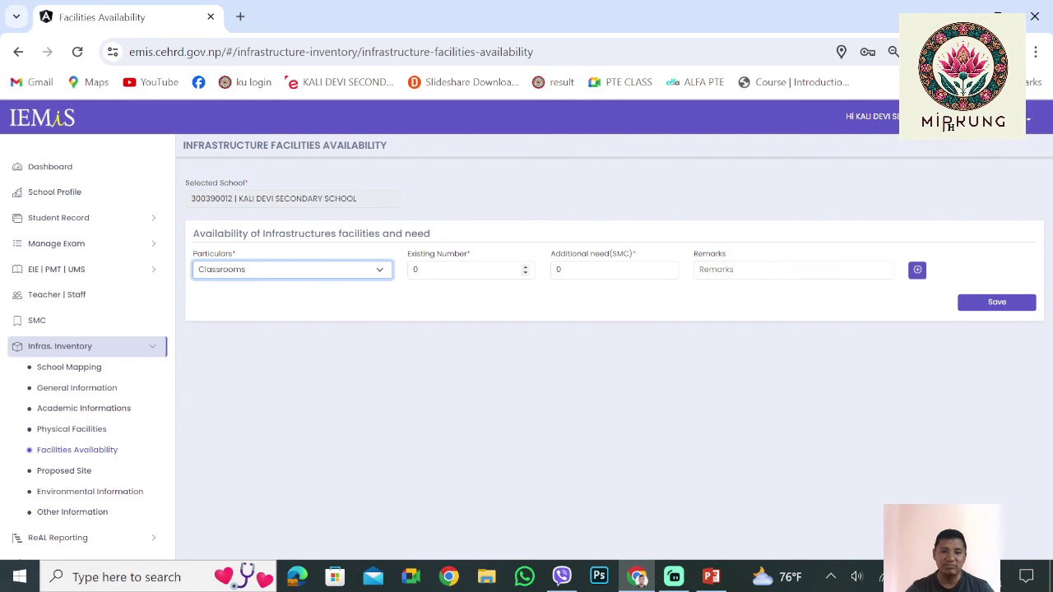
Enter 15 existing classrooms and 4 additional classrooms needed
{"action": "key", "text": "Tab"}
{"action": "type", "text": "15"}
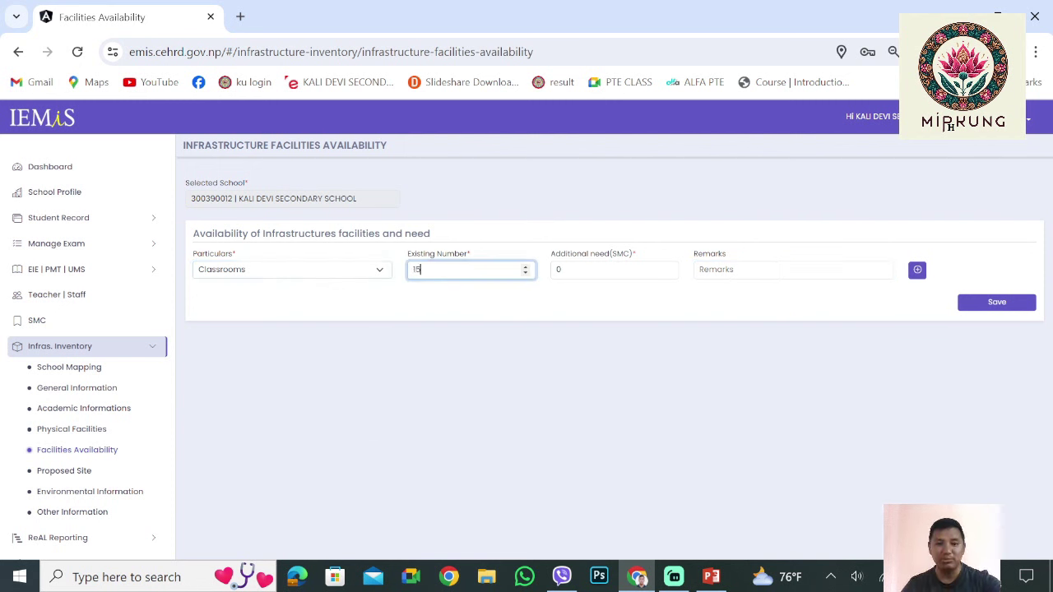
{"action": "key", "text": "Tab"}
{"action": "type", "text": "1"}
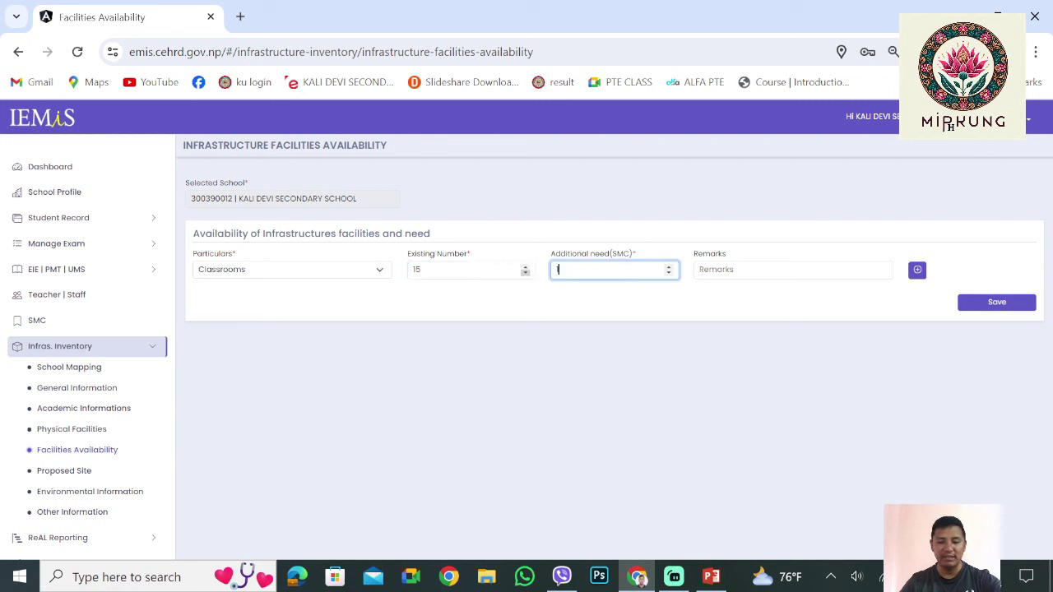
{"action": "key", "text": "BackSpace"}
{"action": "type", "text": "4"}
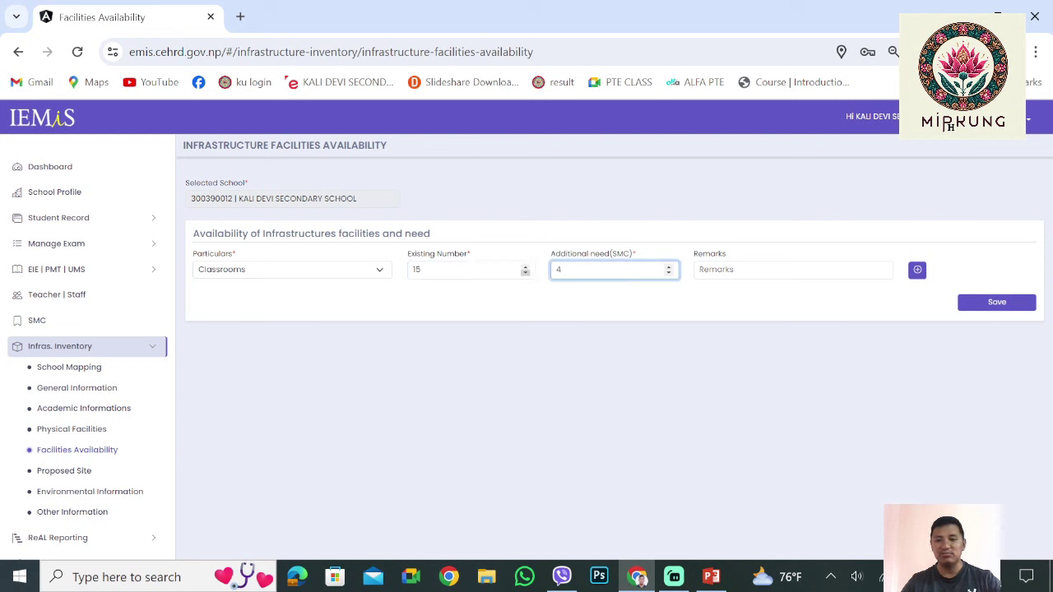
{"action": "key", "text": "Tab"}
Add the remark 'BECAUSE OF INCREASE IN STUDENTS FLOW' and a second facility row
{"action": "type", "text": "BECAUSE OF "}
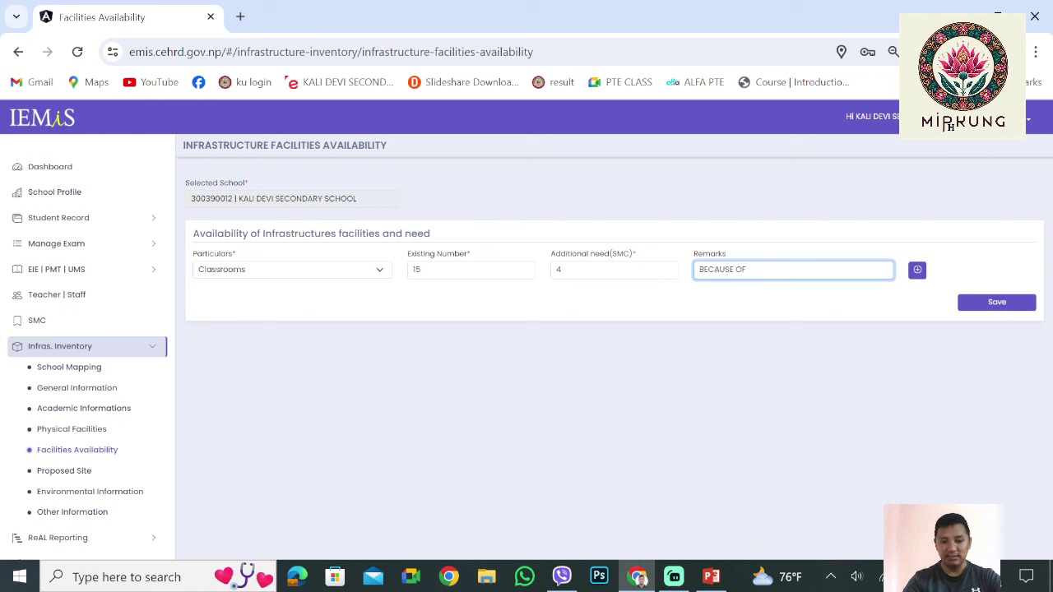
{"action": "type", "text": "O"}
{"action": "type", "text": "VER"}
{"action": "key", "text": "BackSpace"}
{"action": "key", "text": "BackSpace"}
{"action": "key", "text": "BackSpace"}
{"action": "key", "text": "BackSpace"}
{"action": "type", "text": "STUDENTS "}
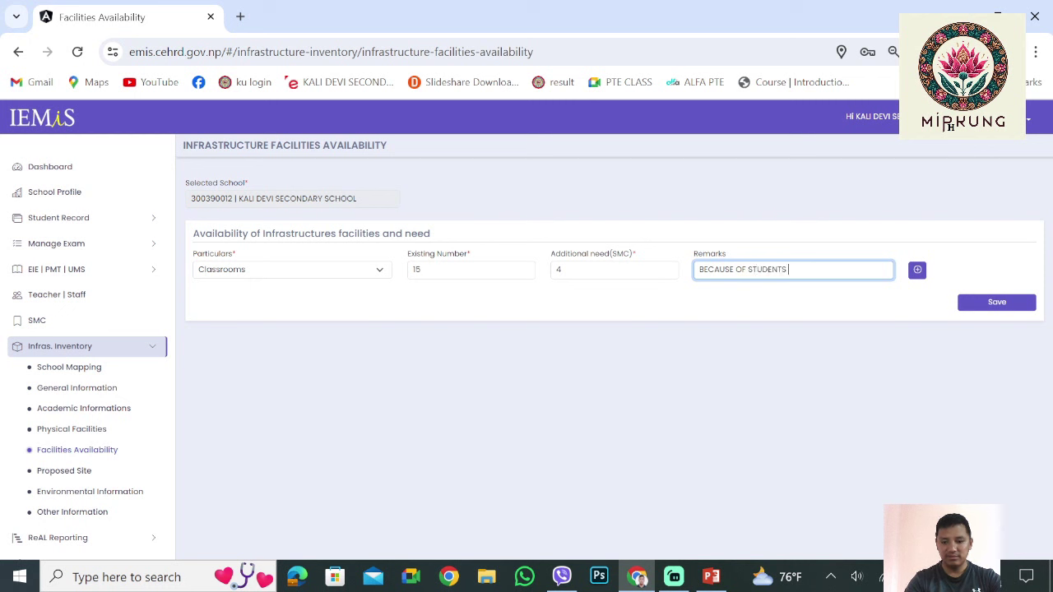
{"action": "type", "text": "FLOW"}
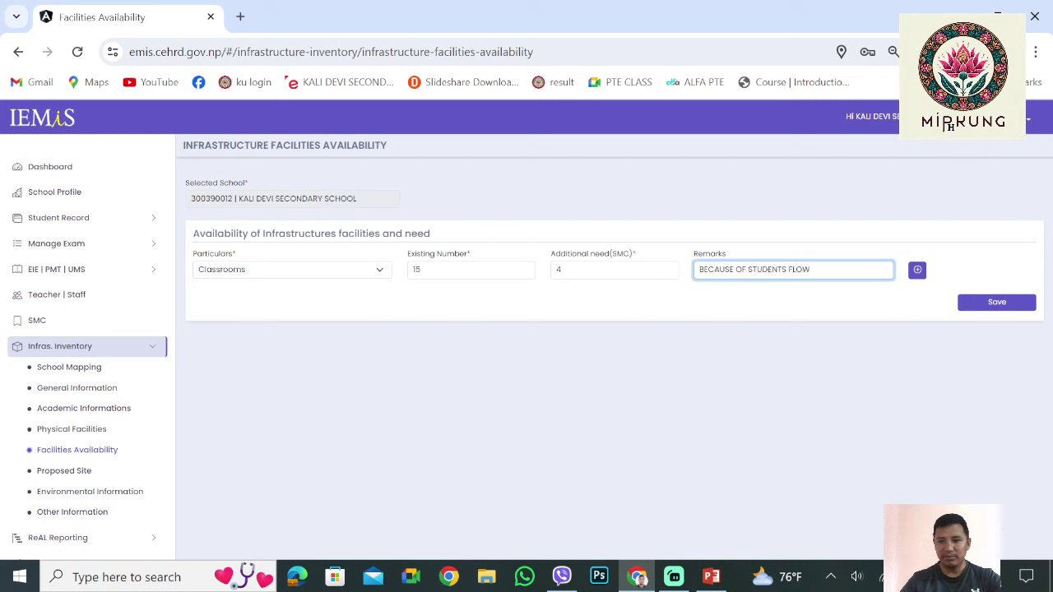
{"action": "type", "text": " INCRE"}
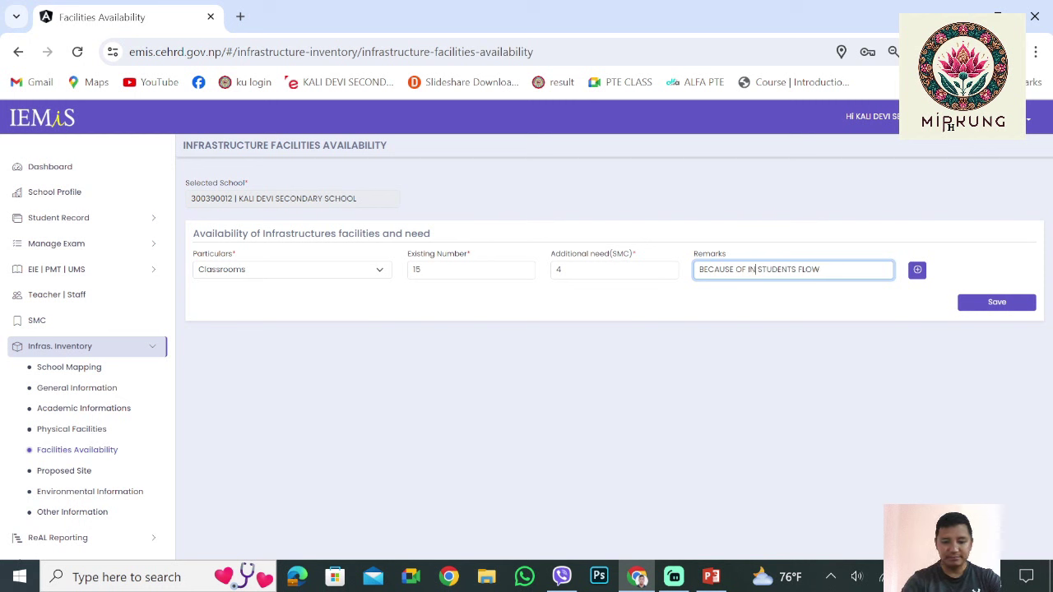
{"action": "type", "text": "ASE IN"}
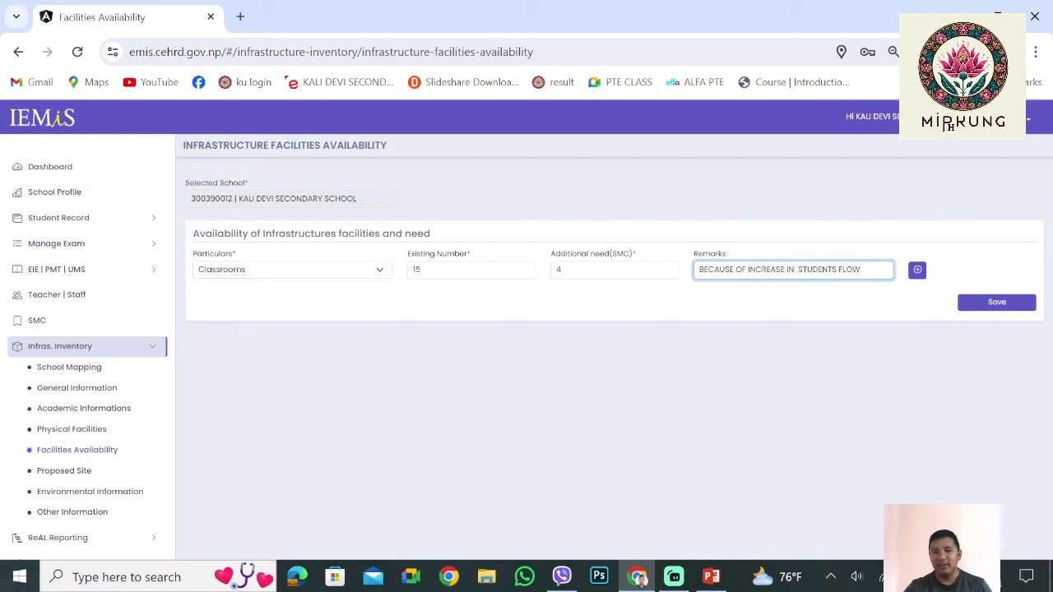
{"action": "key", "text": "ctrl+shift+Left"}
{"action": "key", "text": "ctrl+shift+Left"}
{"action": "key", "text": "ctrl+shift+Left"}
{"action": "key", "text": "ctrl+shift+Left"}
{"action": "key", "text": "ctrl+shift+Left"}
{"action": "key", "text": "ctrl+shift+Left"}
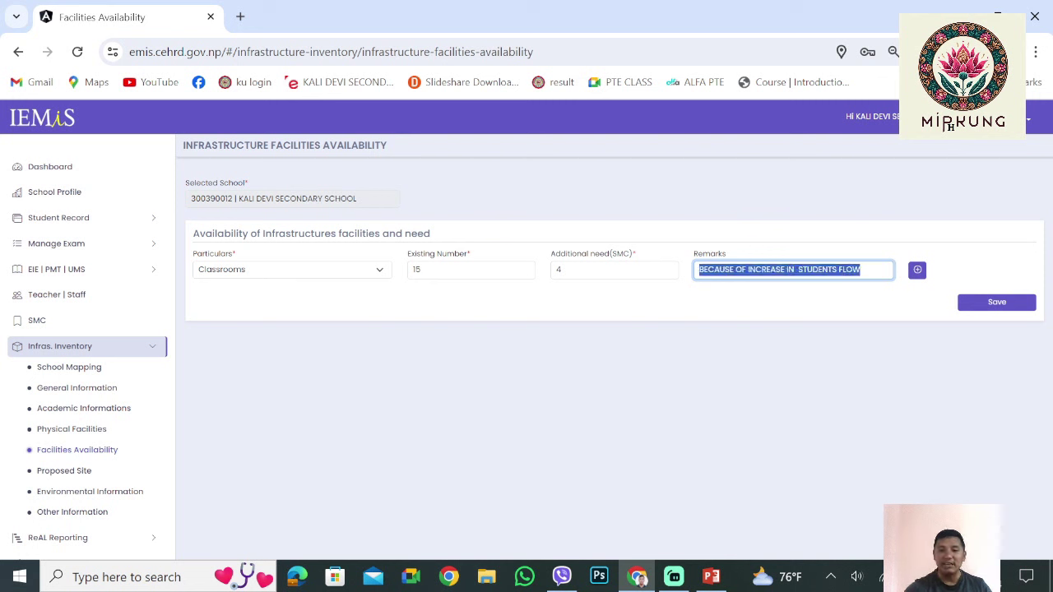
{"action": "left_click", "coordinate": [951, 125]}
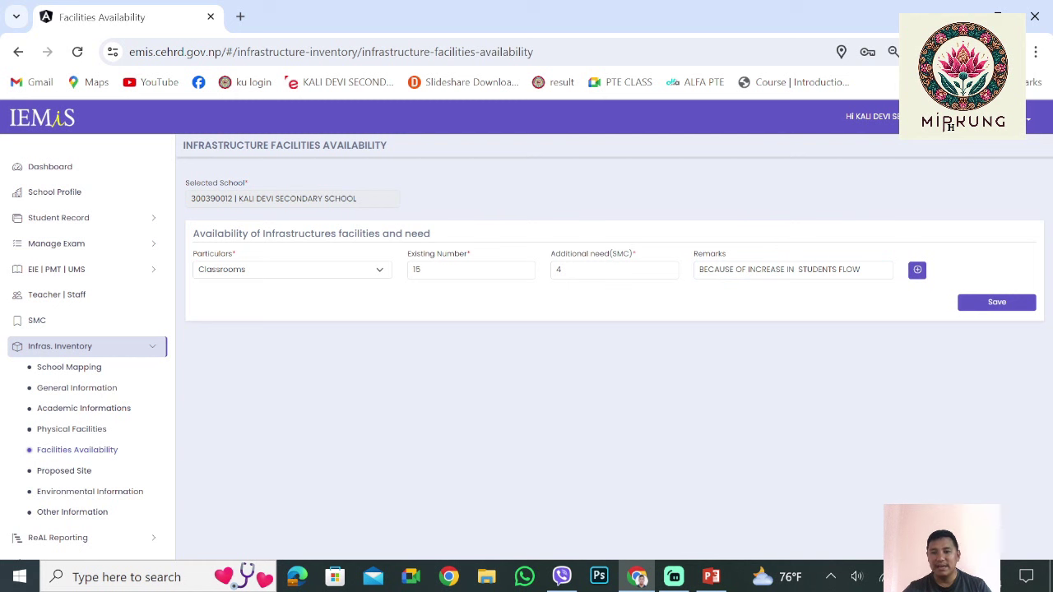
{"action": "left_click", "coordinate": [917, 269]}
Set row two to Administration/ Office with 0 existing and 1 additional needed
{"action": "left_click", "coordinate": [292, 292]}
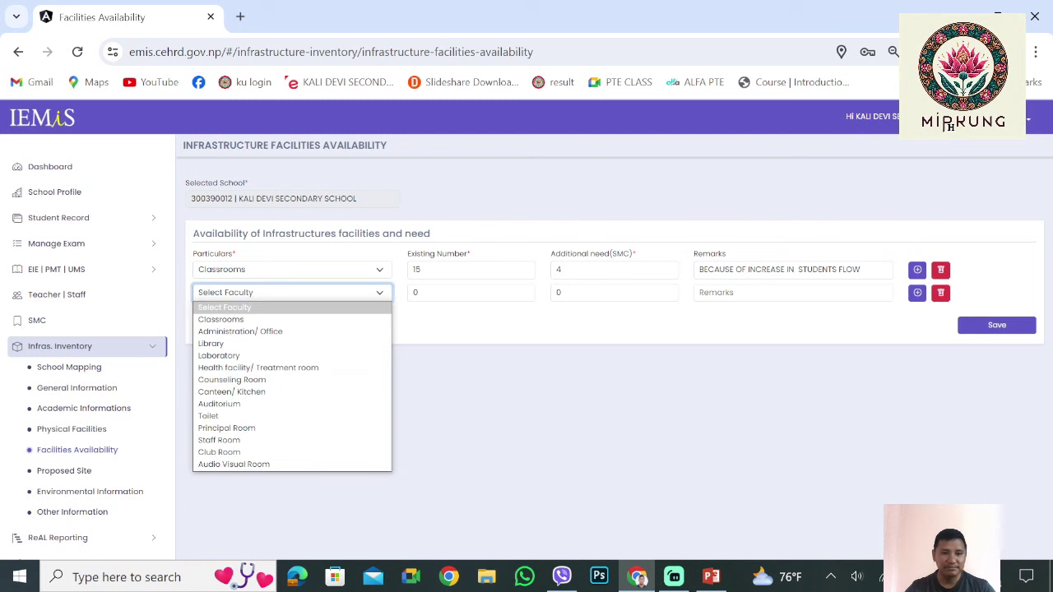
{"action": "key", "text": "Down"}
{"action": "key", "text": "Down"}
{"action": "key", "text": "Return"}
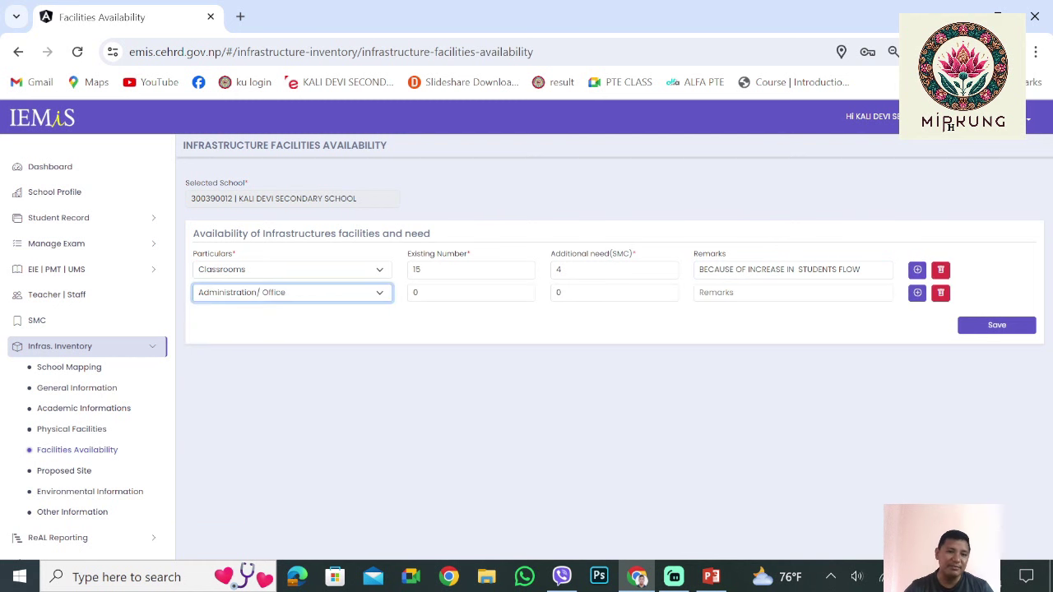
{"action": "key", "text": "Tab"}
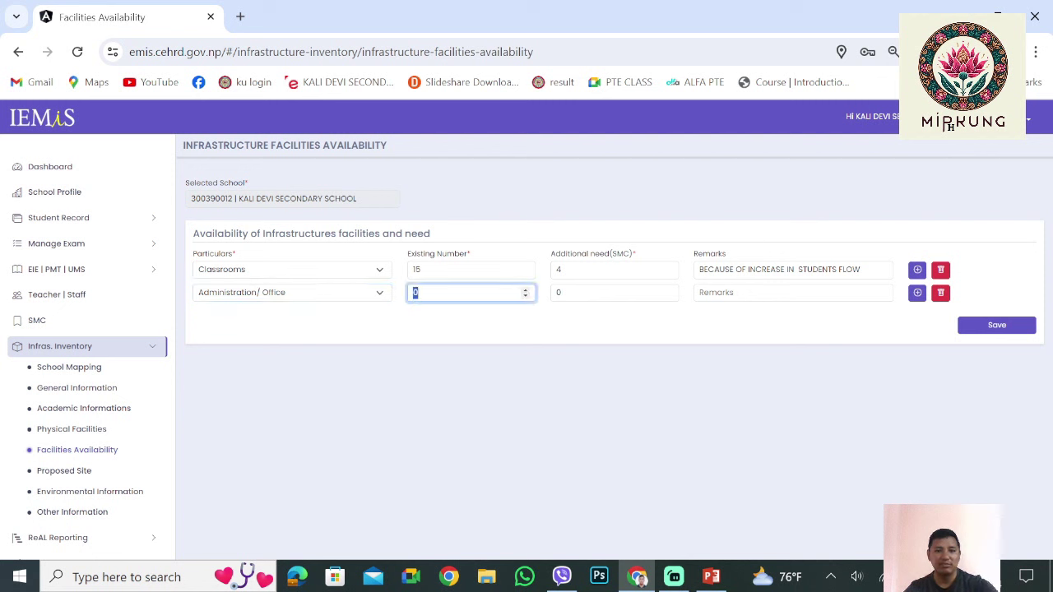
{"action": "type", "text": "1"}
{"action": "key", "text": "Tab"}
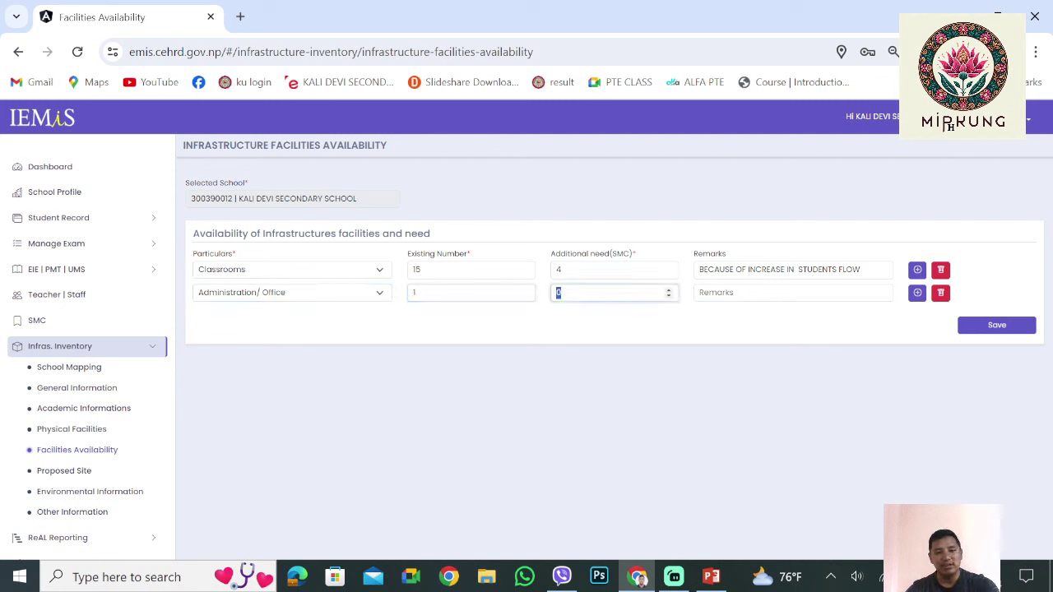
{"action": "key", "text": "shift+Tab"}
{"action": "type", "text": "0"}
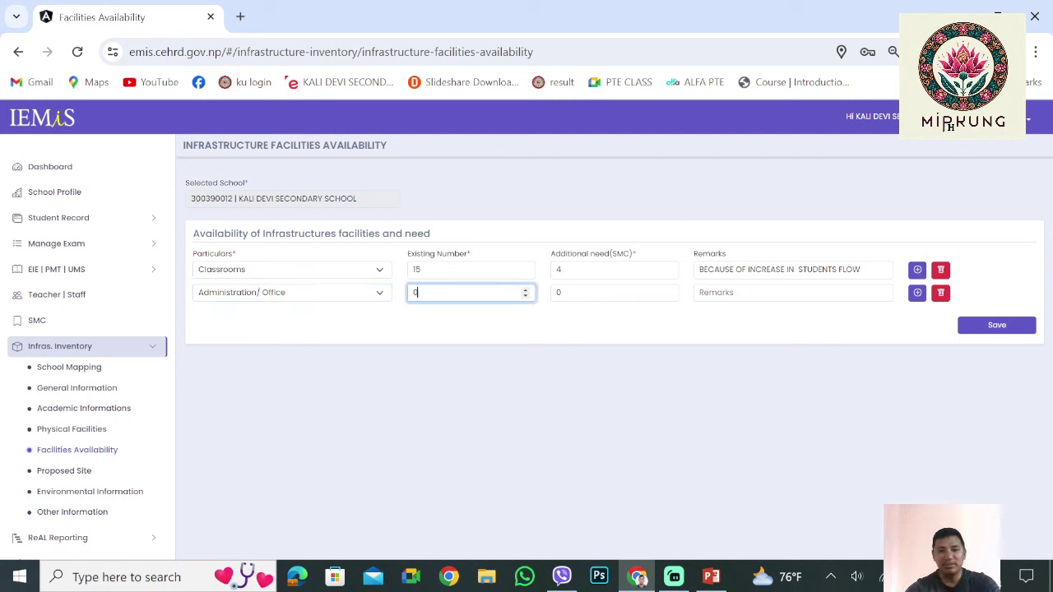
{"action": "key", "text": "Tab"}
{"action": "type", "text": "1"}
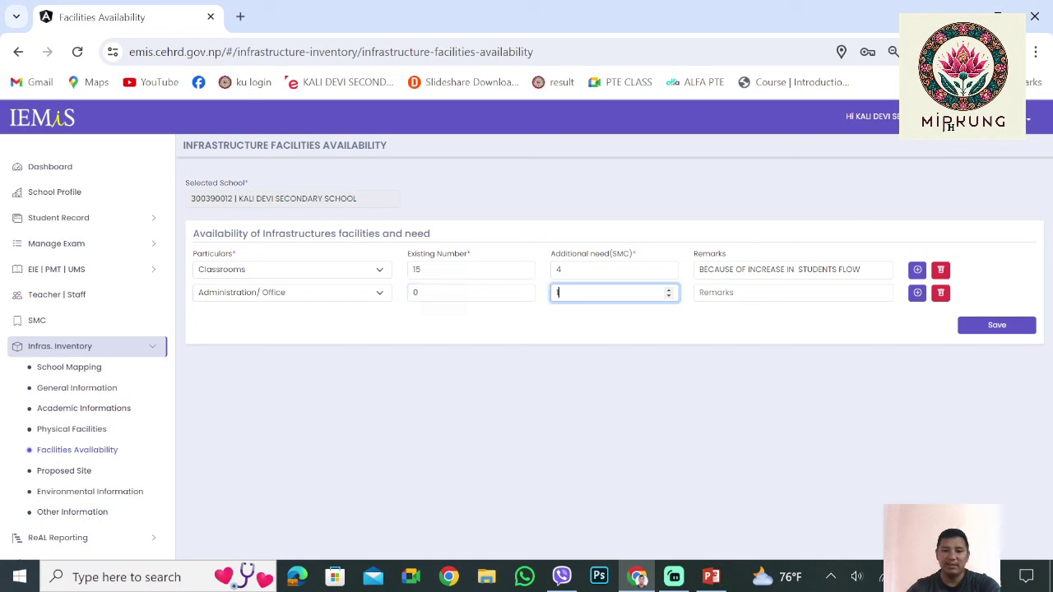
{"action": "key", "text": "Tab"}
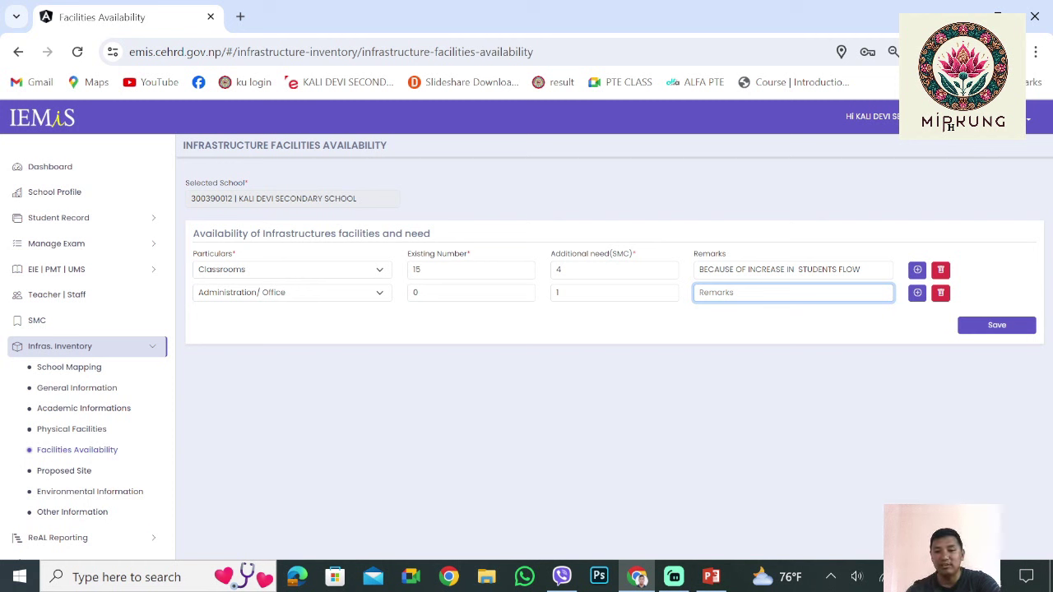
Add a third facility row and choose Audio Visual Room as its facility
{"action": "key", "text": "Tab"}
{"action": "key", "text": "Return"}
{"action": "key", "text": "Tab"}
{"action": "key", "text": "Tab"}
{"action": "key", "text": "alt+Down"}
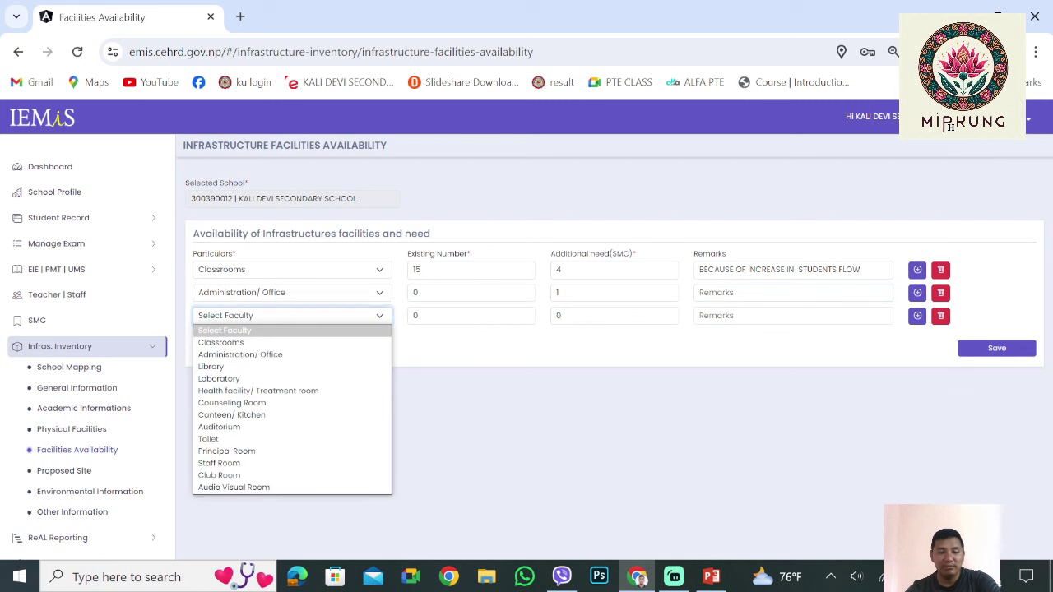
{"action": "key", "text": "Down"}
{"action": "key", "text": "Down"}
{"action": "key", "text": "Down"}
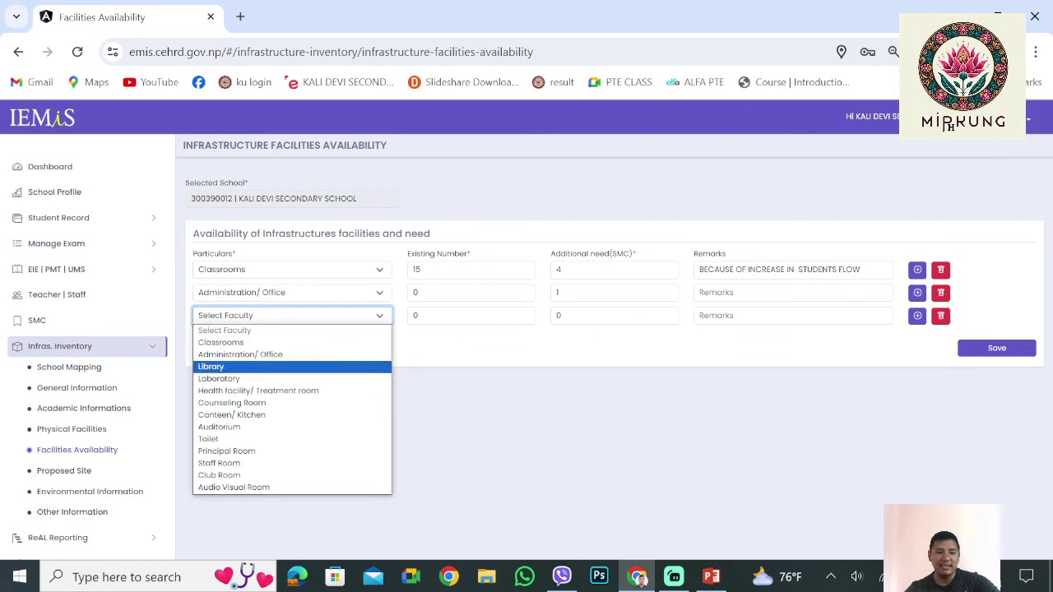
{"action": "key", "text": "Down"}
{"action": "key", "text": "Down"}
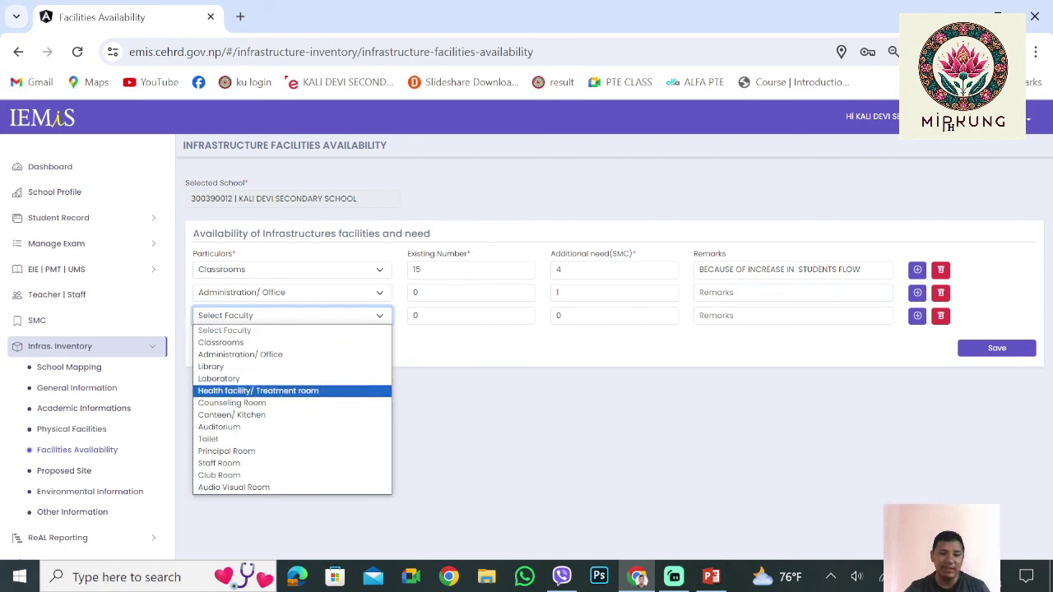
{"action": "key", "text": "Down"}
{"action": "key", "text": "Down"}
{"action": "key", "text": "Down"}
{"action": "key", "text": "Down"}
{"action": "key", "text": "Down"}
{"action": "key", "text": "Down"}
{"action": "key", "text": "Down"}
{"action": "key", "text": "Down"}
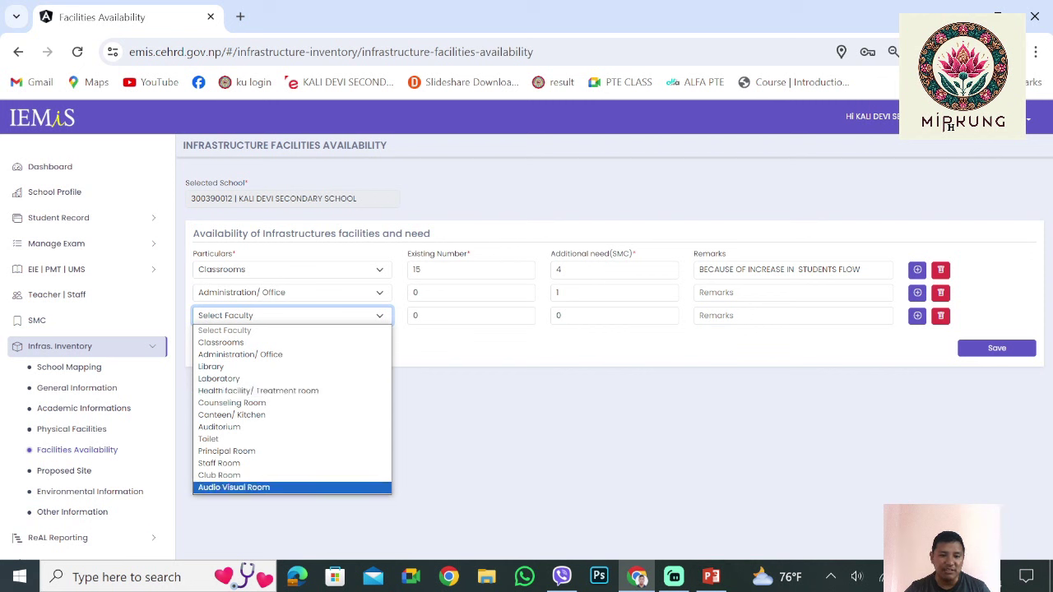
{"action": "key", "text": "Up"}
{"action": "key", "text": "Up"}
{"action": "key", "text": "Up"}
{"action": "key", "text": "Up"}
{"action": "key", "text": "Up"}
{"action": "key", "text": "Up"}
{"action": "key", "text": "Up"}
{"action": "key", "text": "Up"}
{"action": "key", "text": "Down"}
{"action": "key", "text": "Down"}
{"action": "key", "text": "Down"}
{"action": "key", "text": "Down"}
{"action": "key", "text": "Down"}
{"action": "key", "text": "Down"}
{"action": "key", "text": "Down"}
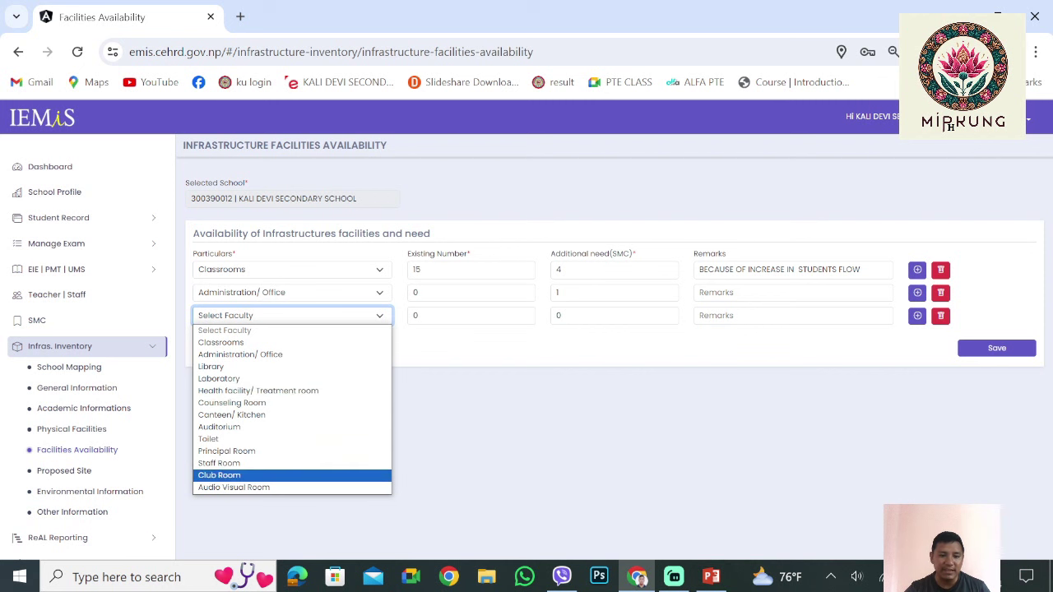
{"action": "key", "text": "Up"}
{"action": "key", "text": "Up"}
{"action": "key", "text": "Up"}
{"action": "key", "text": "Up"}
{"action": "key", "text": "Up"}
{"action": "key", "text": "Down"}
{"action": "key", "text": "Down"}
{"action": "key", "text": "Down"}
{"action": "key", "text": "Down"}
{"action": "key", "text": "Down"}
{"action": "key", "text": "Down"}
{"action": "key", "text": "Return"}
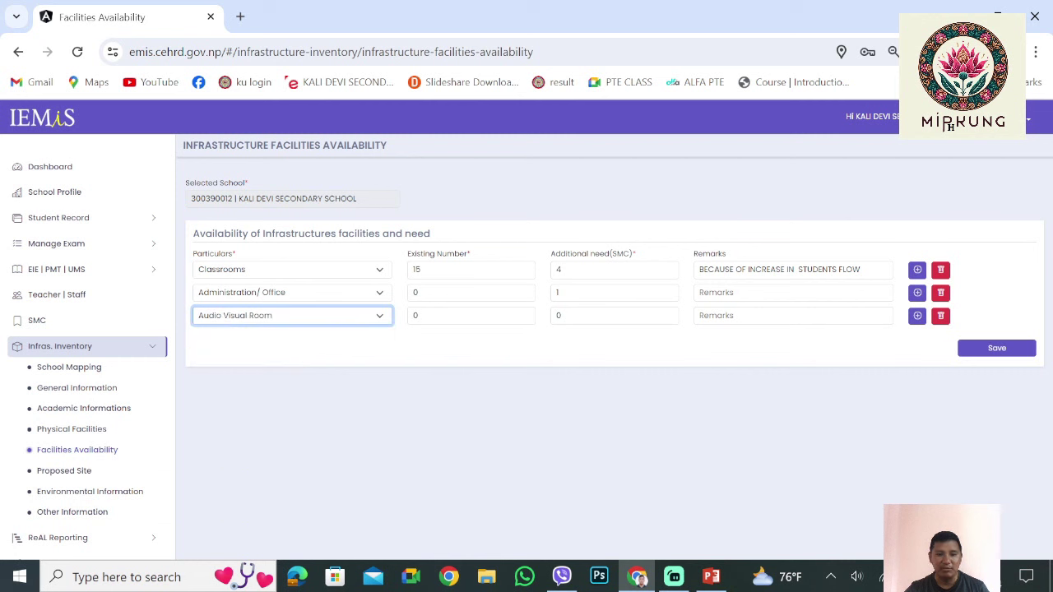
Give Audio Visual Room additional need 1 and the remark 'T EXPOSE STUDENTS ACTIVITY'
{"action": "key", "text": "Tab"}
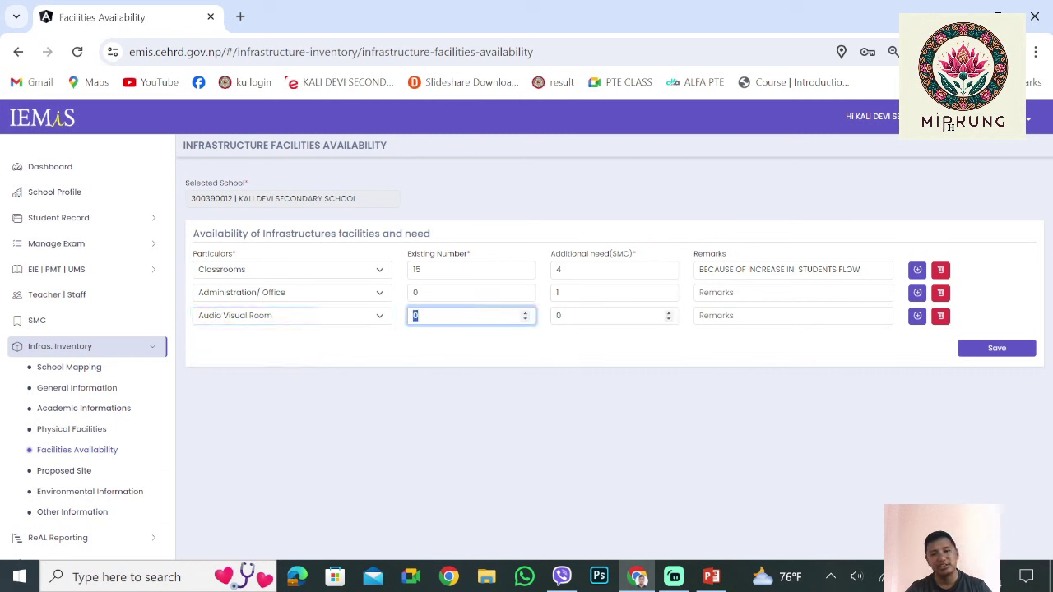
{"action": "key", "text": "Tab"}
{"action": "type", "text": "1"}
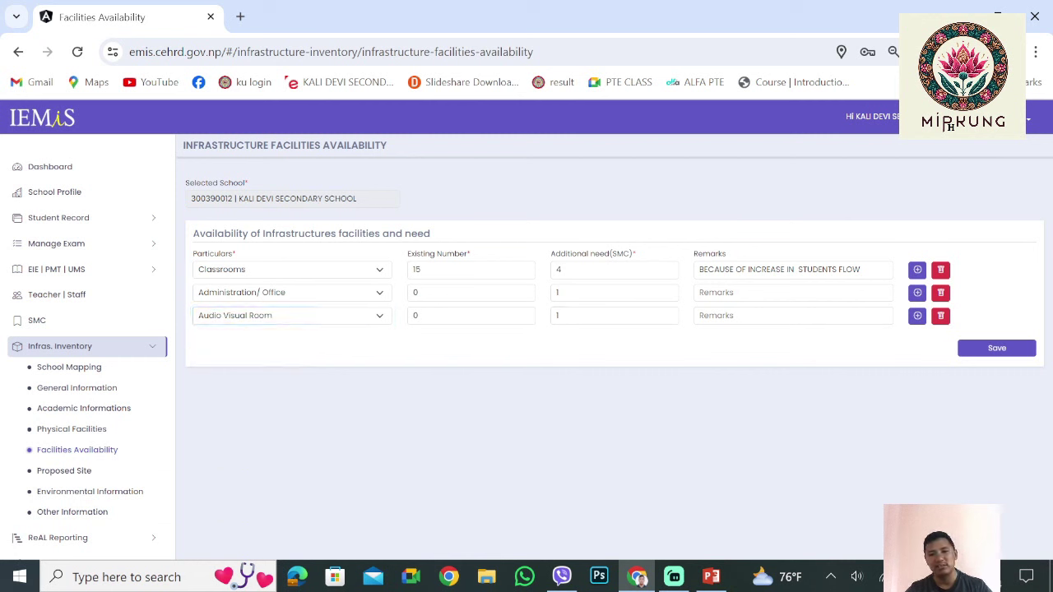
{"action": "key", "text": "Tab"}
{"action": "type", "text": "T"}
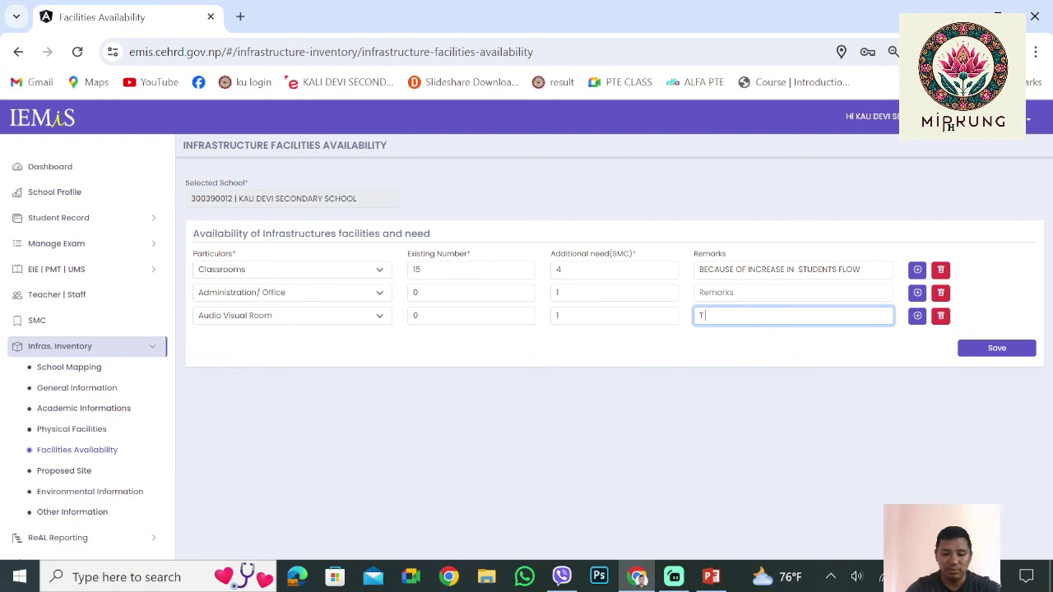
{"action": "type", "text": " EXPLOSE STUDENTS A"}
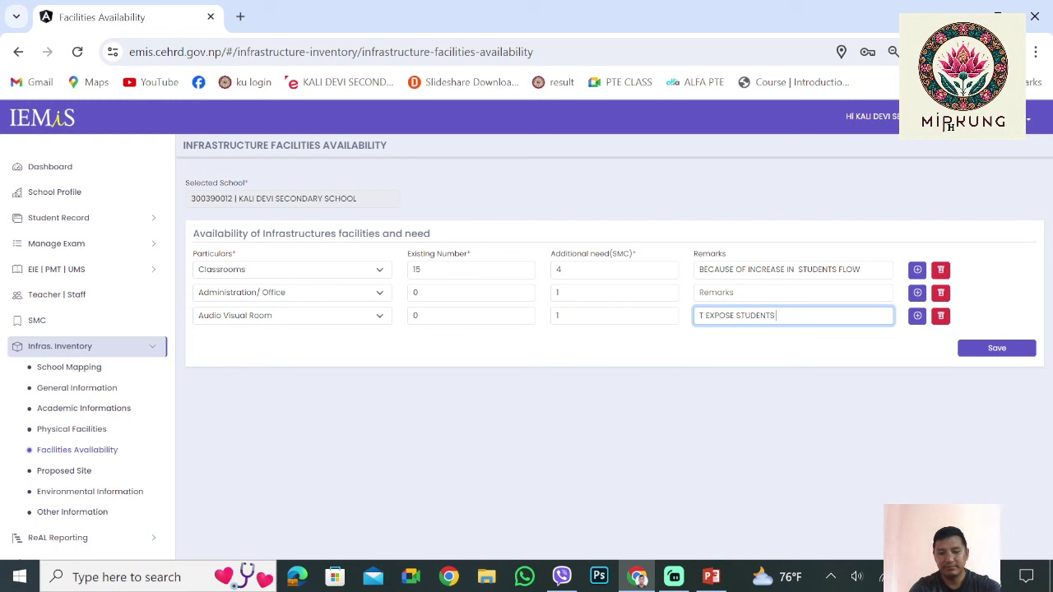
{"action": "type", "text": "CTIVITI"}
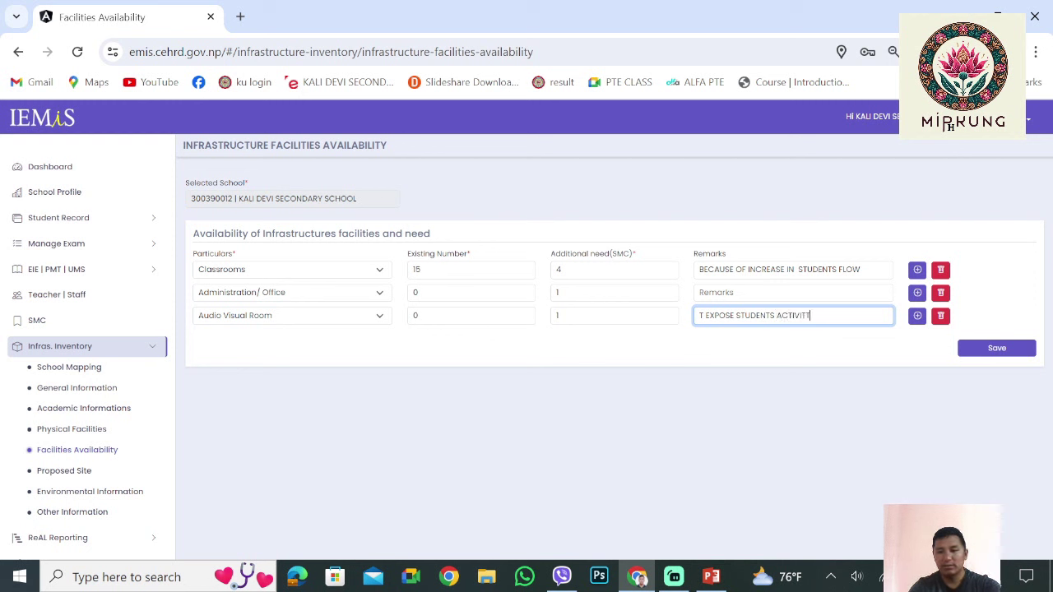
{"action": "key", "text": "BackSpace"}
{"action": "type", "text": "Y"}
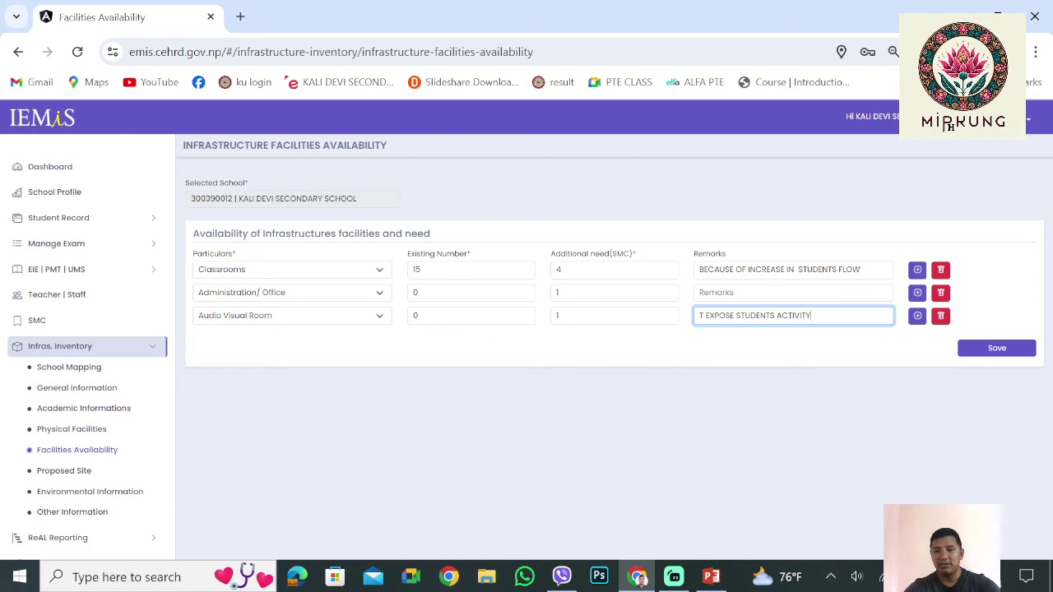
{"action": "key", "text": "Tab"}
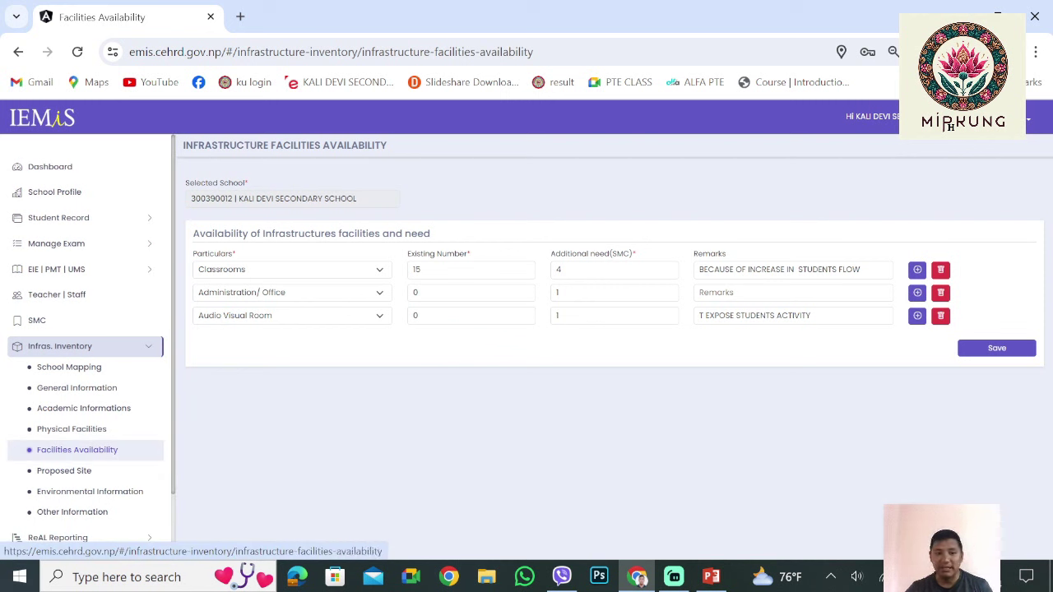
Open Proposed Site under Infras. Inventory in the sidebar
{"action": "scroll", "coordinate": [77, 449], "scroll_direction": "down", "scroll_amount": 1}
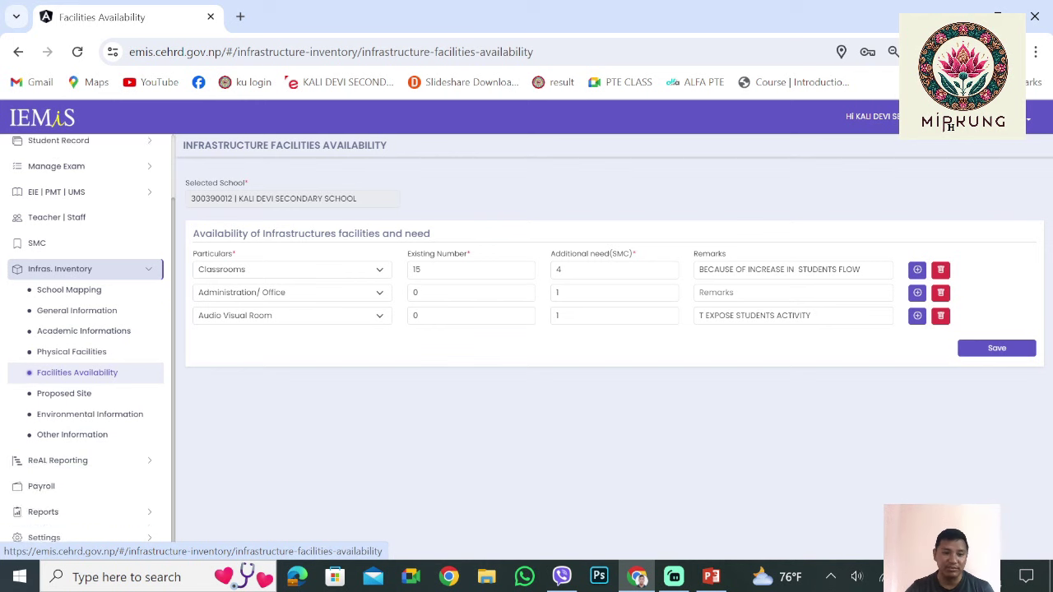
{"action": "left_click", "coordinate": [63, 393]}
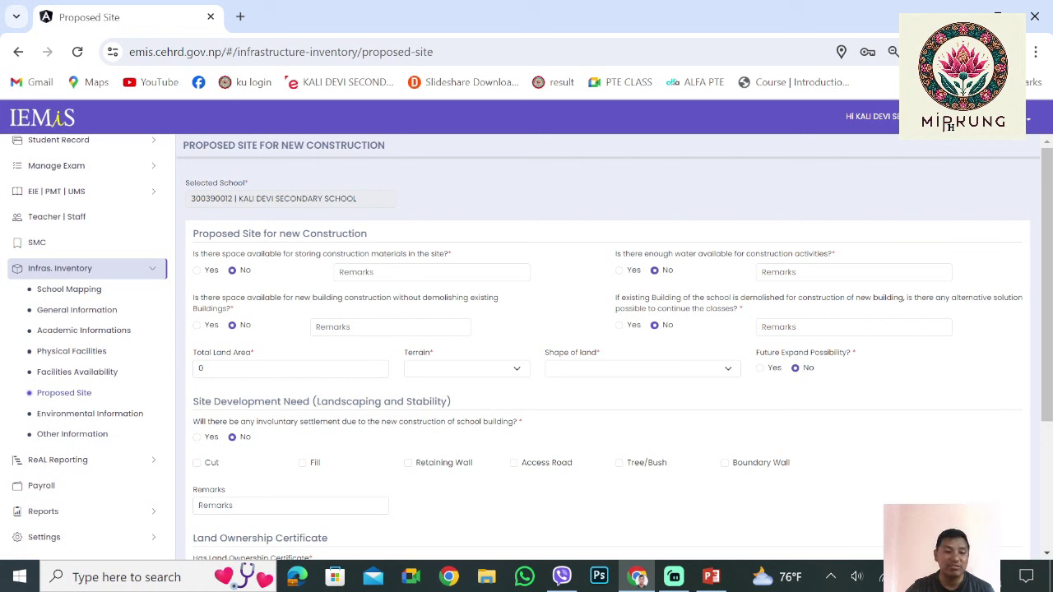
Answer Yes to space for storing construction materials, leaving its remark blank
{"action": "left_click", "coordinate": [77, 372]}
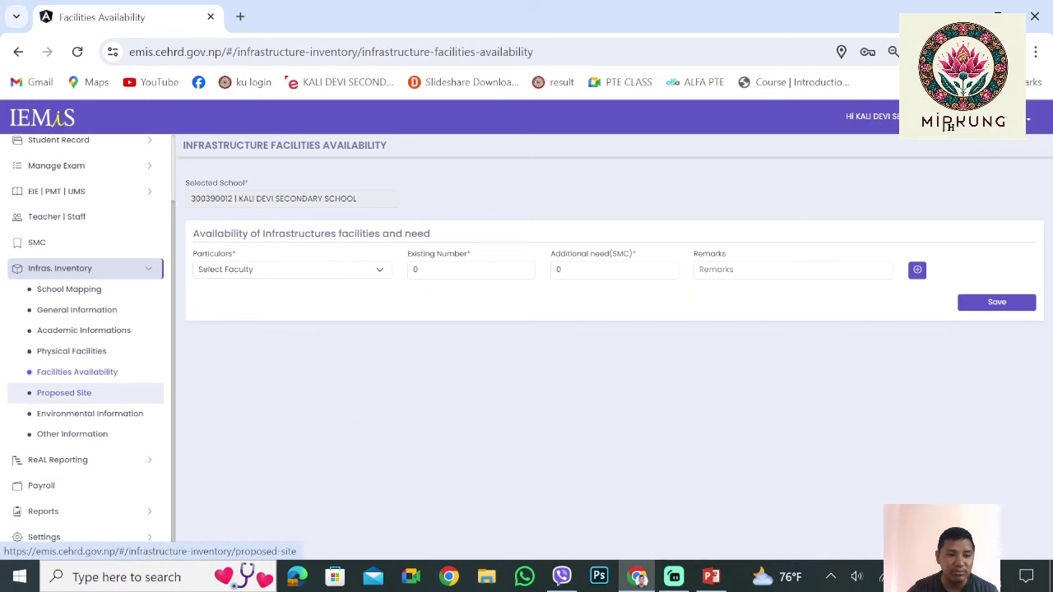
{"action": "left_click", "coordinate": [64, 392]}
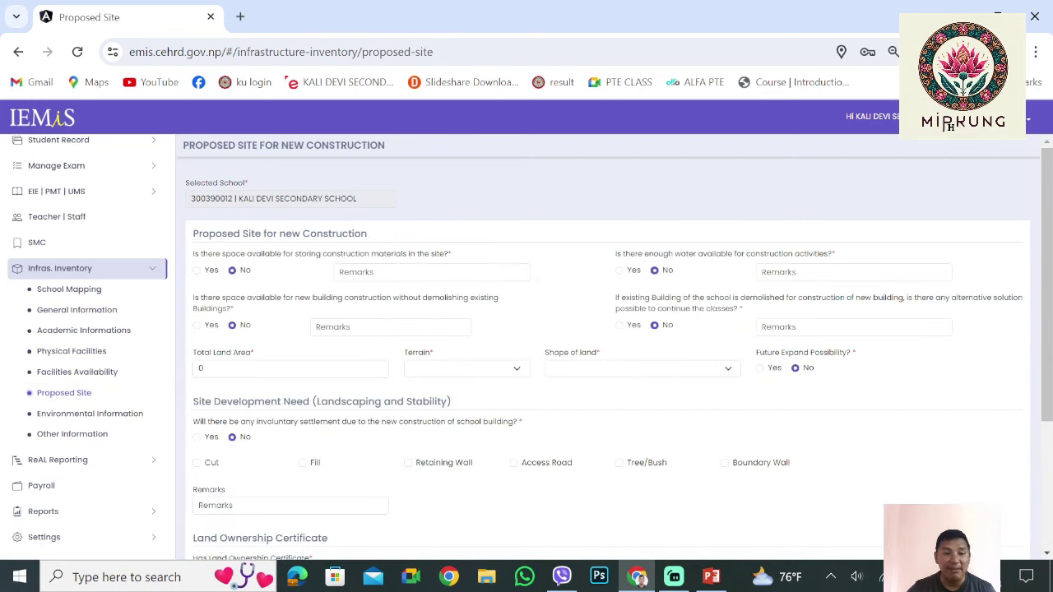
{"action": "scroll", "coordinate": [609, 354], "scroll_direction": "down", "scroll_amount": 3}
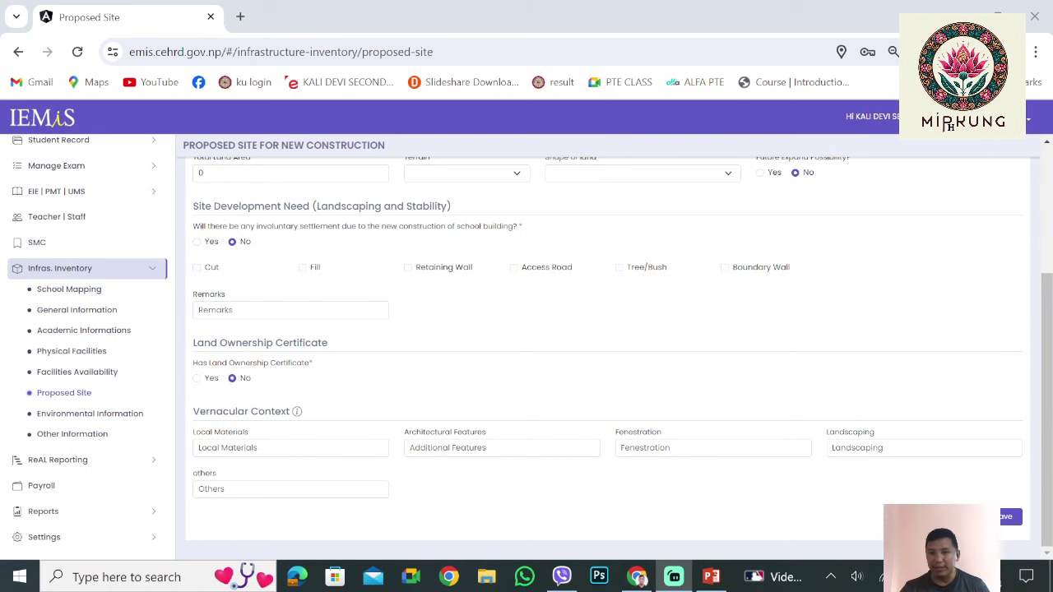
{"action": "scroll", "coordinate": [609, 354], "scroll_direction": "up", "scroll_amount": 2}
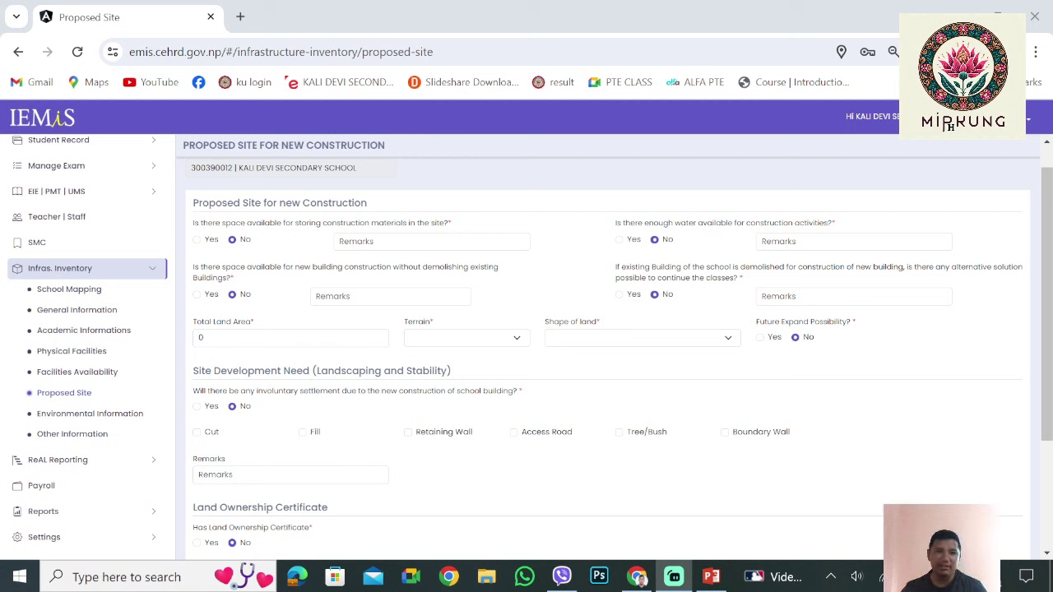
{"action": "scroll", "coordinate": [619, 355], "scroll_direction": "up", "scroll_amount": 1}
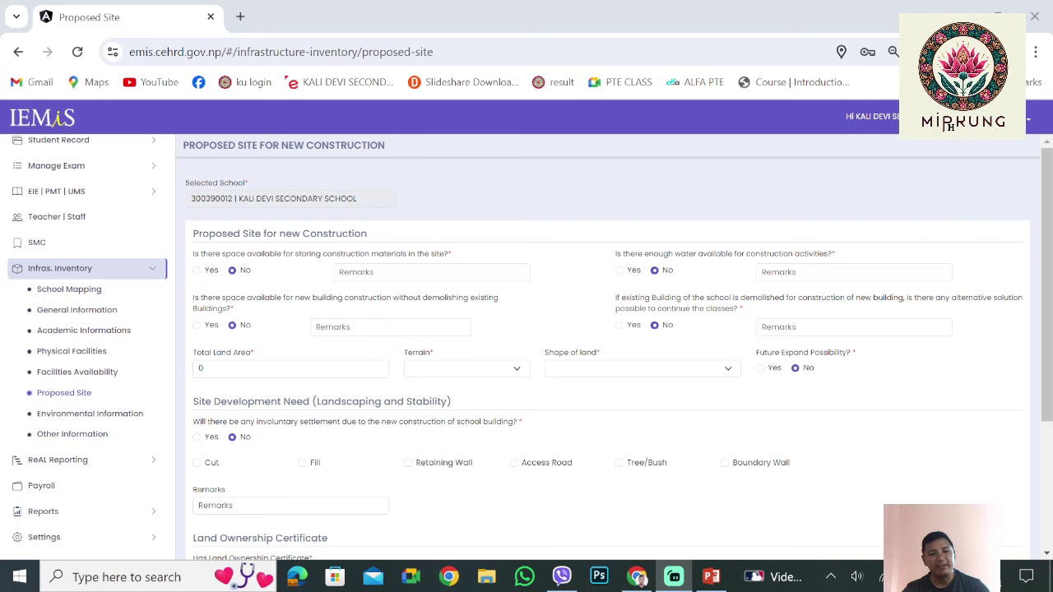
{"action": "left_click", "coordinate": [197, 270]}
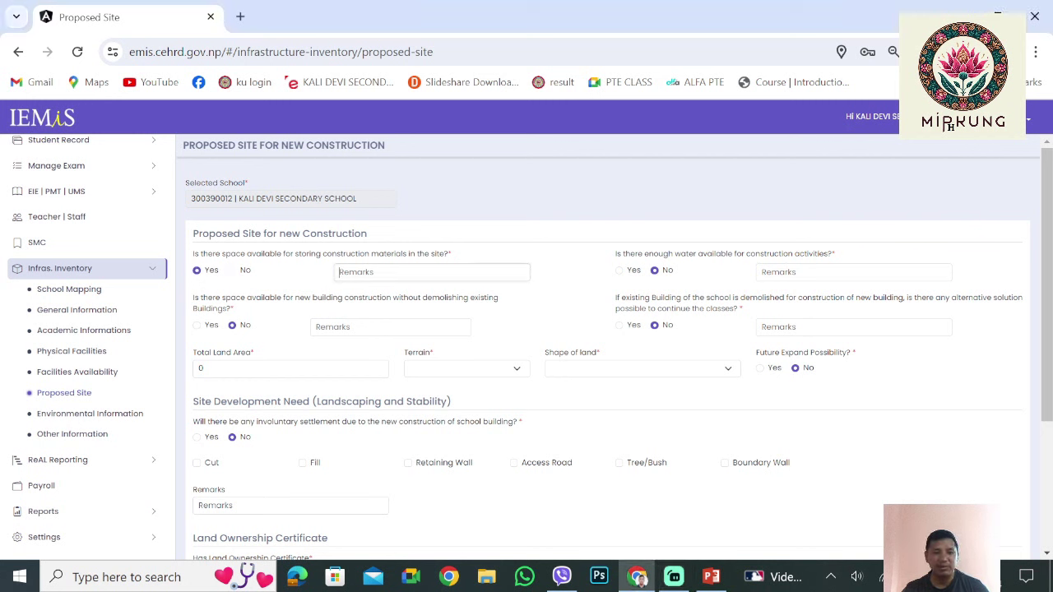
{"action": "left_click", "coordinate": [432, 272]}
{"action": "key", "text": "Tab"}
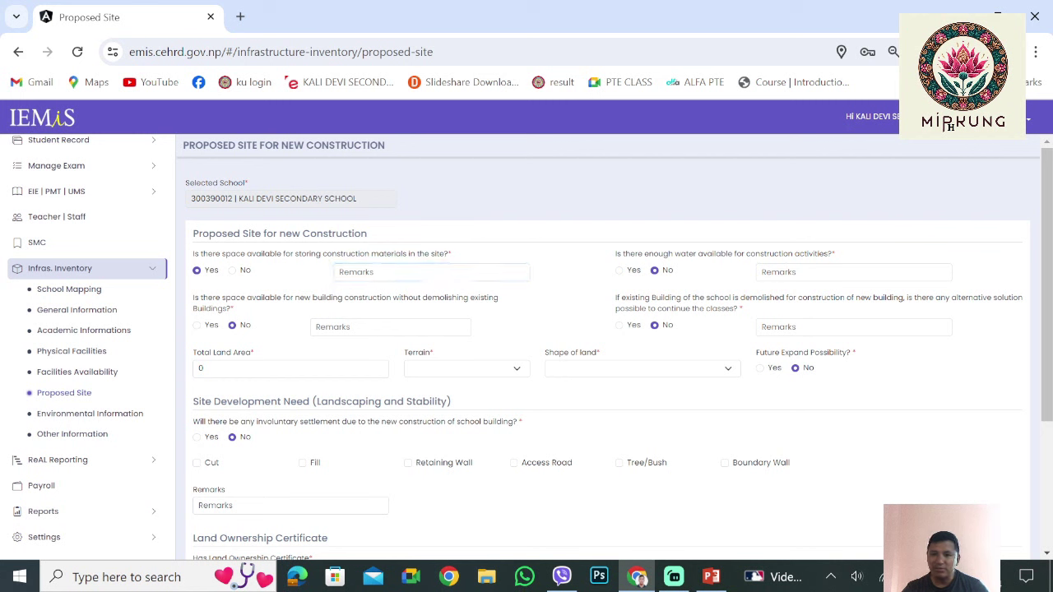
{"action": "key", "text": "Tab"}
{"action": "key", "text": "Tab"}
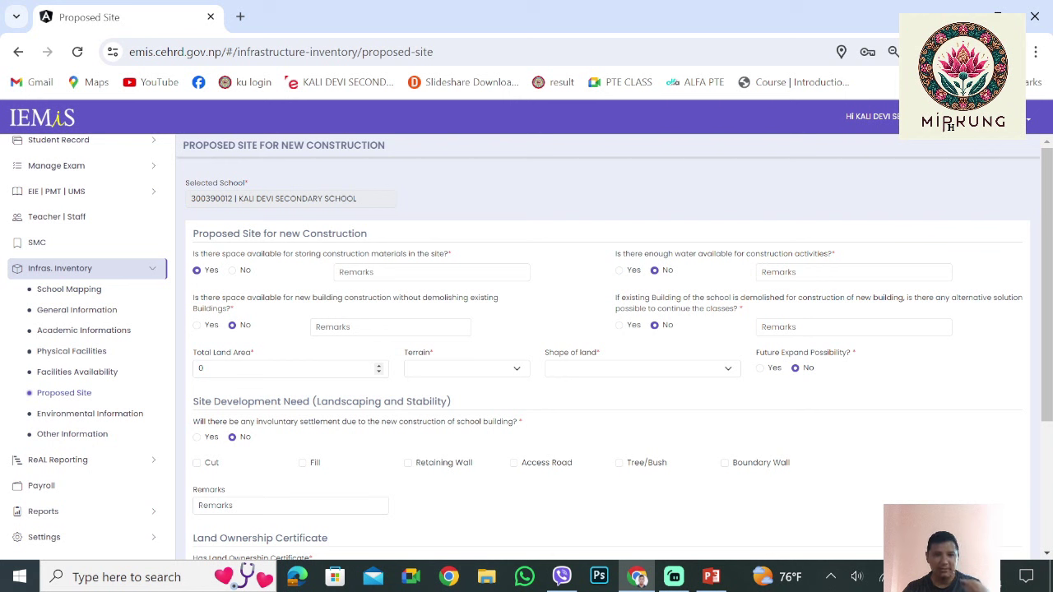
Keep the new-building space answer at No and leave Terrain and Shape of land unselected
{"action": "left_click", "coordinate": [196, 325]}
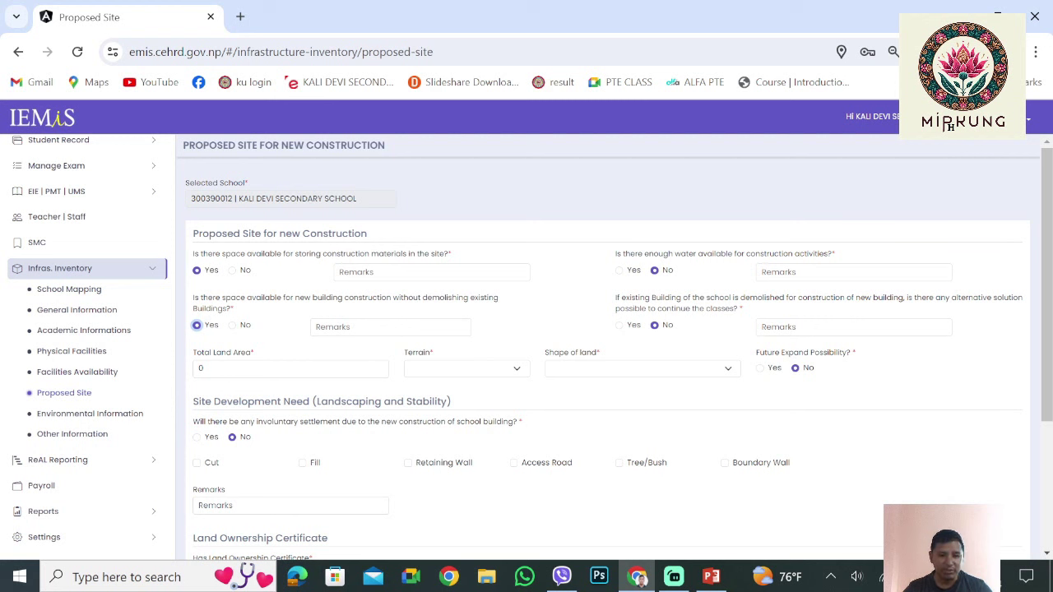
{"action": "left_click", "coordinate": [232, 325]}
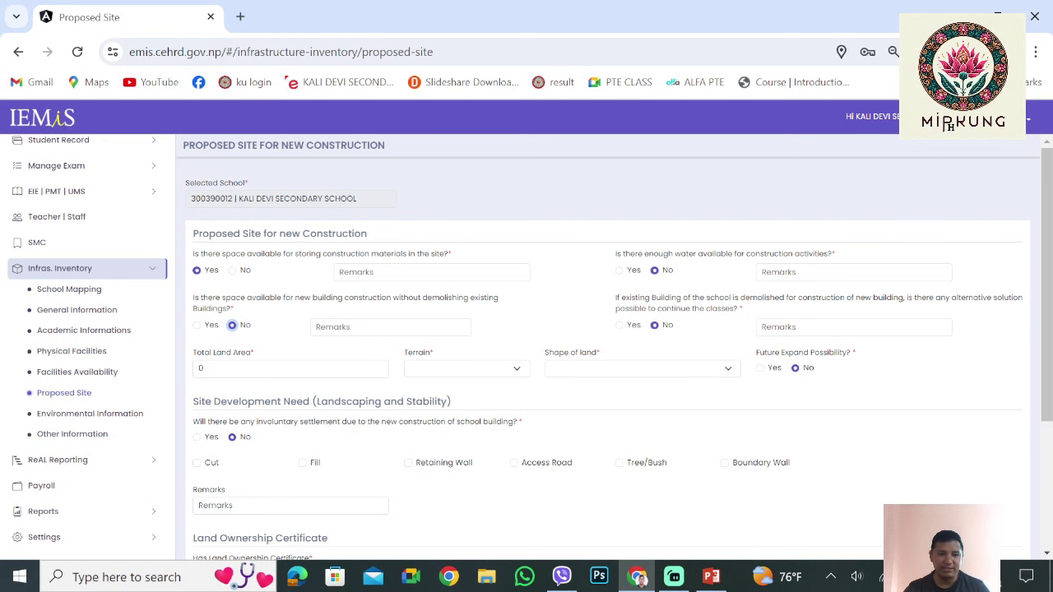
{"action": "scroll", "coordinate": [609, 354], "scroll_direction": "down", "scroll_amount": 1}
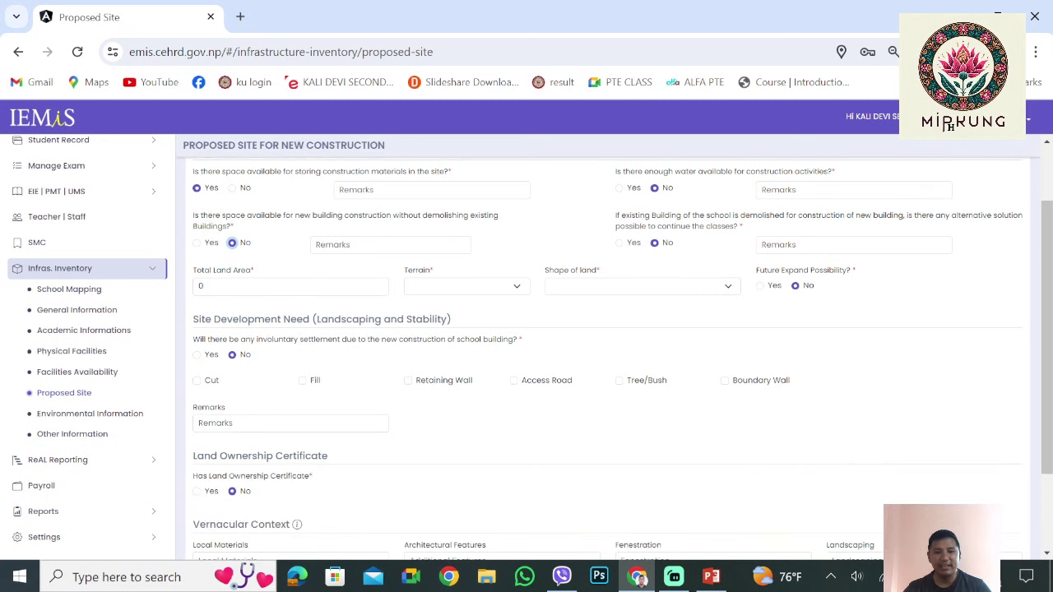
{"action": "left_click", "coordinate": [466, 286]}
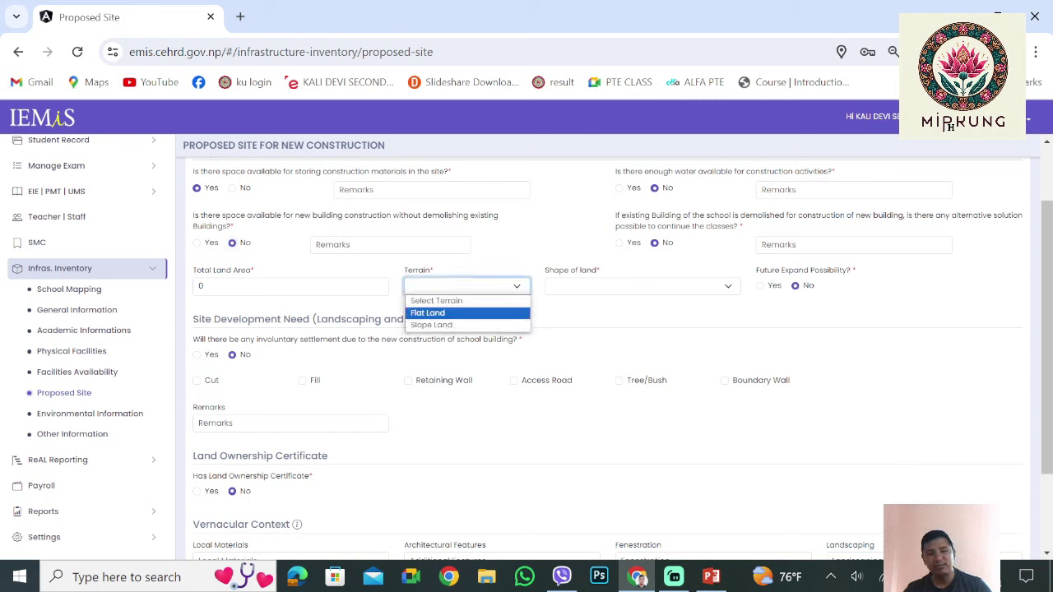
{"action": "key", "text": "Escape"}
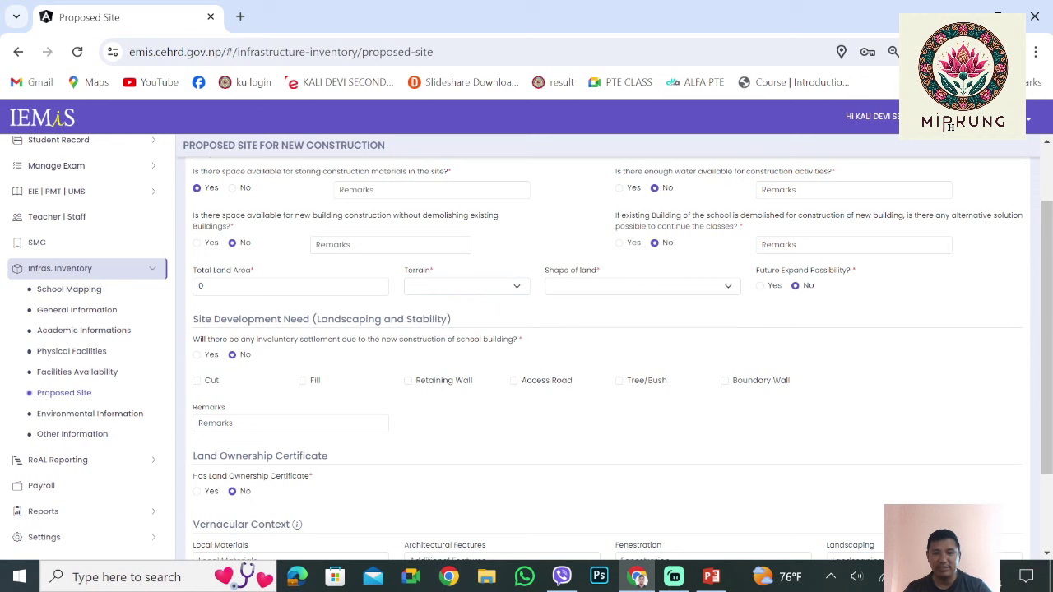
{"action": "key", "text": "Tab"}
{"action": "key", "text": "alt+Down"}
{"action": "key", "text": "Down"}
{"action": "key", "text": "Down"}
{"action": "key", "text": "Down"}
{"action": "key", "text": "Down"}
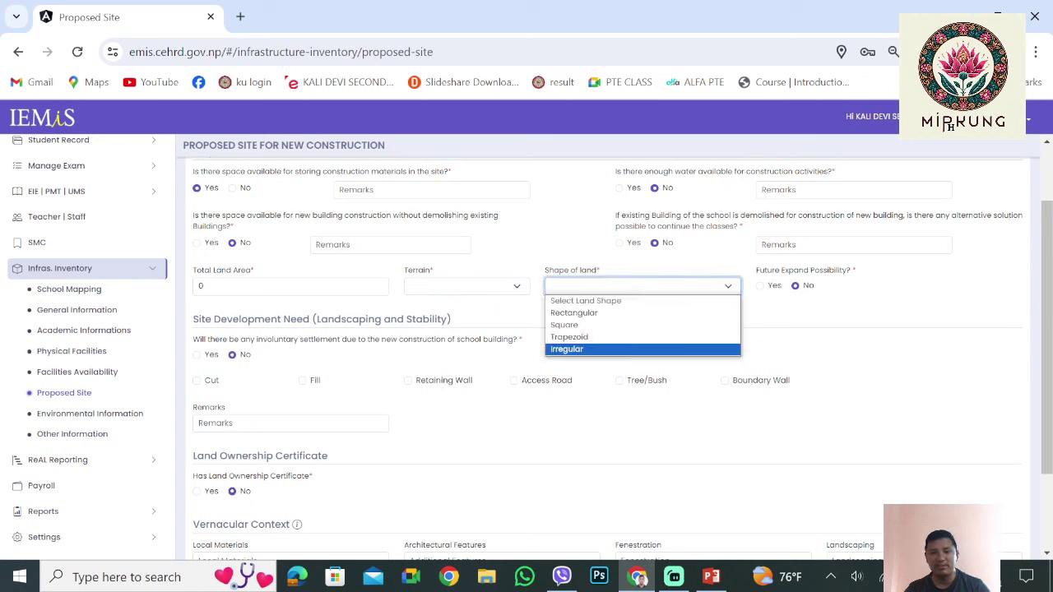
{"action": "key", "text": "Up"}
{"action": "key", "text": "Up"}
{"action": "key", "text": "Up"}
{"action": "key", "text": "Escape"}
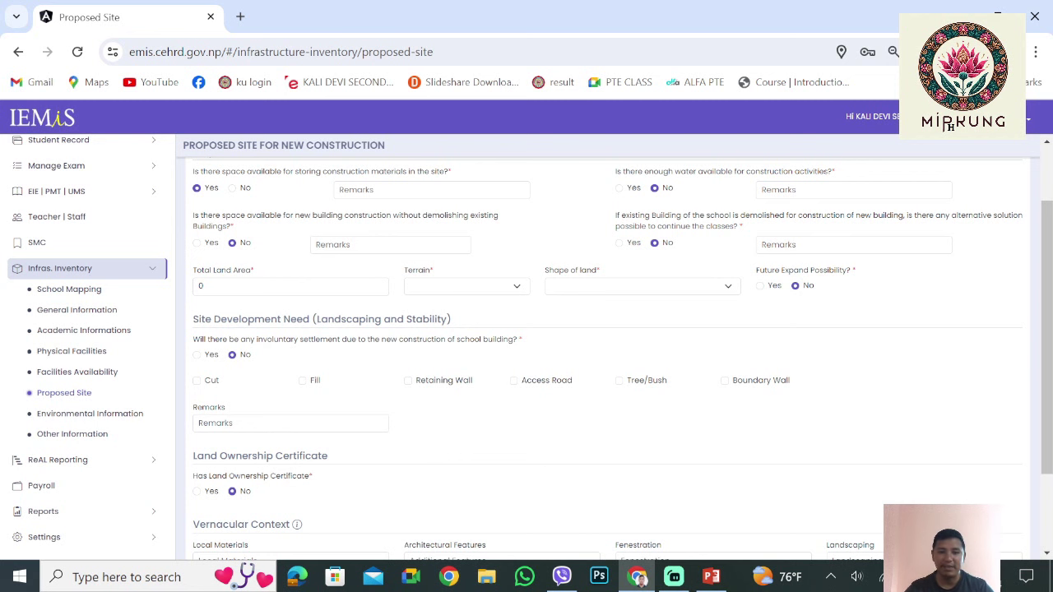
Keep the involuntary settlement answer at No
{"action": "scroll", "coordinate": [950, 127], "scroll_direction": "down", "scroll_amount": 1}
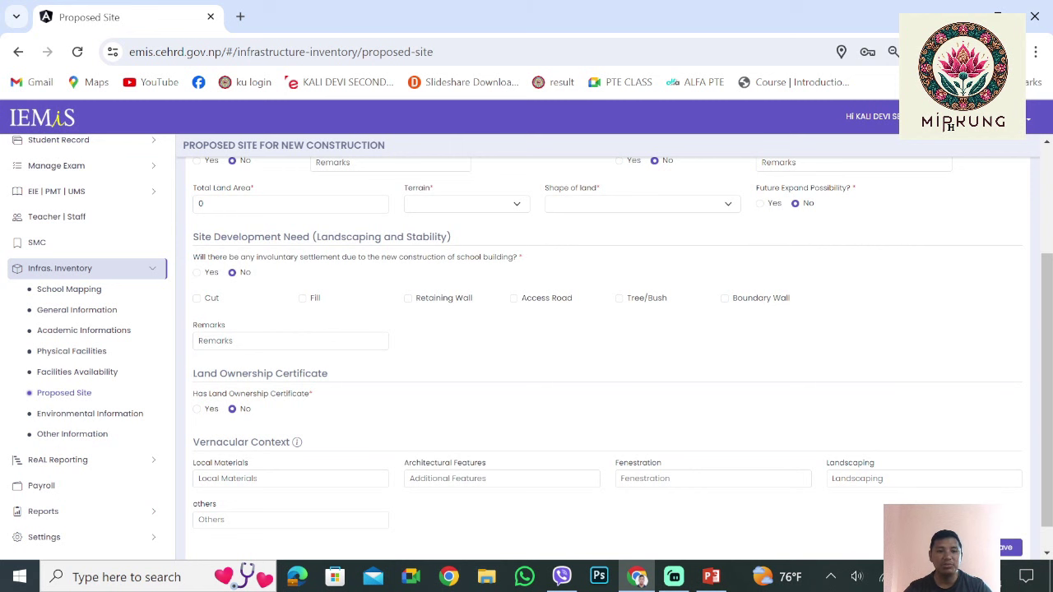
{"action": "left_click", "coordinate": [197, 273]}
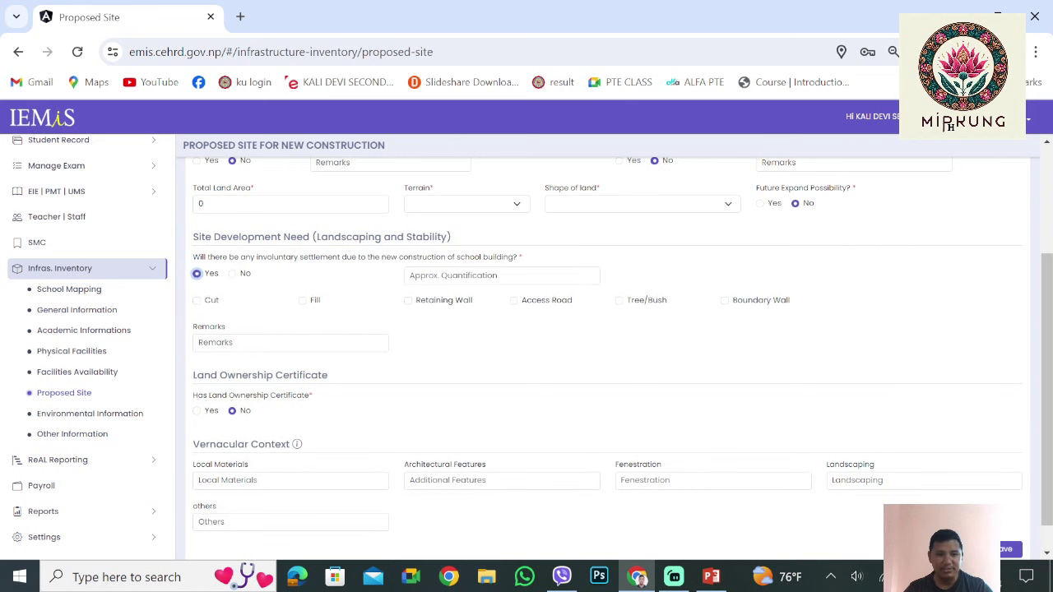
{"action": "left_click", "coordinate": [232, 273]}
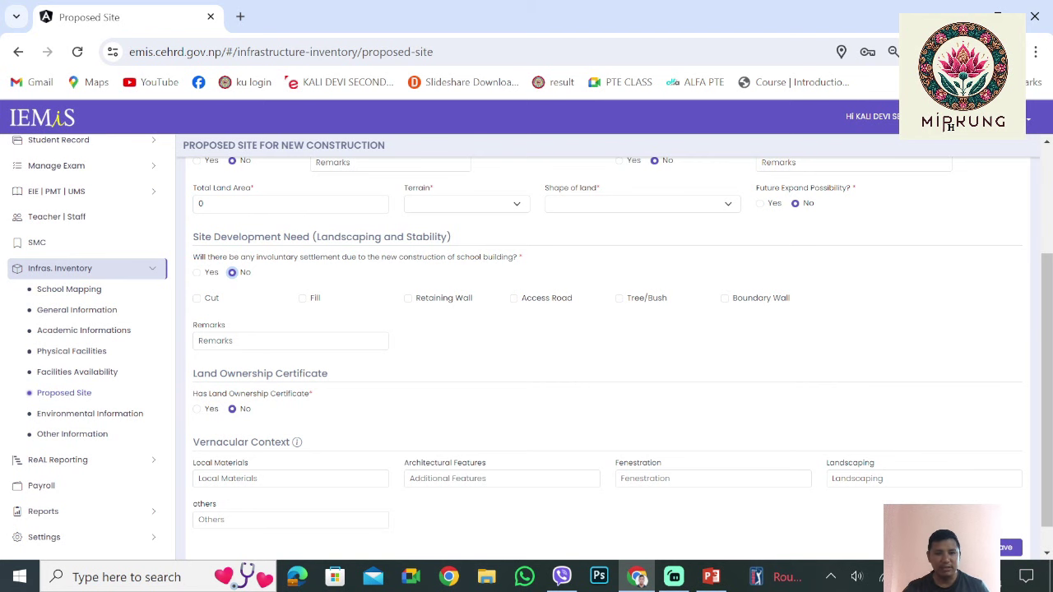
Pass the Fenestration and Landscaping fields blank and go to Environmental Information
{"action": "scroll", "coordinate": [608, 354], "scroll_direction": "down", "scroll_amount": 1}
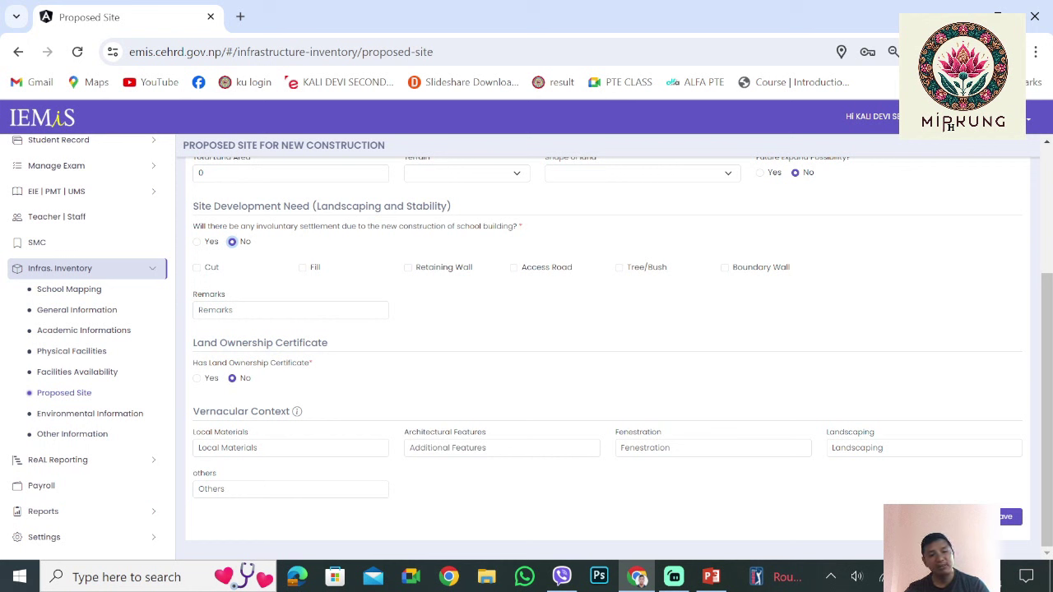
{"action": "left_click_drag", "start_coordinate": [313, 362], "coordinate": [192, 363]}
{"action": "left_click", "coordinate": [192, 363]}
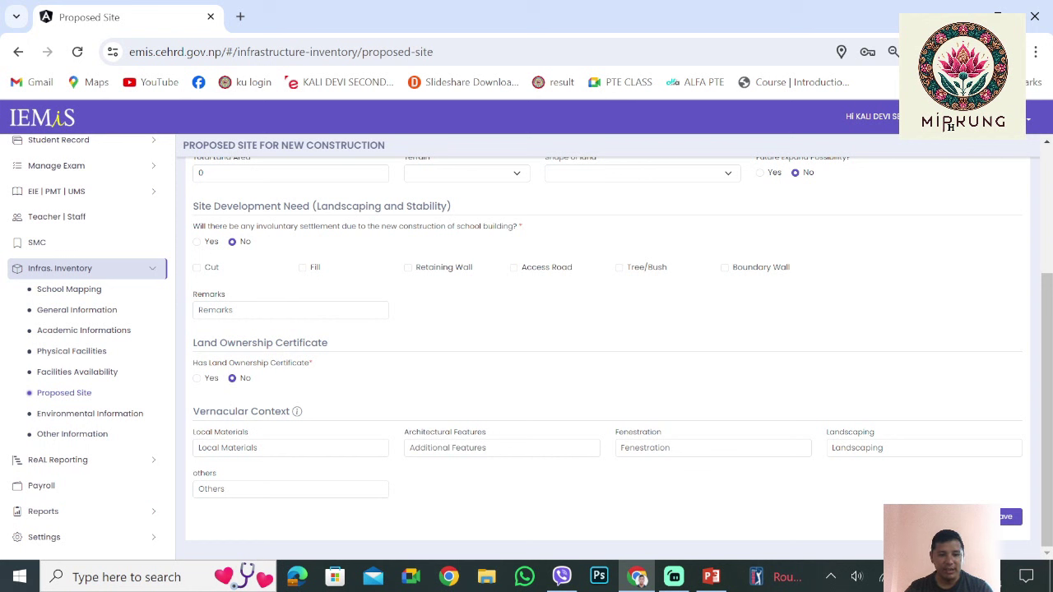
{"action": "key", "text": "Tab"}
{"action": "key", "text": "Tab"}
{"action": "key", "text": "Tab"}
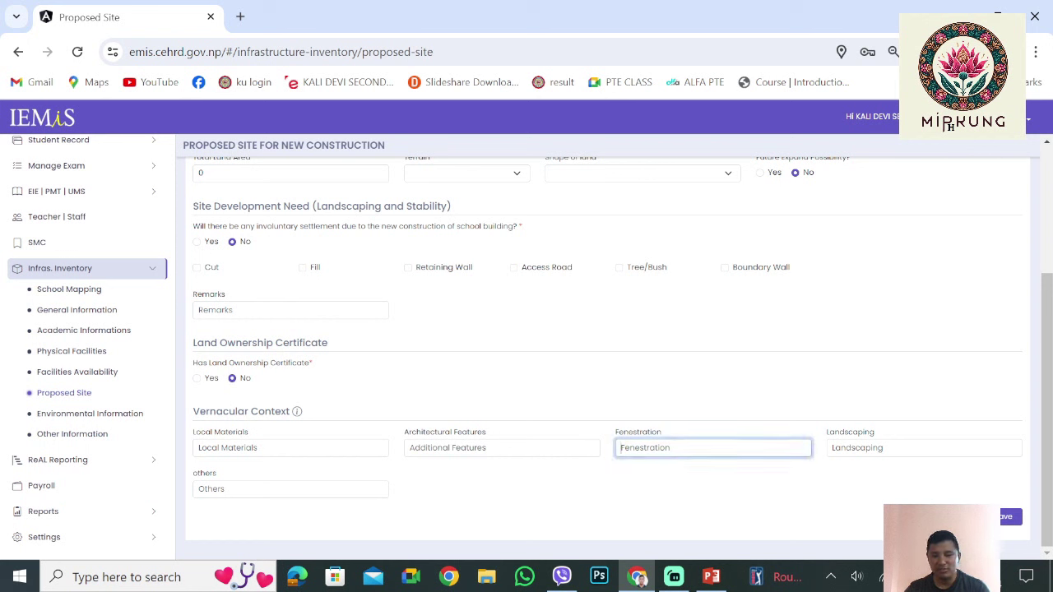
{"action": "key", "text": "Tab"}
{"action": "key", "text": "Tab"}
{"action": "key", "text": "Tab"}
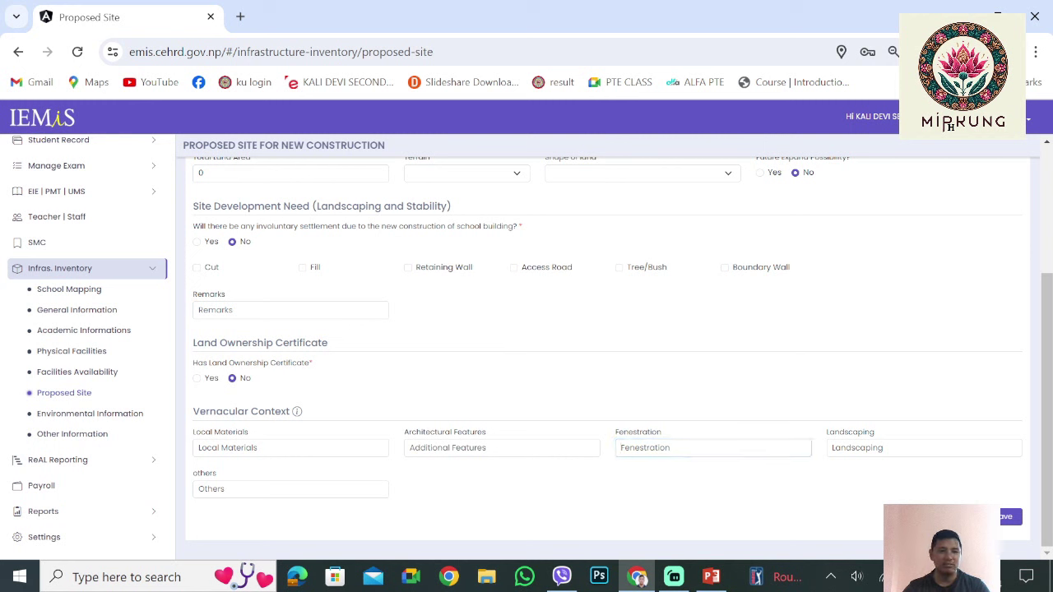
{"action": "left_click", "coordinate": [90, 413]}
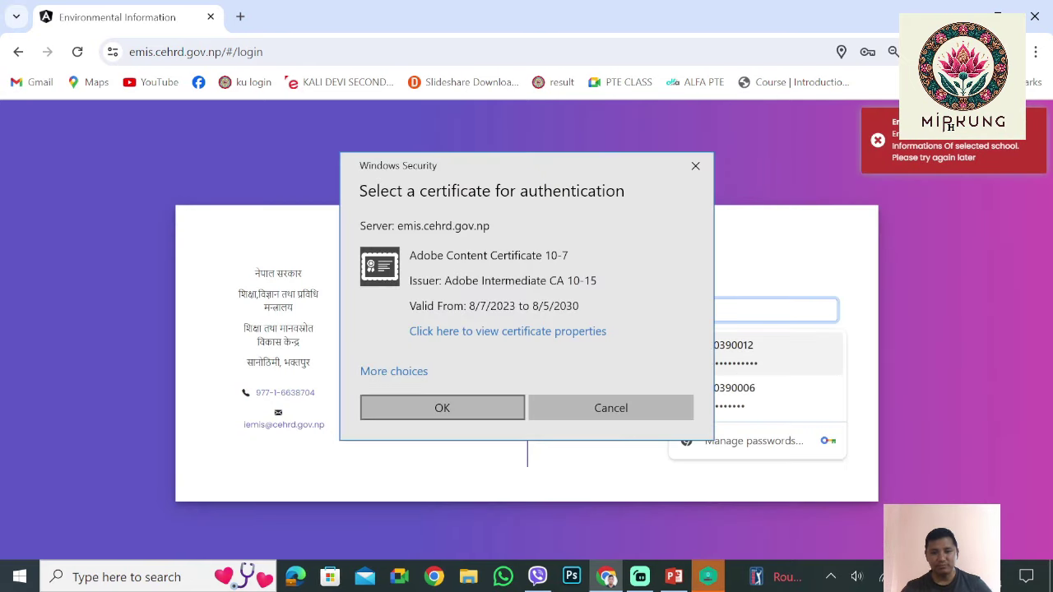
Sign back in with the saved login, verifying identity with the Windows PIN
{"action": "key", "text": "Escape"}
{"action": "key", "text": "Return"}
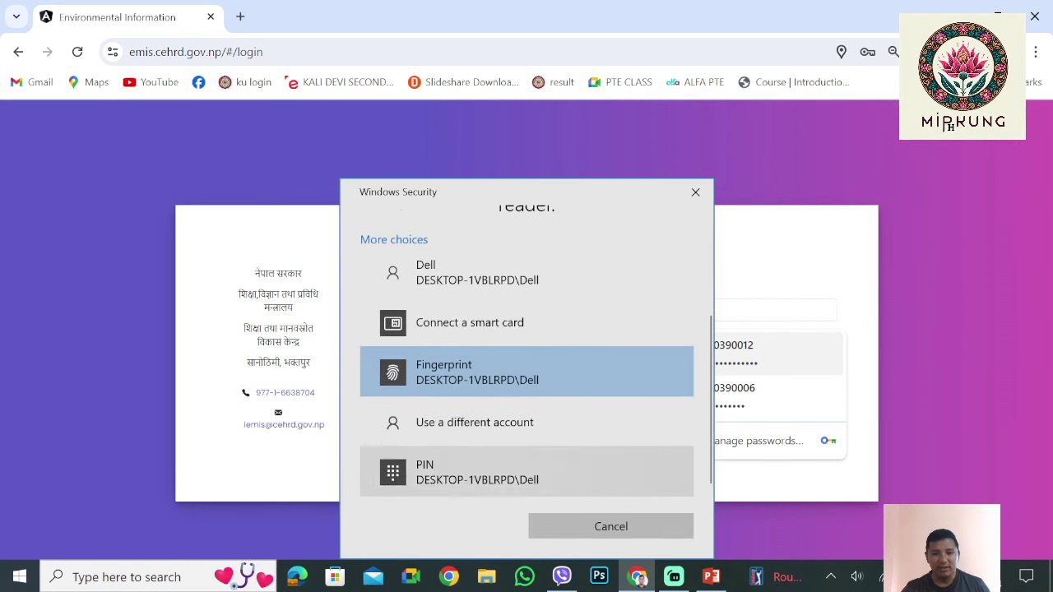
{"action": "key", "text": "Return"}
{"action": "type", "text": "••••••"}
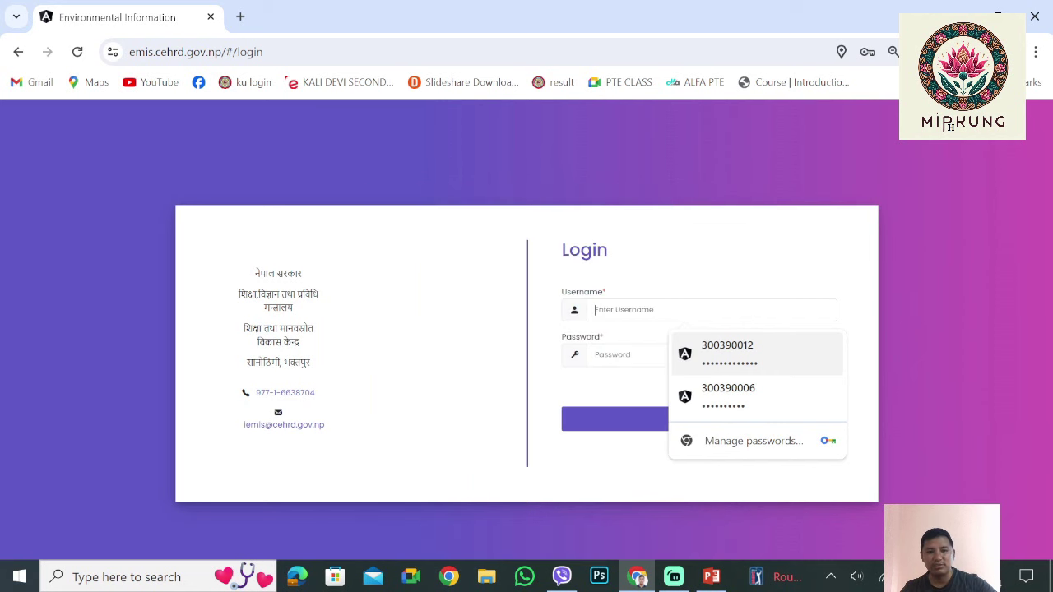
{"action": "key", "text": "Return"}
{"action": "key", "text": "Return"}
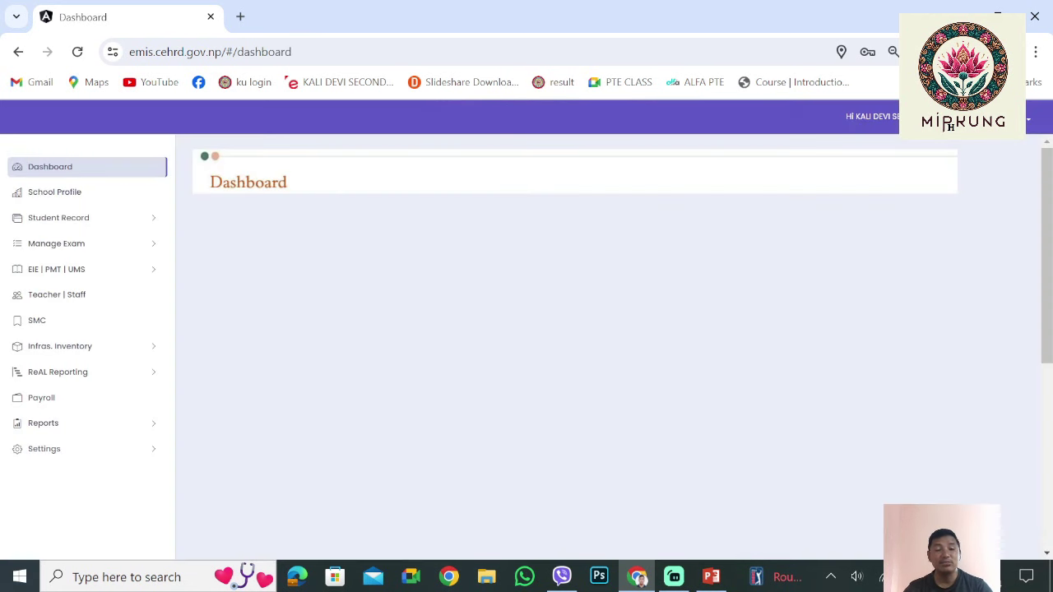
Reopen Environmental Information under Infras. Inventory and accept the authentication certificate
{"action": "left_click", "coordinate": [59, 345]}
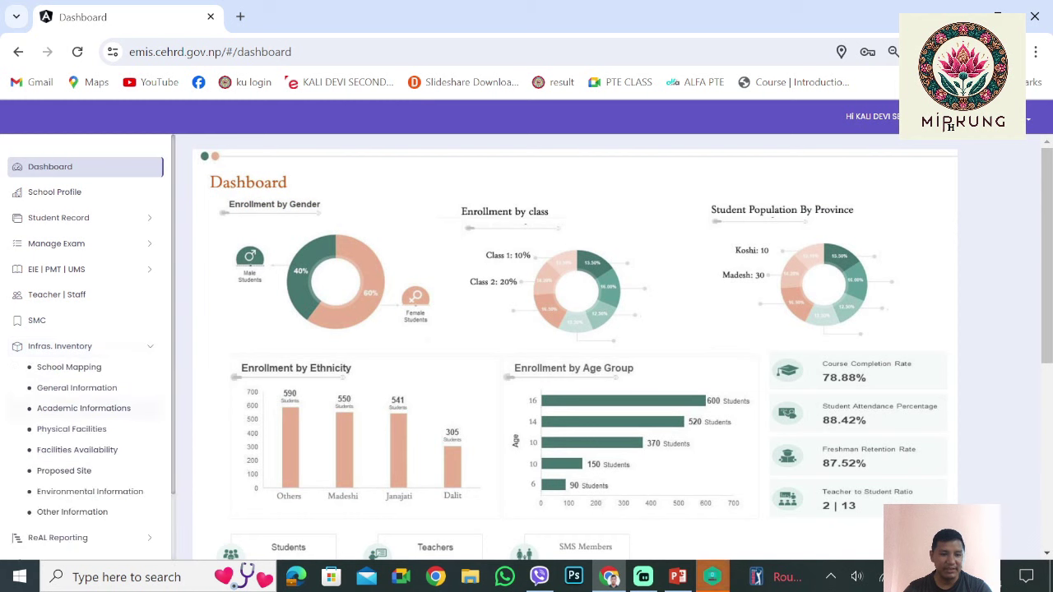
{"action": "left_click", "coordinate": [90, 491]}
{"action": "left_click", "coordinate": [442, 408]}
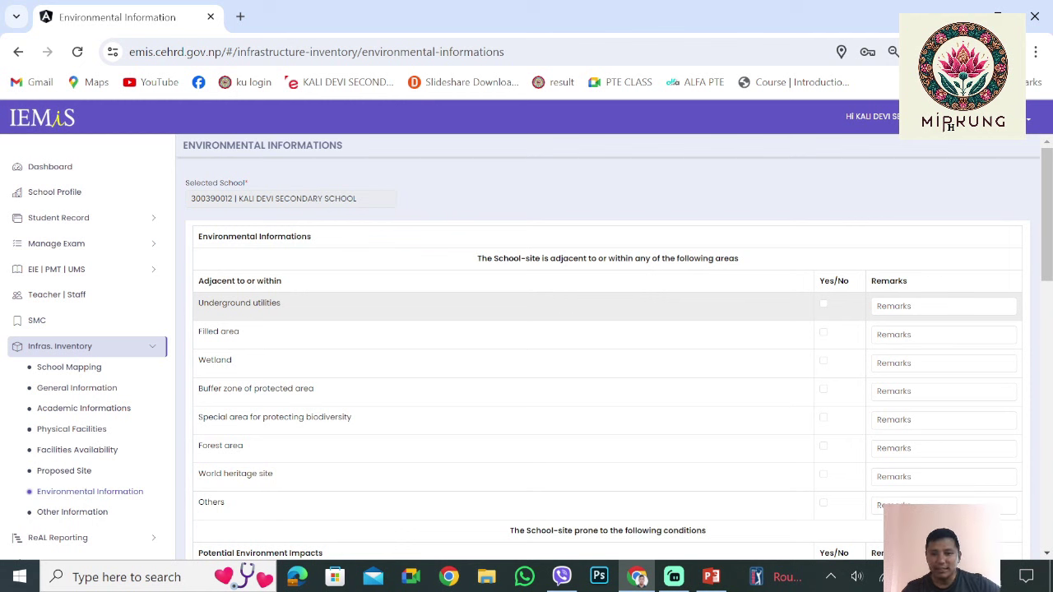
Tick and untick Underground utilities, leaving the checklist item unanswered
{"action": "left_click", "coordinate": [824, 303]}
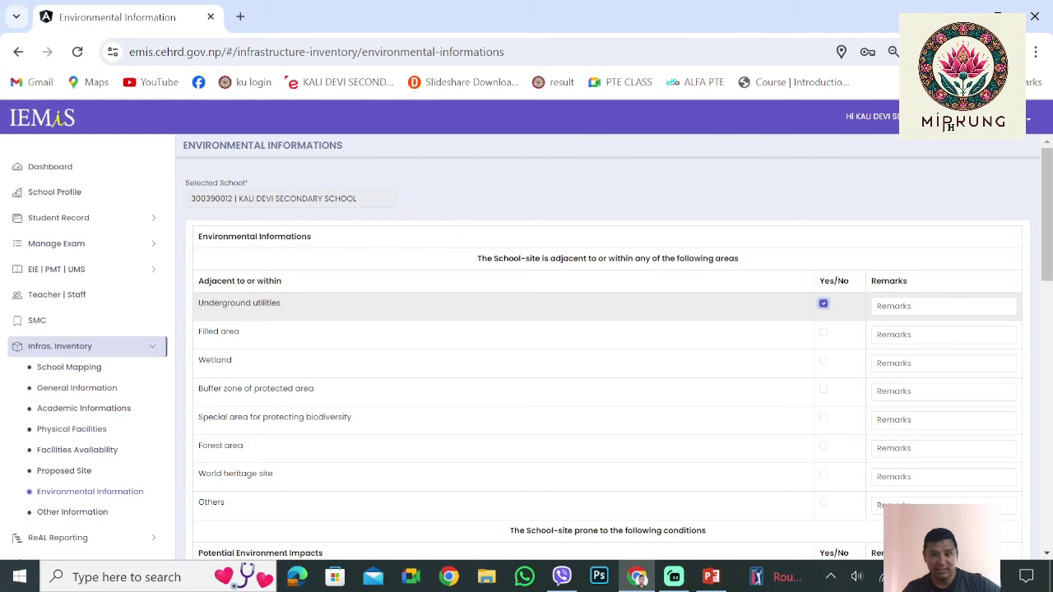
{"action": "left_click", "coordinate": [824, 303]}
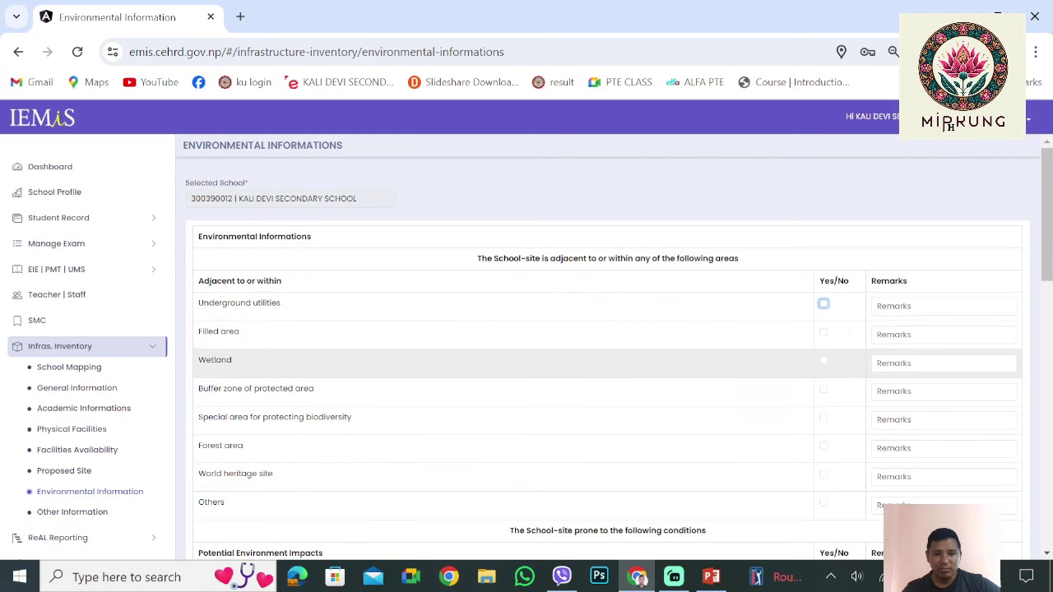
{"action": "scroll", "coordinate": [607, 362], "scroll_direction": "down", "scroll_amount": 2}
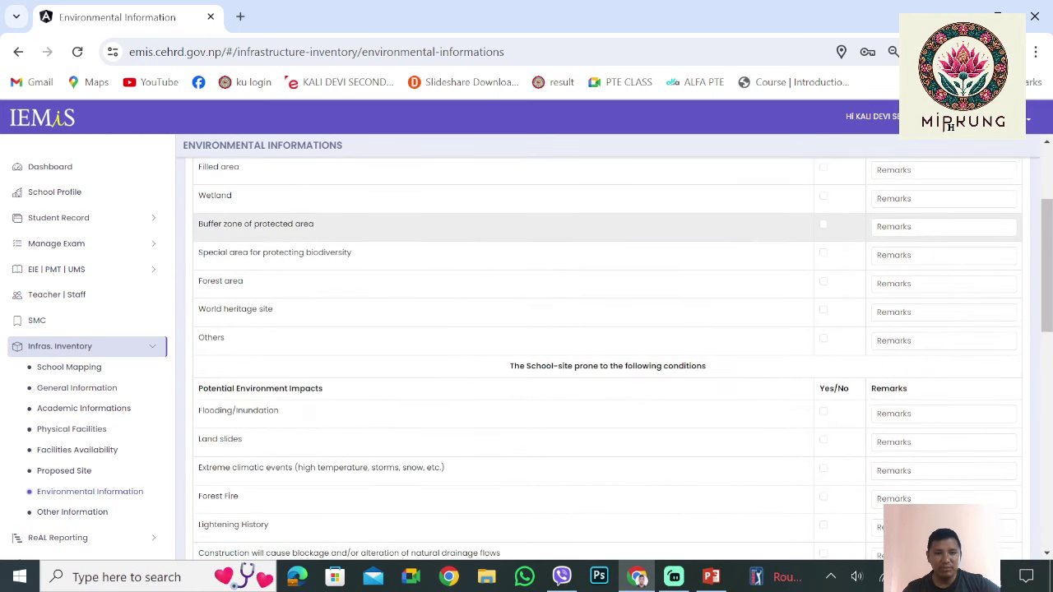
{"action": "triple_click", "coordinate": [256, 224]}
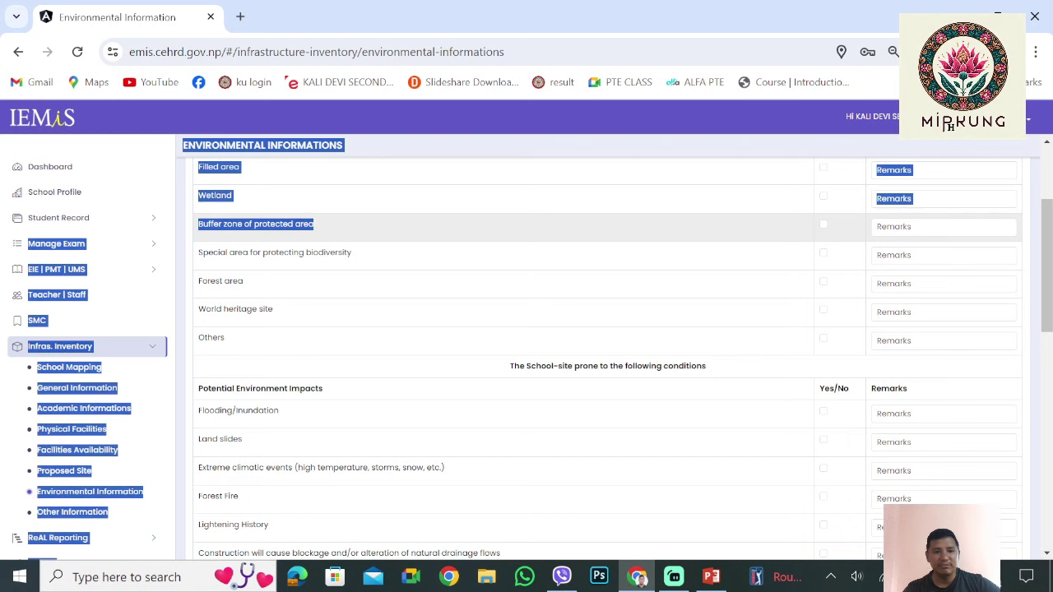
{"action": "left_click", "coordinate": [255, 224]}
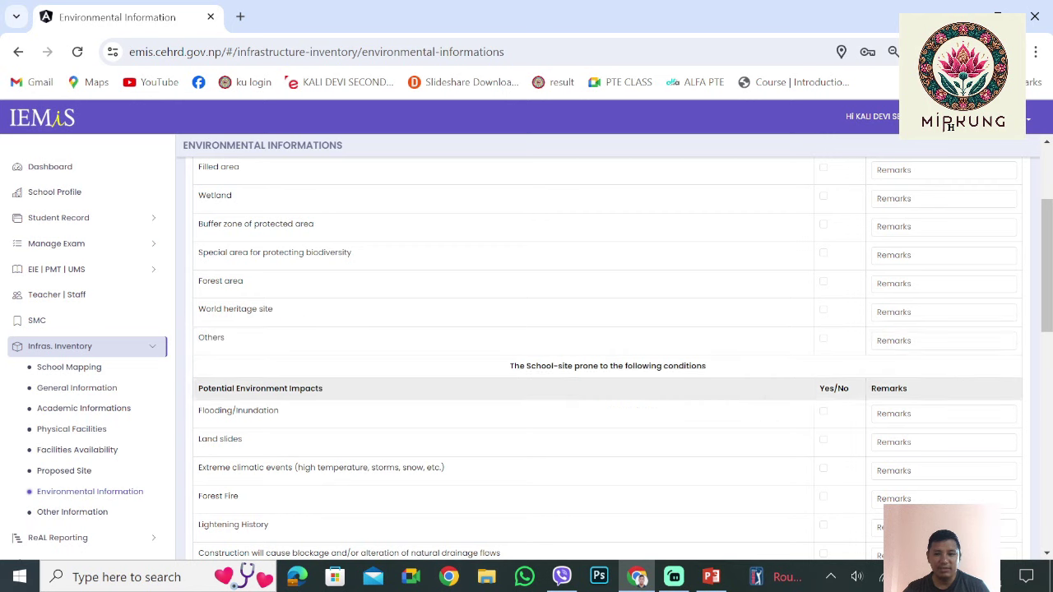
{"action": "scroll", "coordinate": [608, 345], "scroll_direction": "up", "scroll_amount": 1}
{"action": "scroll", "coordinate": [607, 345], "scroll_direction": "down", "scroll_amount": 3}
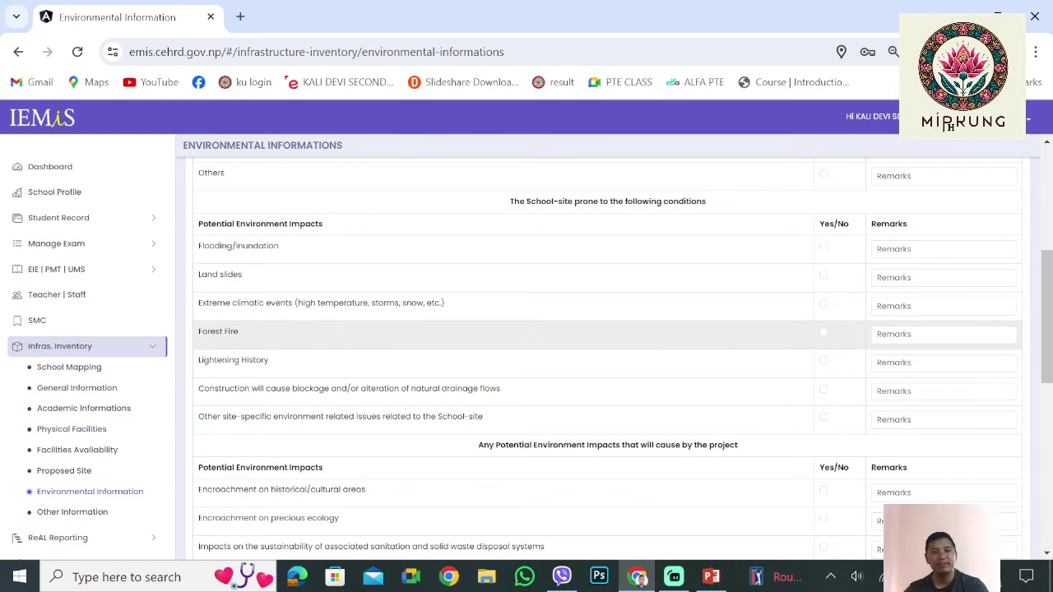
Leave the Initial Environmental Examination (IEE) item unticked and go to Other Information
{"action": "scroll", "coordinate": [527, 386], "scroll_direction": "down", "scroll_amount": 3}
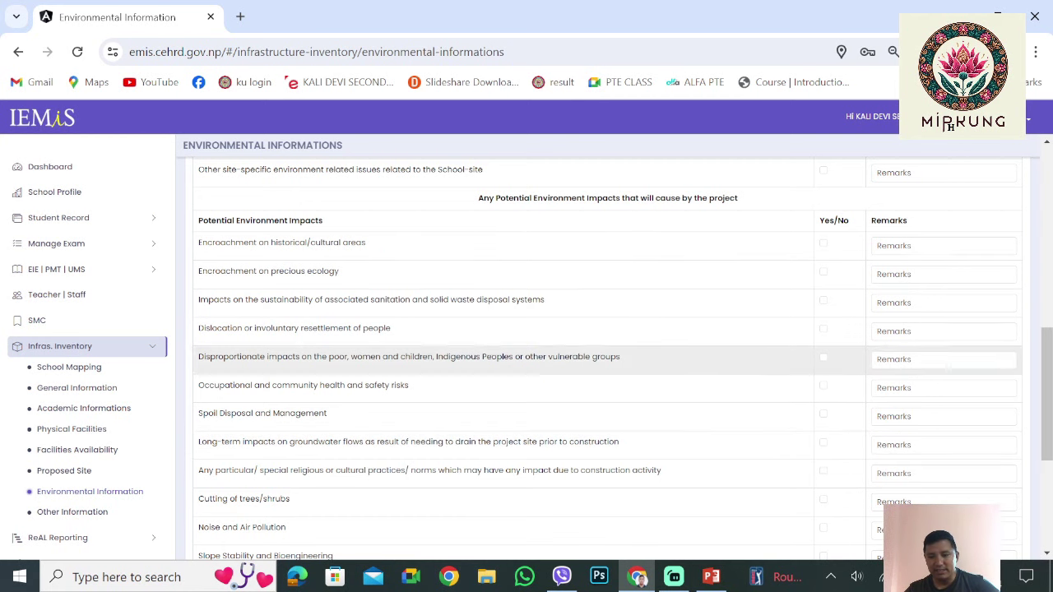
{"action": "scroll", "coordinate": [527, 428], "scroll_direction": "down", "scroll_amount": 3}
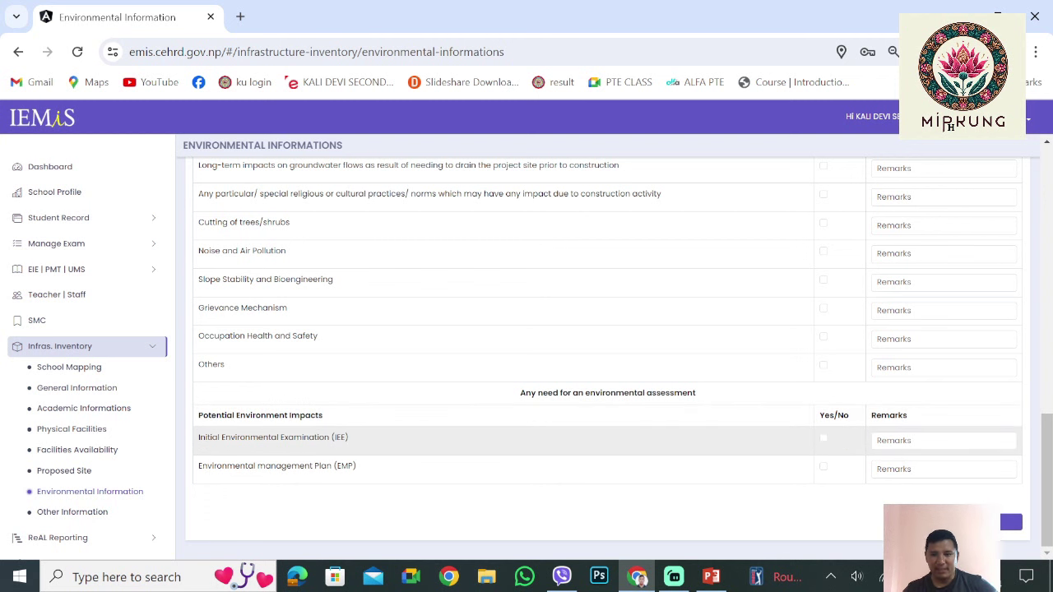
{"action": "left_click", "coordinate": [822, 437]}
{"action": "left_click", "coordinate": [823, 438]}
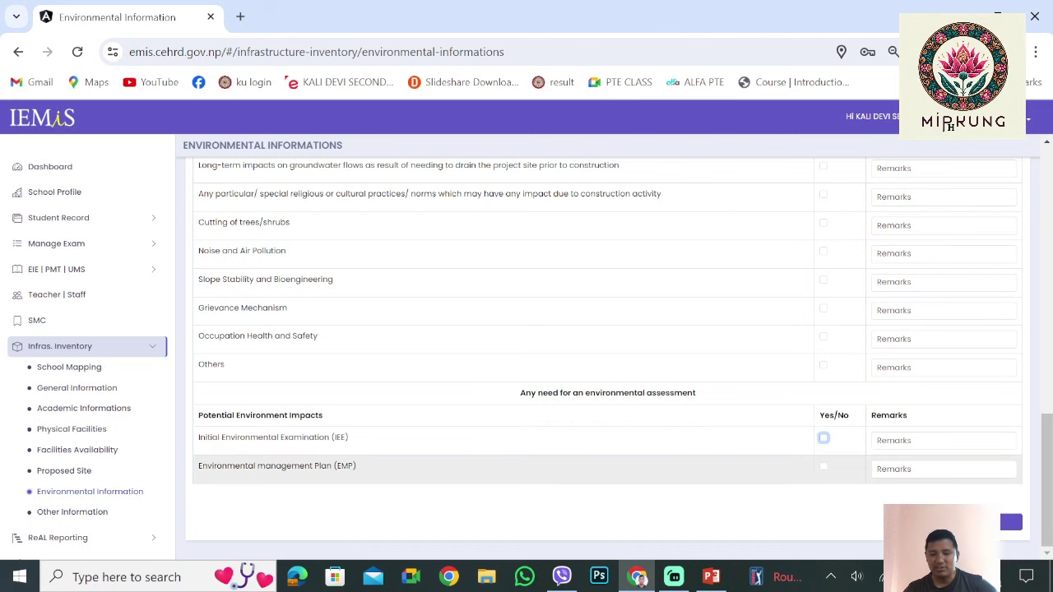
{"action": "scroll", "coordinate": [74, 510], "scroll_direction": "down", "scroll_amount": 1}
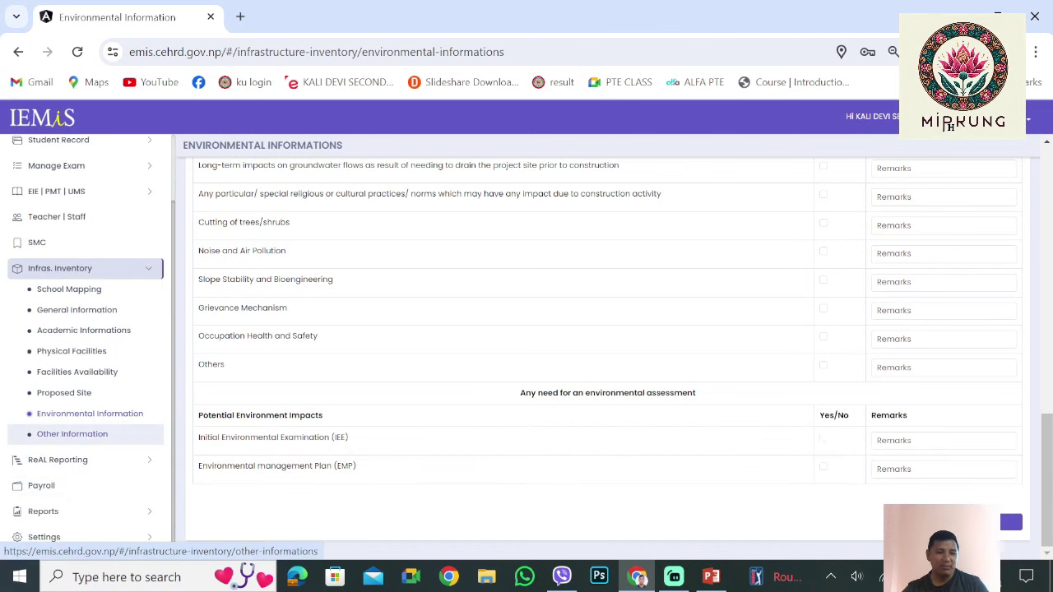
{"action": "left_click", "coordinate": [72, 434]}
{"action": "scroll", "coordinate": [527, 345], "scroll_direction": "up", "scroll_amount": 2}
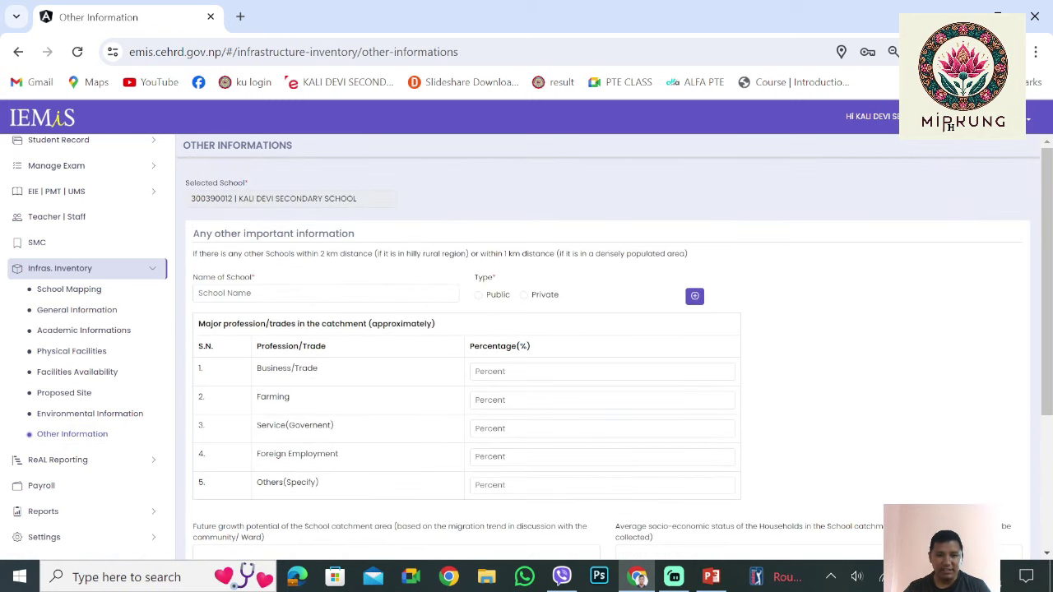
{"action": "left_click", "coordinate": [247, 293]}
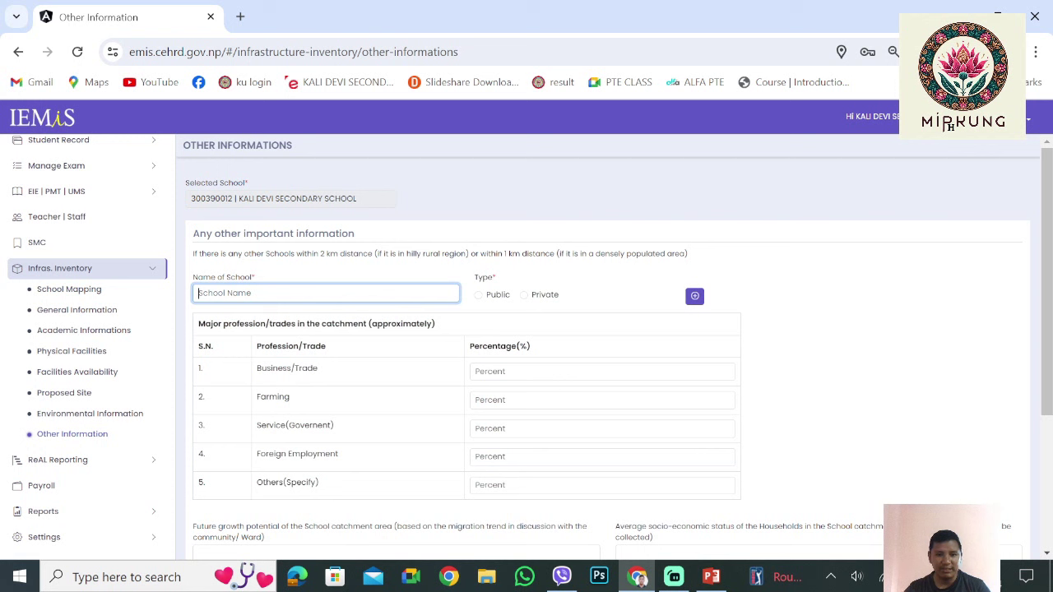
{"action": "left_click", "coordinate": [950, 127]}
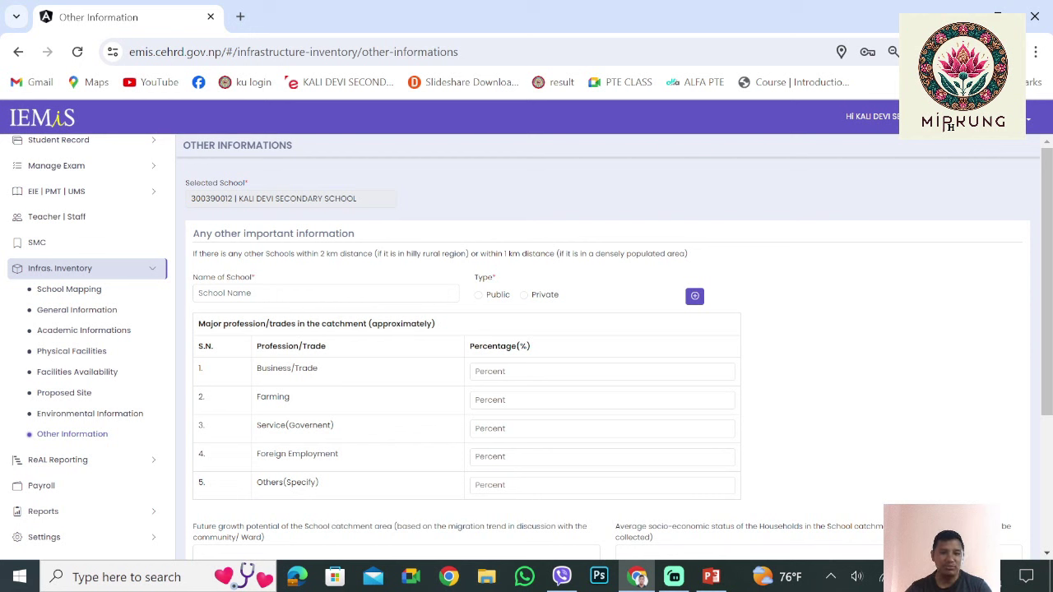
{"action": "left_click", "coordinate": [247, 293]}
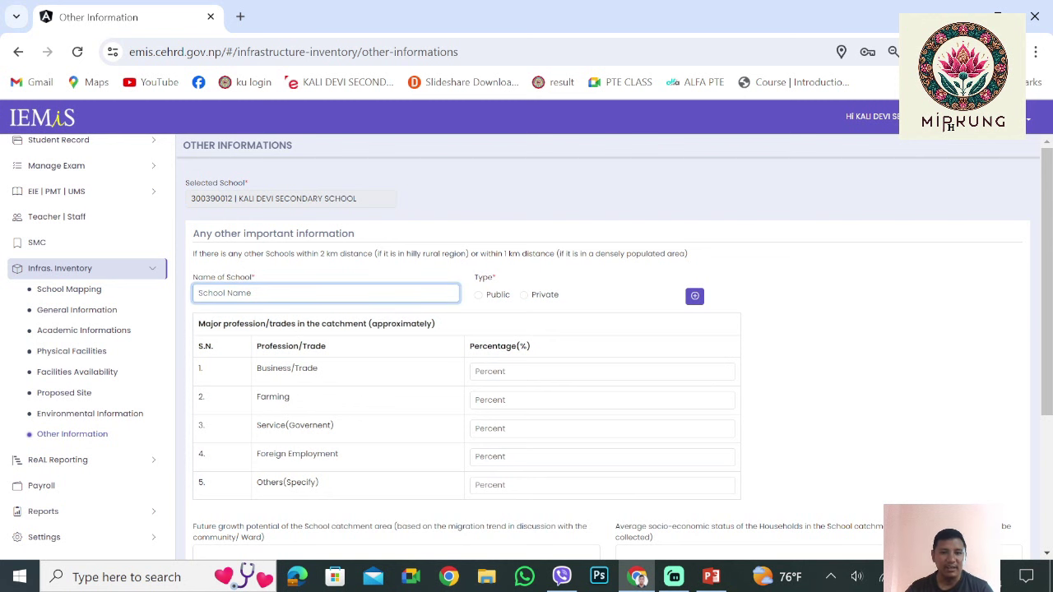
{"action": "left_click", "coordinate": [694, 295]}
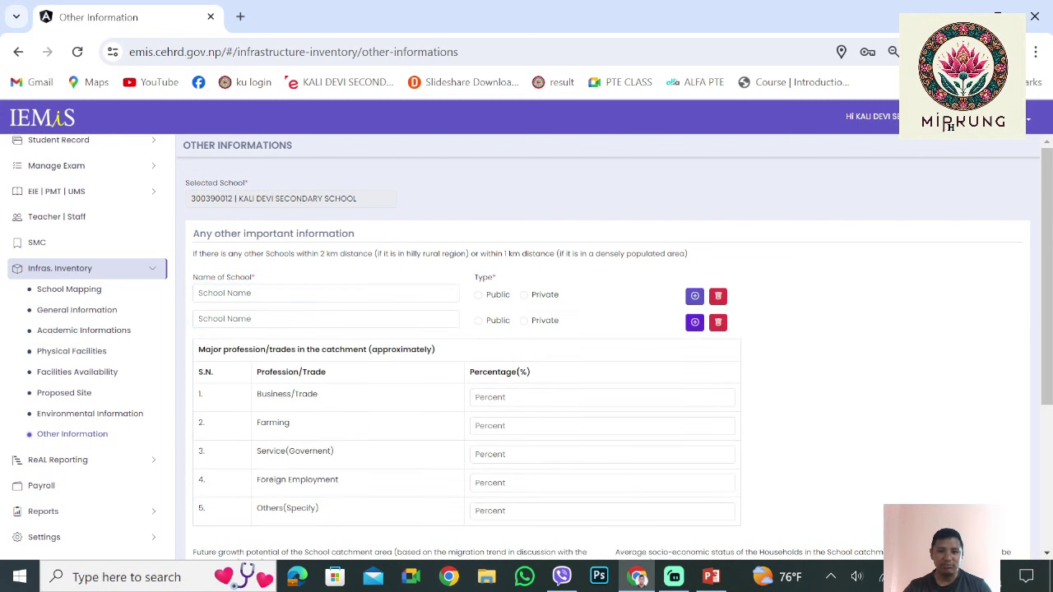
{"action": "left_click", "coordinate": [718, 322]}
{"action": "scroll", "coordinate": [609, 346], "scroll_direction": "down", "scroll_amount": 1}
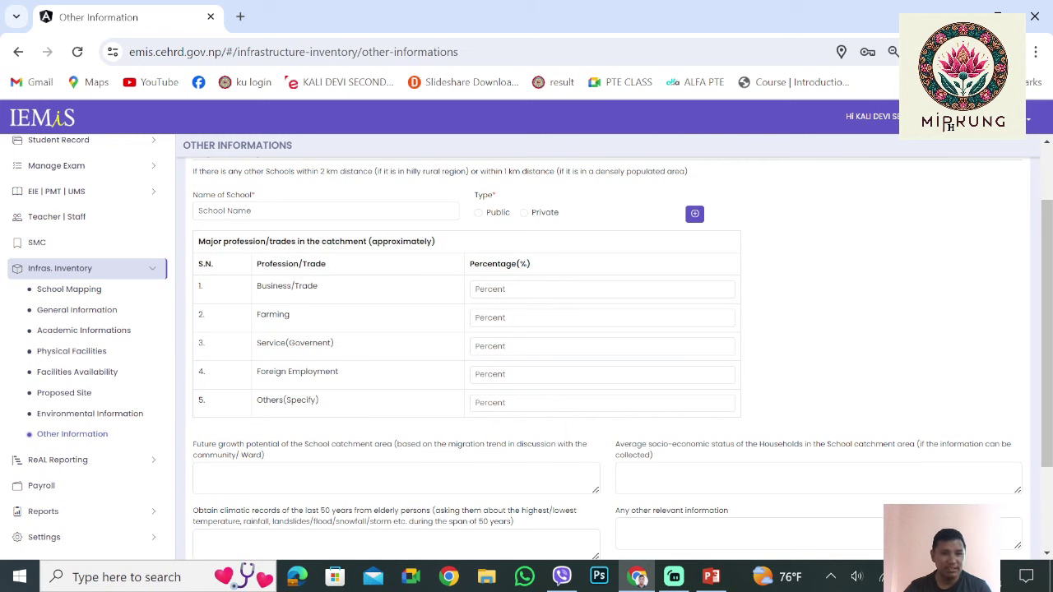
{"action": "left_click", "coordinate": [199, 210]}
{"action": "scroll", "coordinate": [609, 346], "scroll_direction": "down", "scroll_amount": 1}
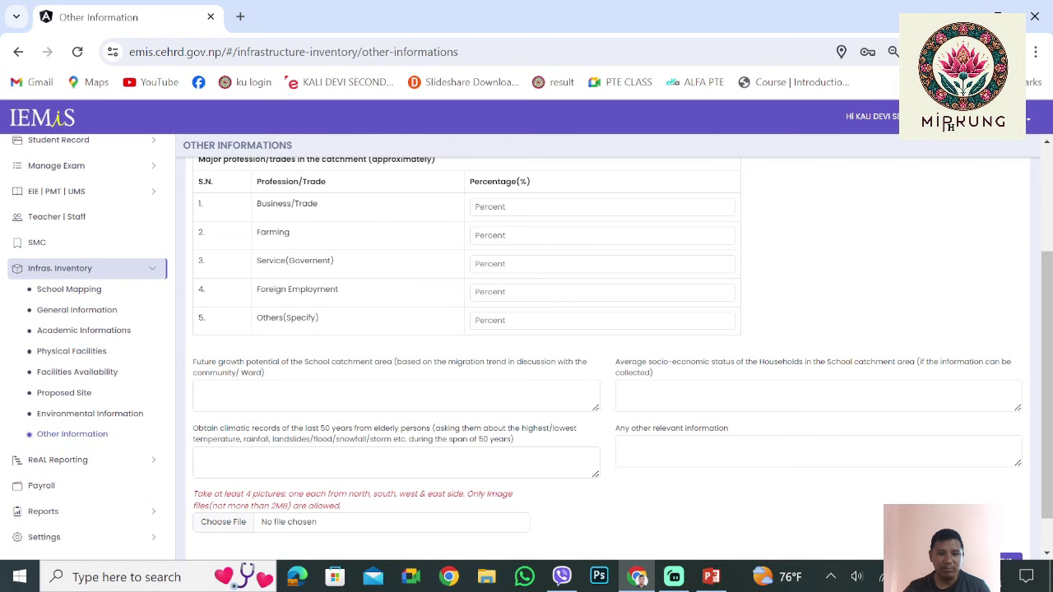
{"action": "scroll", "coordinate": [608, 354], "scroll_direction": "down", "scroll_amount": 1}
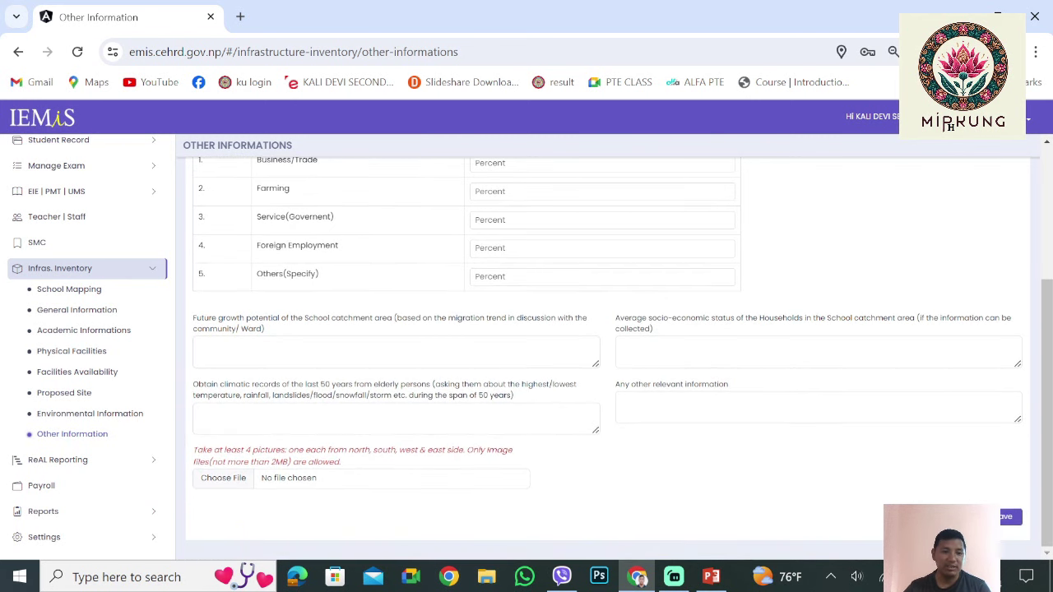
{"action": "scroll", "coordinate": [609, 354], "scroll_direction": "up", "scroll_amount": 5}
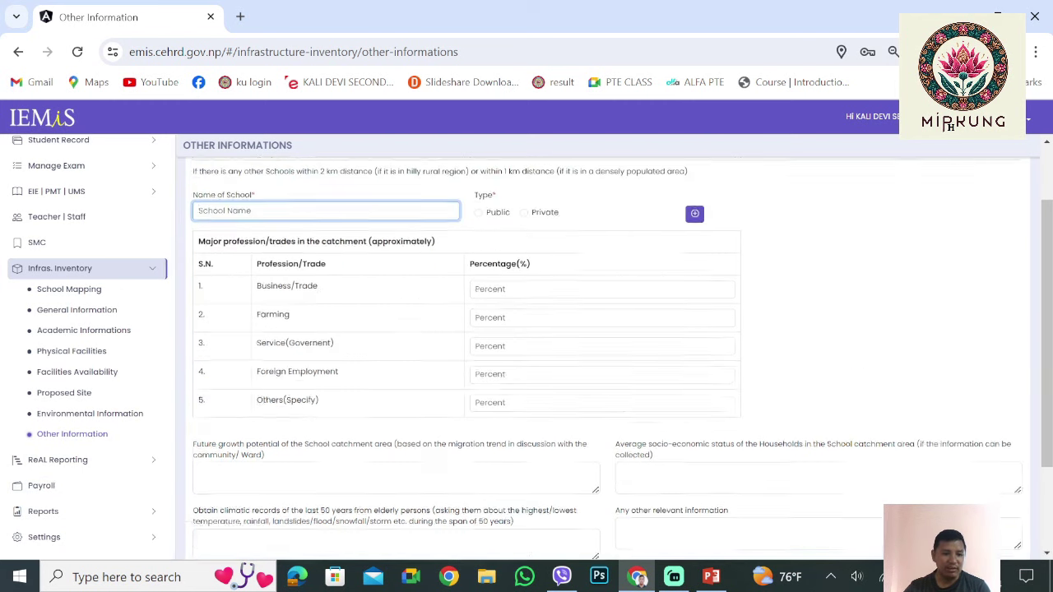